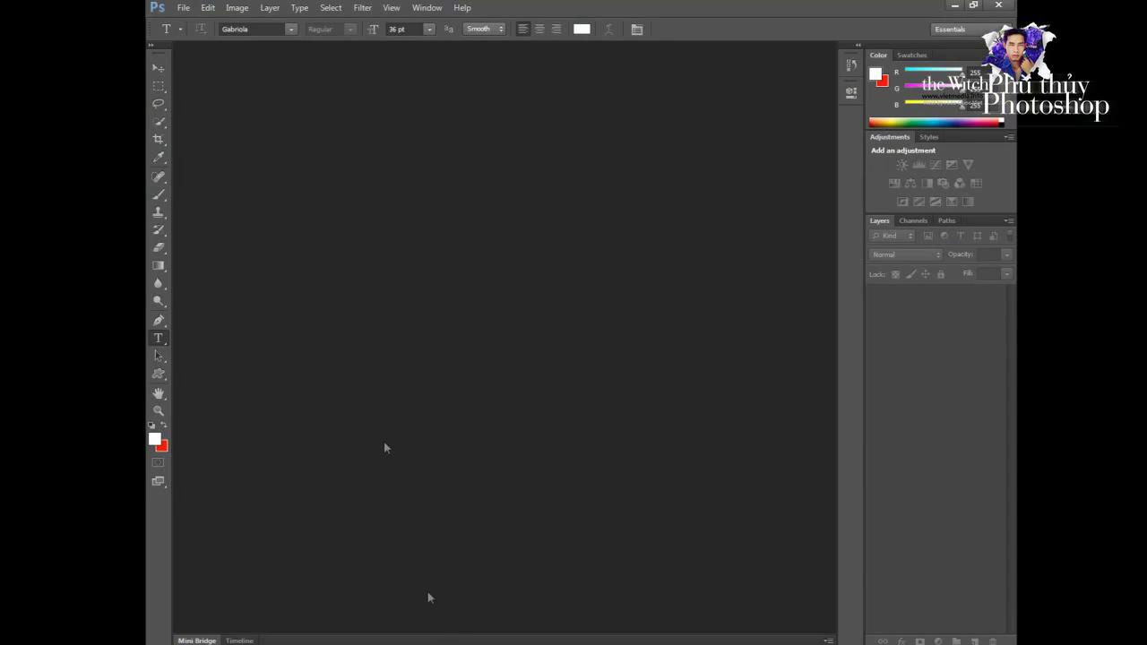
# Create a new white grayscale document measuring 30 × 20 centimetres
pyautogui.click(183, 7)
pyautogui.click(206, 22)
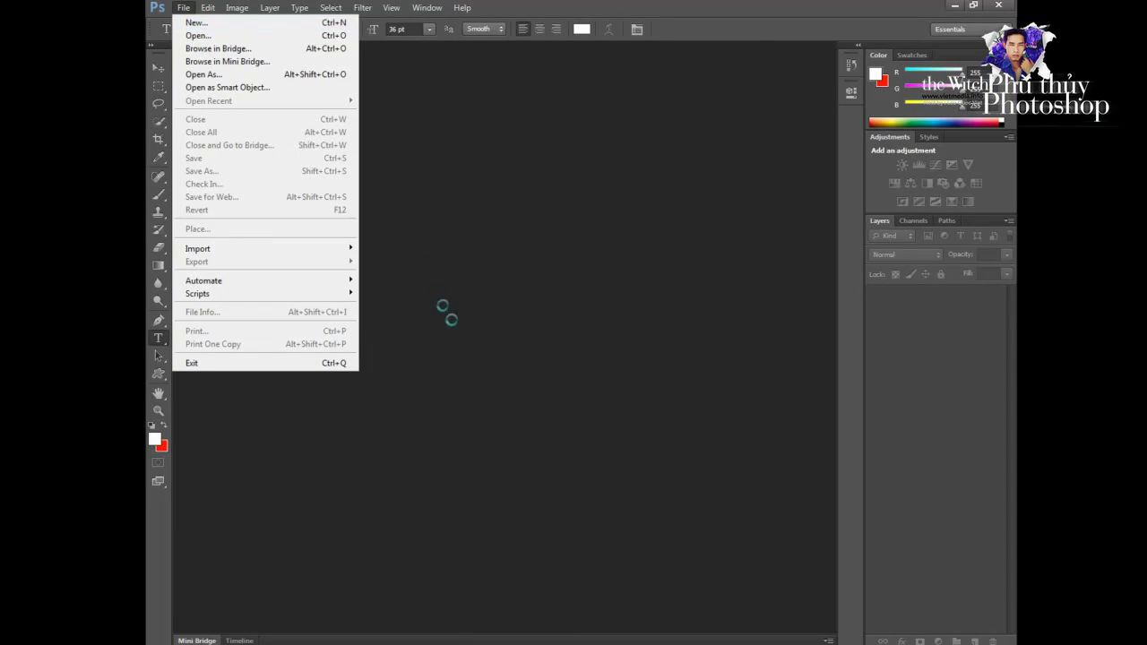
pyautogui.click(621, 213)
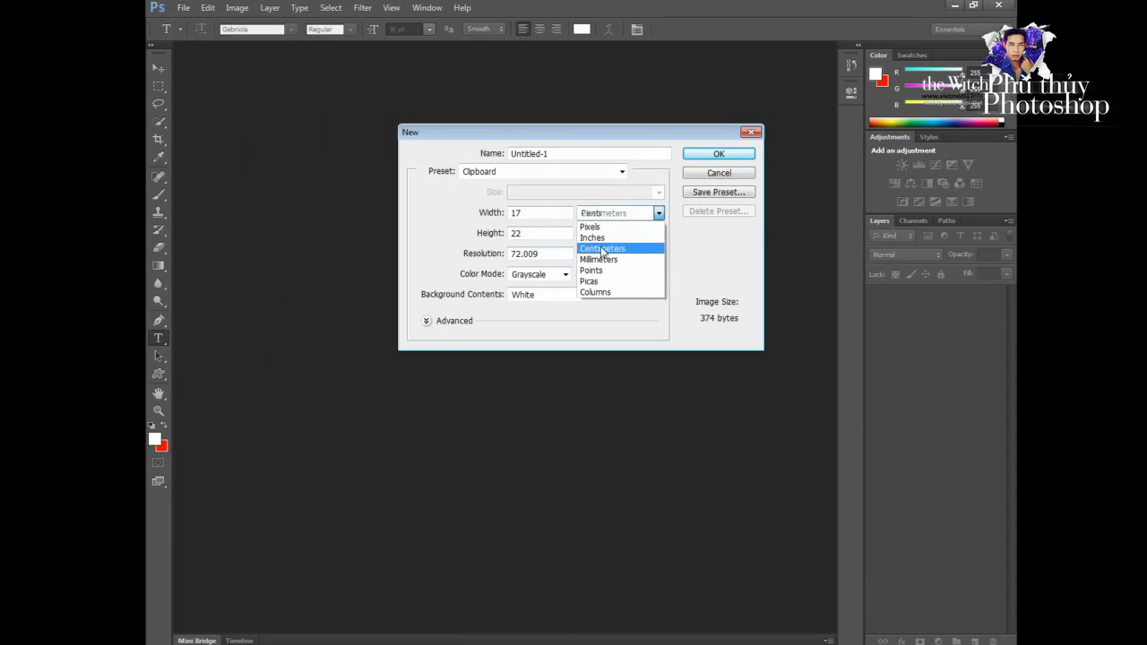
pyautogui.click(602, 249)
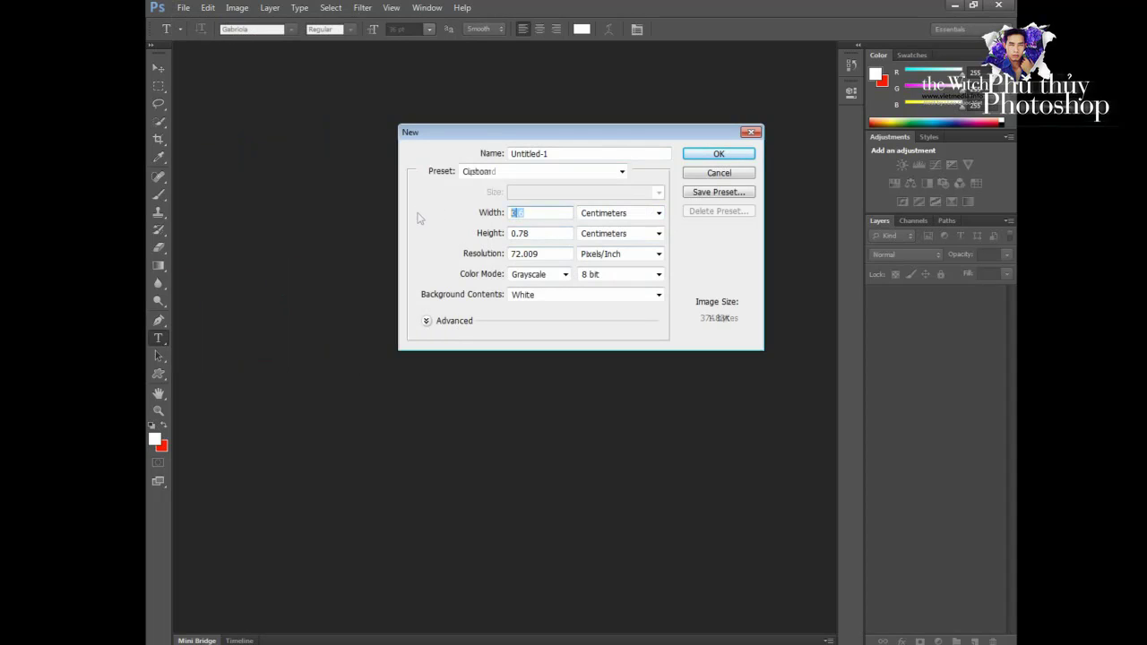
pyautogui.write('30')
pyautogui.press('Tab')
pyautogui.press('Tab')
pyautogui.write('20')
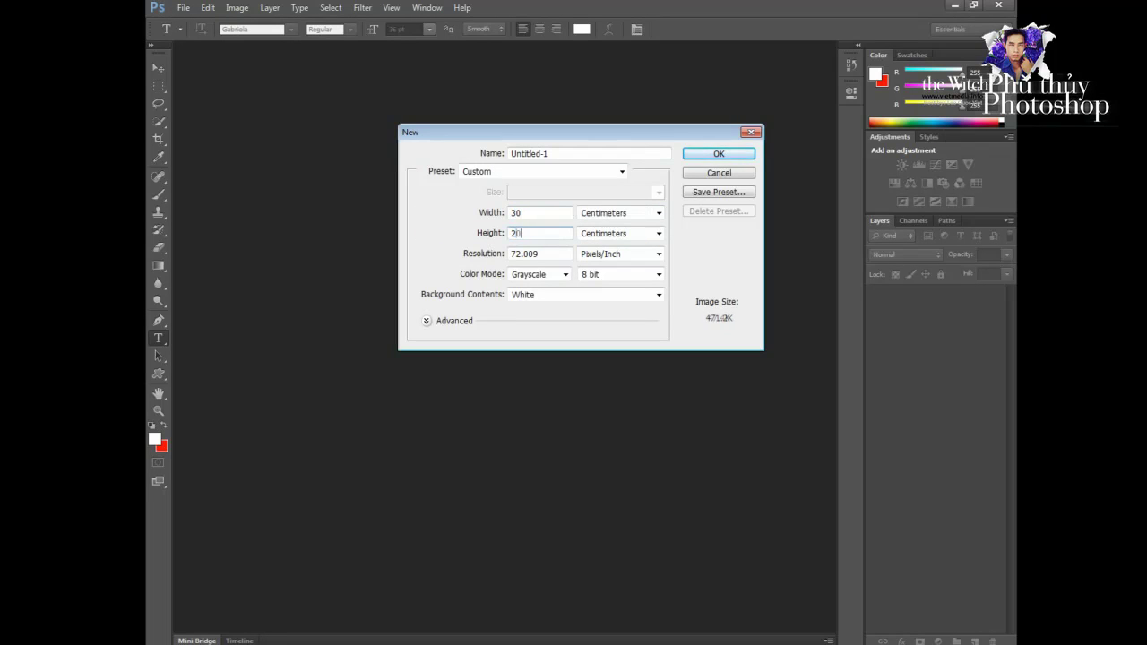
pyautogui.press('Return')
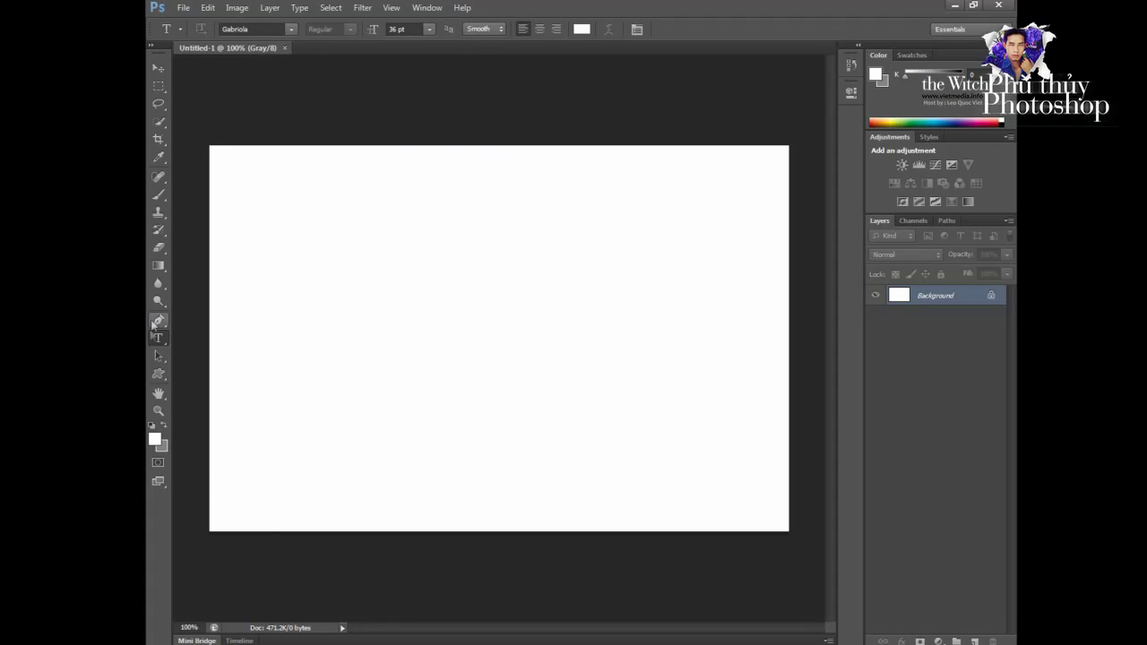
# Fill a large central rectangular selection with black on a new Layer 1, then swap colours
pyautogui.click(151, 427)
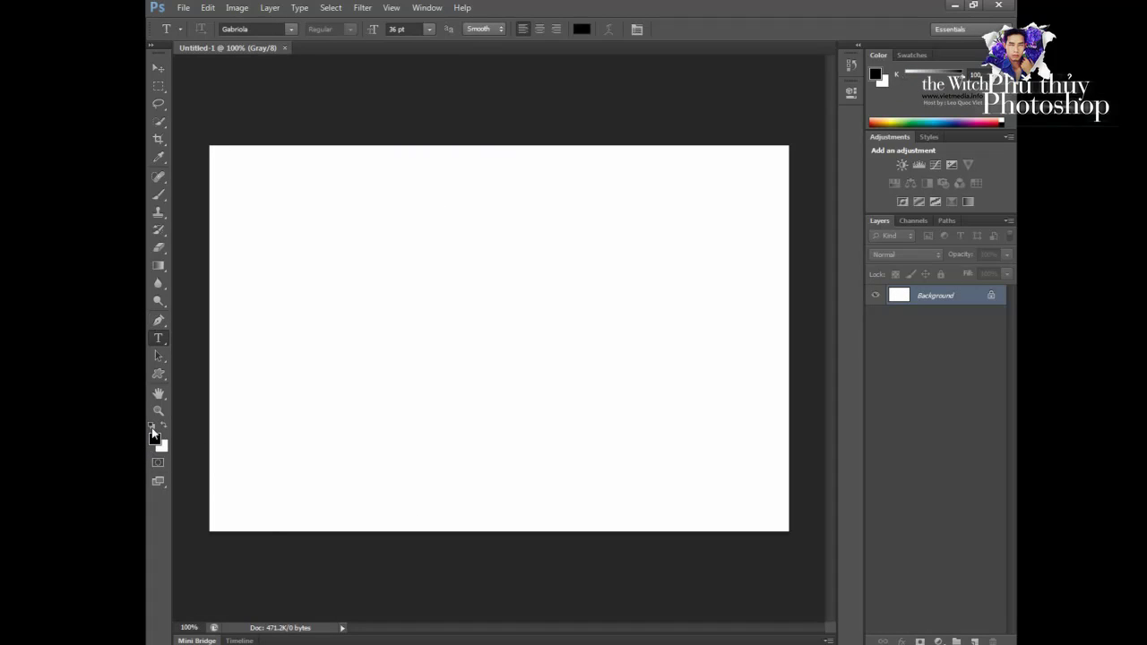
pyautogui.click(158, 86)
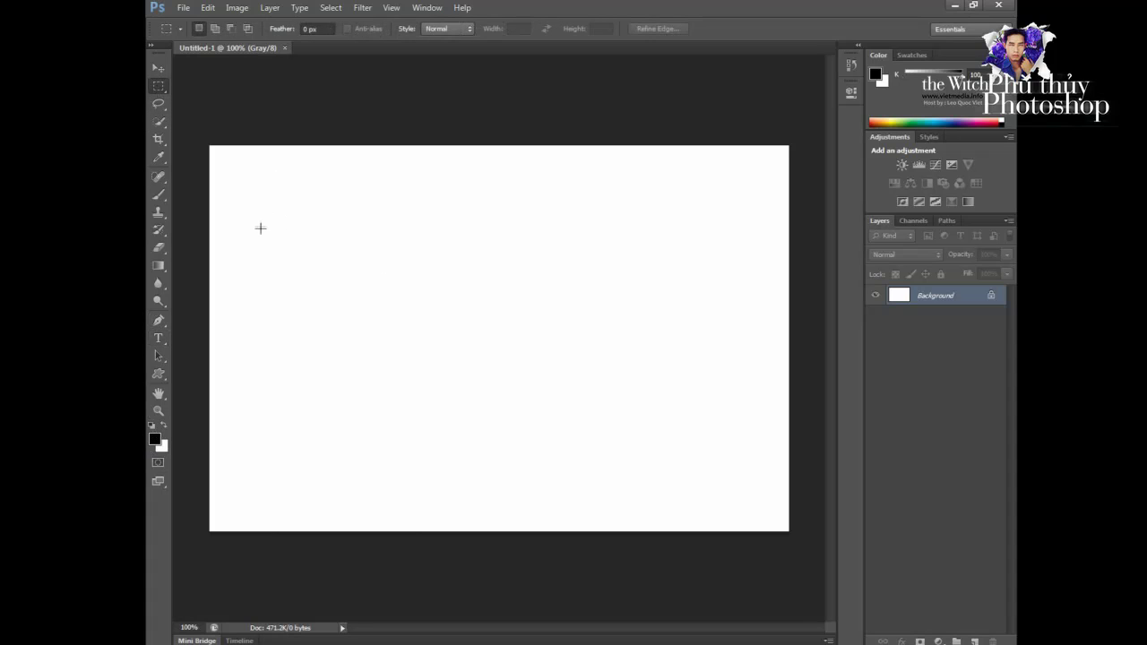
pyautogui.moveTo(261, 223); pyautogui.dragTo(765, 474)
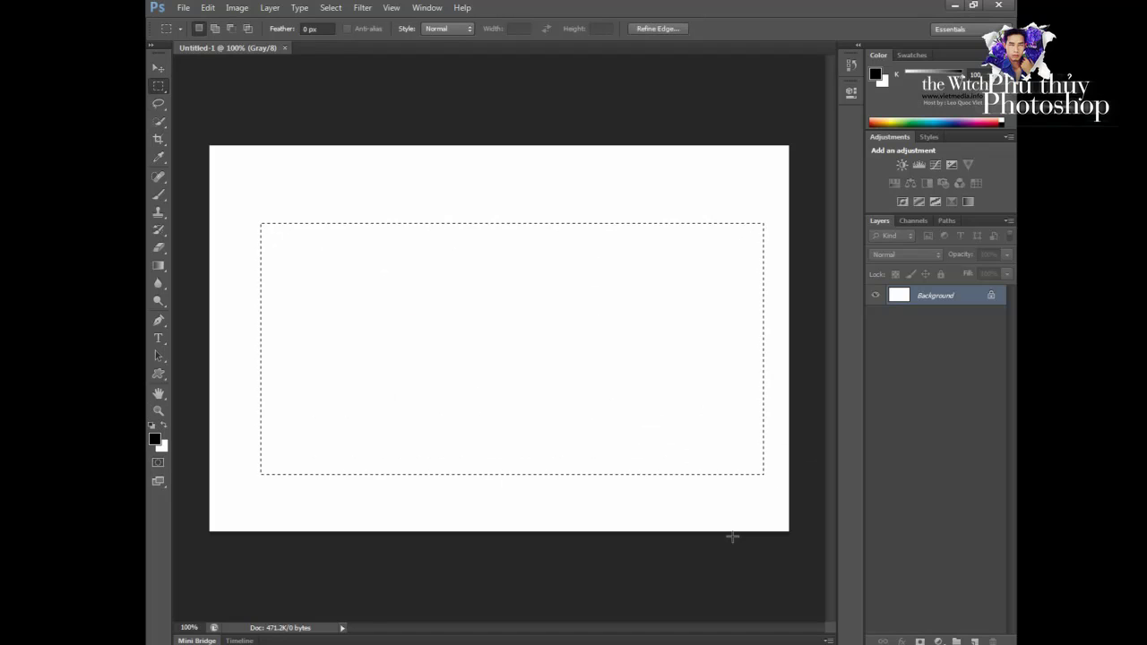
pyautogui.hotkey('alt', 'BackSpace')
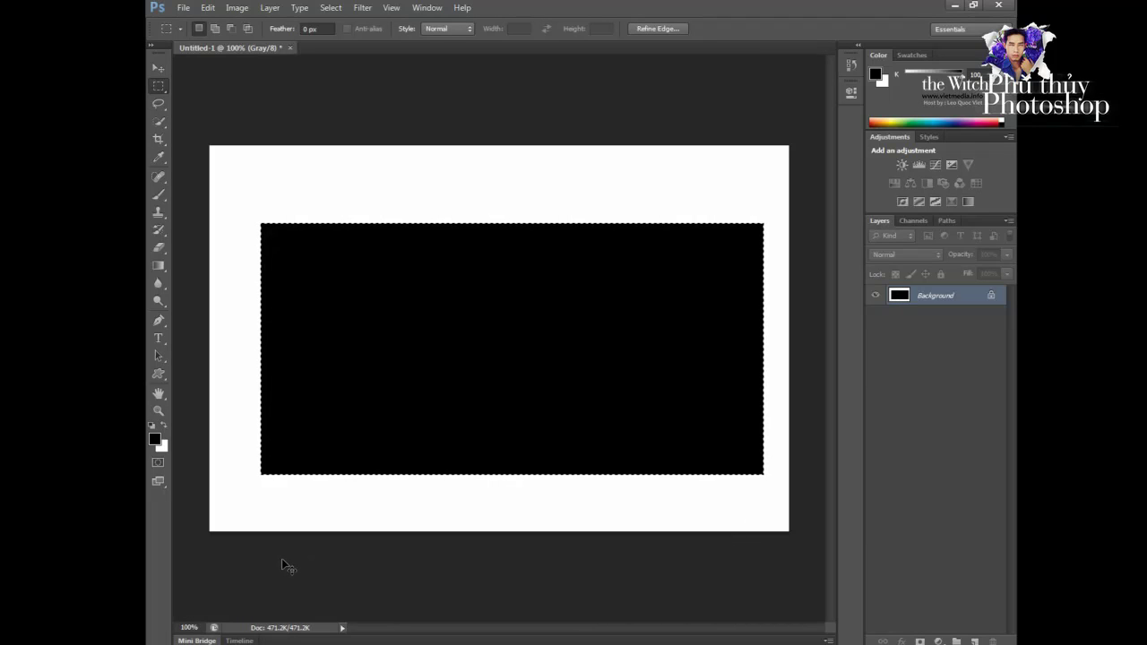
pyautogui.hotkey('ctrl', 'z')
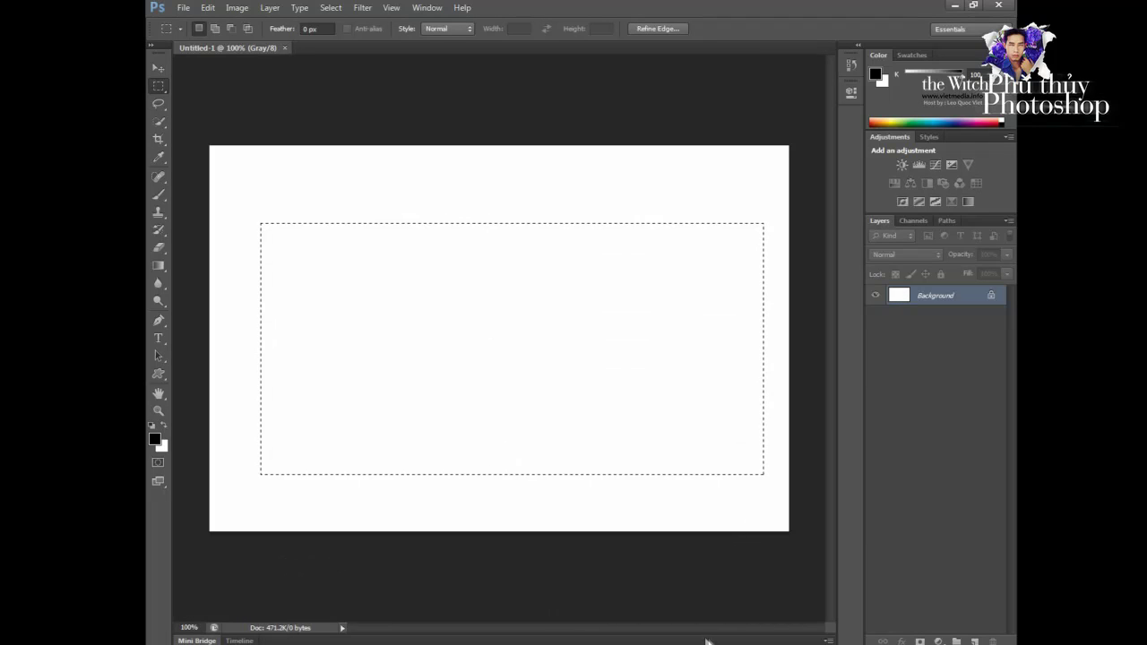
pyautogui.click(975, 641)
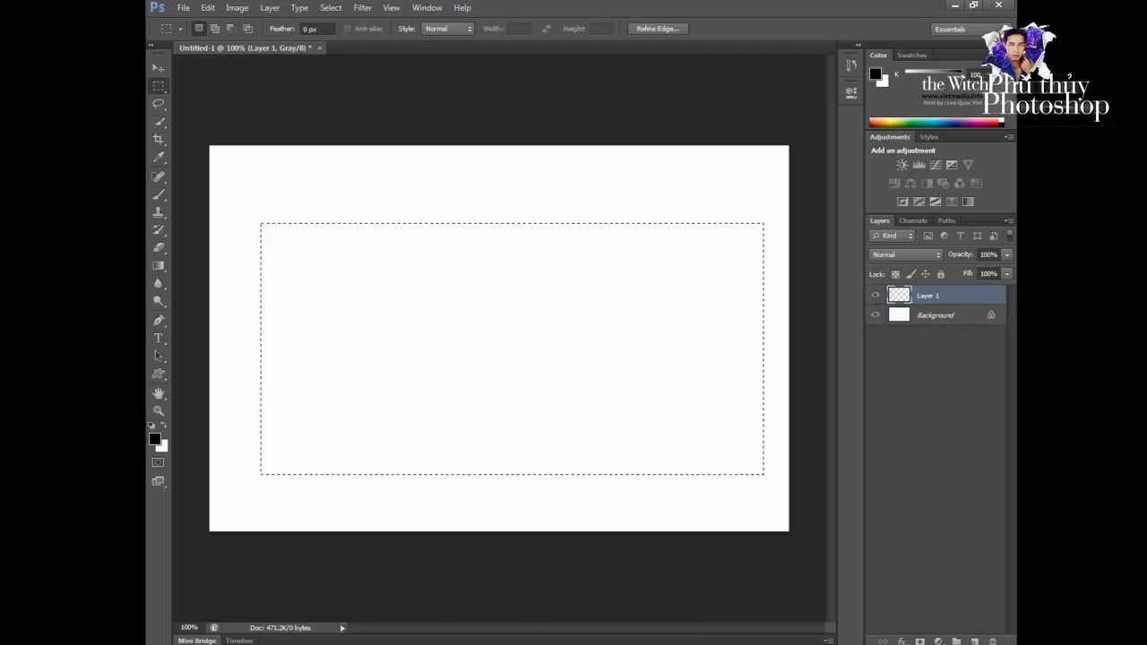
pyautogui.hotkey('alt', 'BackSpace')
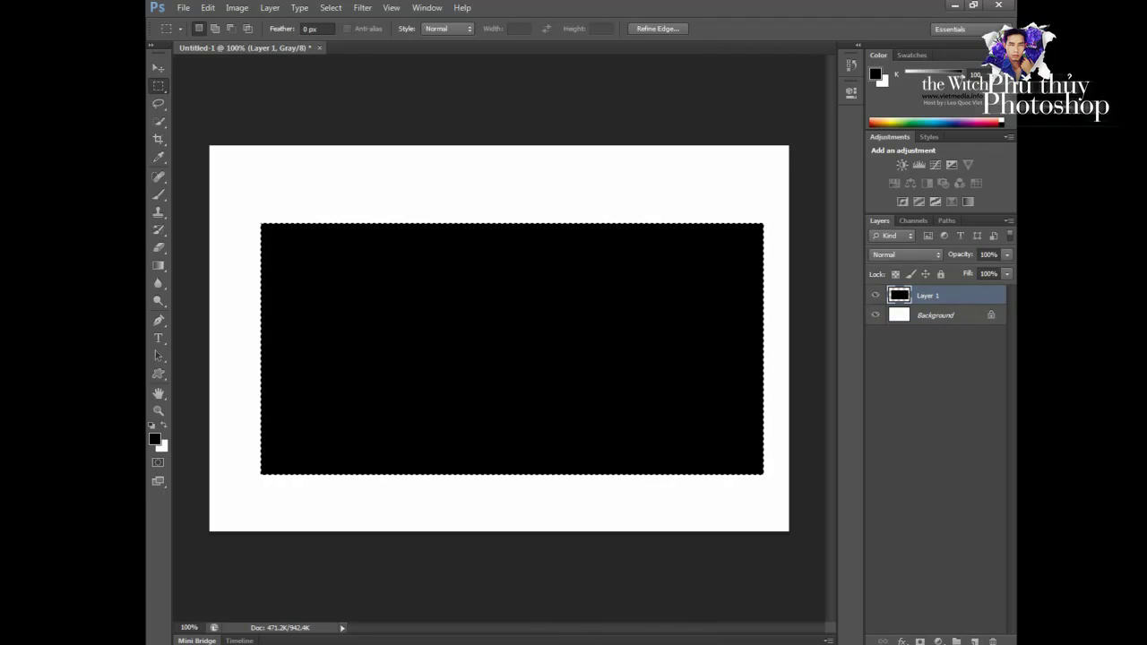
pyautogui.click(163, 425)
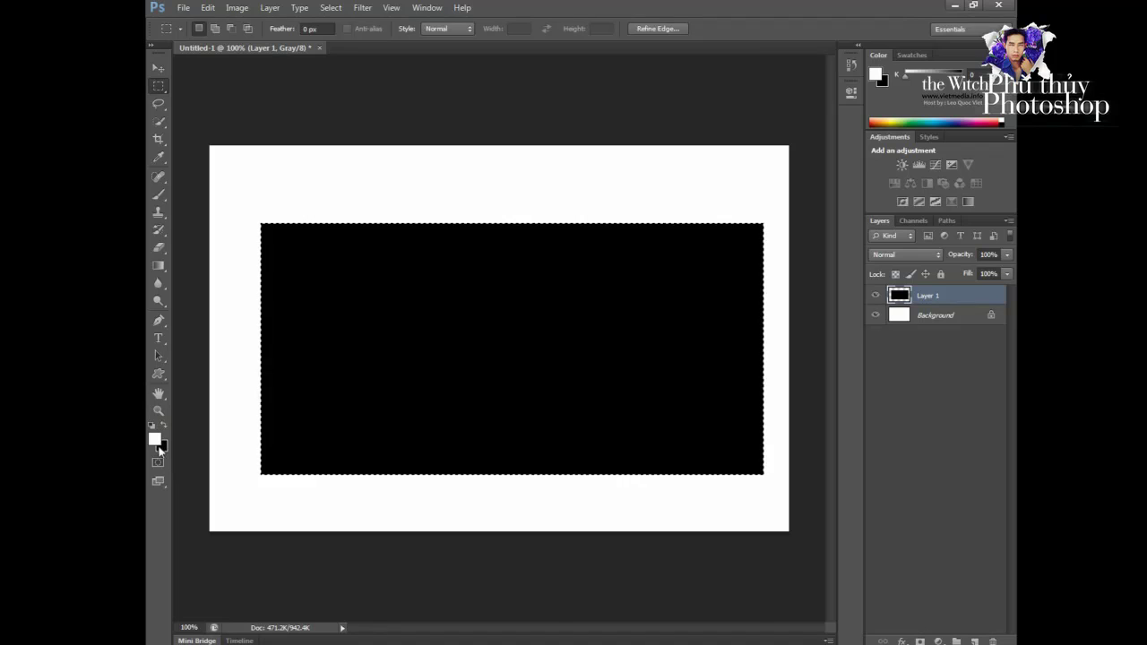
# Apply the Filter Gallery's Stained Glass texture with raised Light Intensity to the rectangle
pyautogui.click(358, 8)
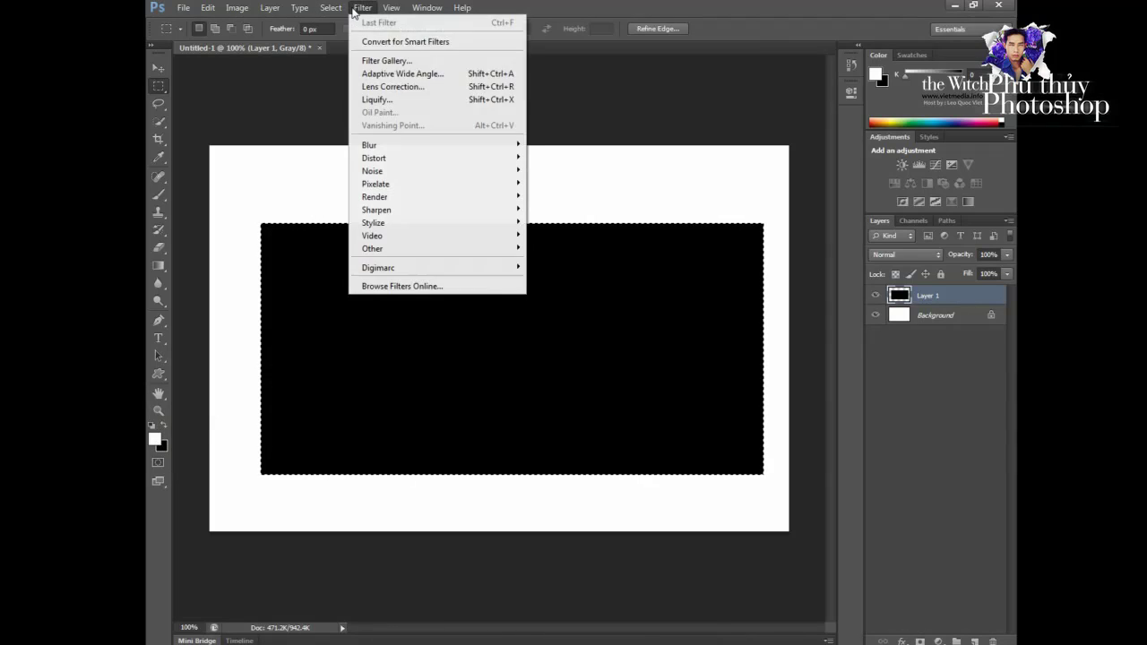
pyautogui.click(399, 61)
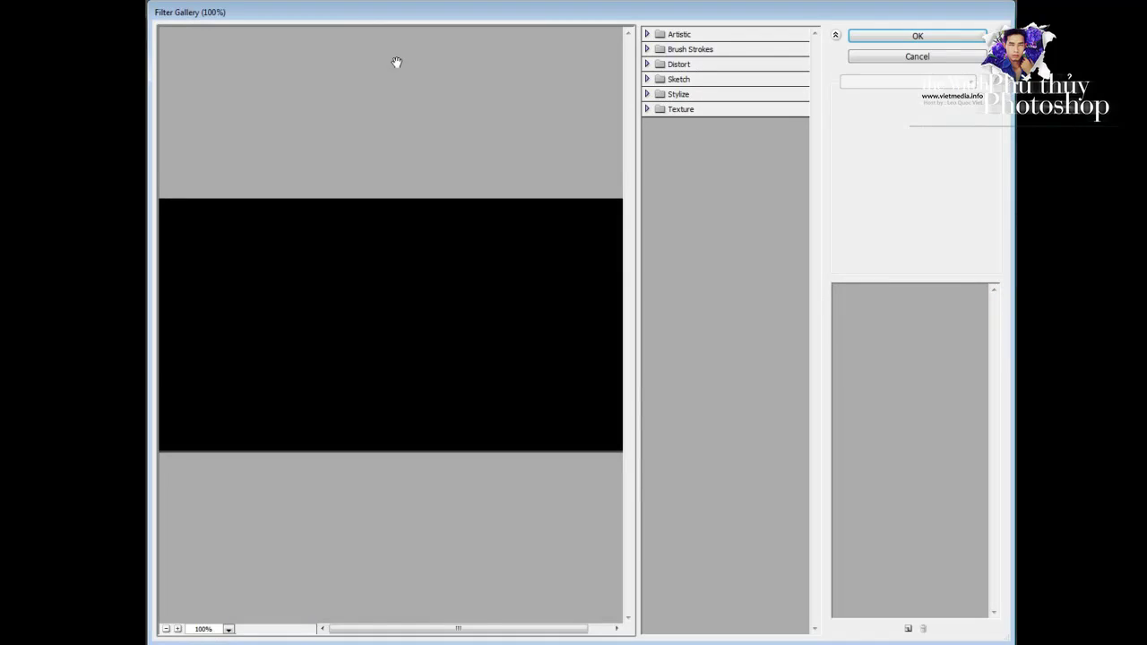
pyautogui.click(682, 108)
pyautogui.click(728, 183)
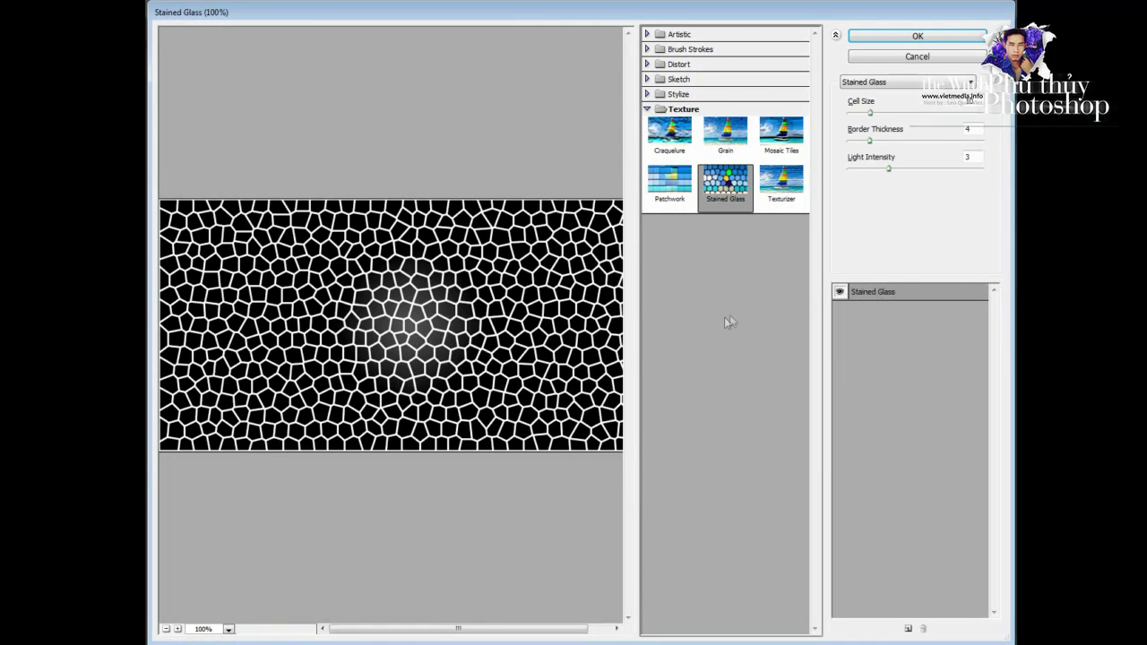
pyautogui.moveTo(890, 176)
pyautogui.mouseDown()
pyautogui.moveTo(903, 178)
pyautogui.moveTo(883, 117)
pyautogui.mouseUp()
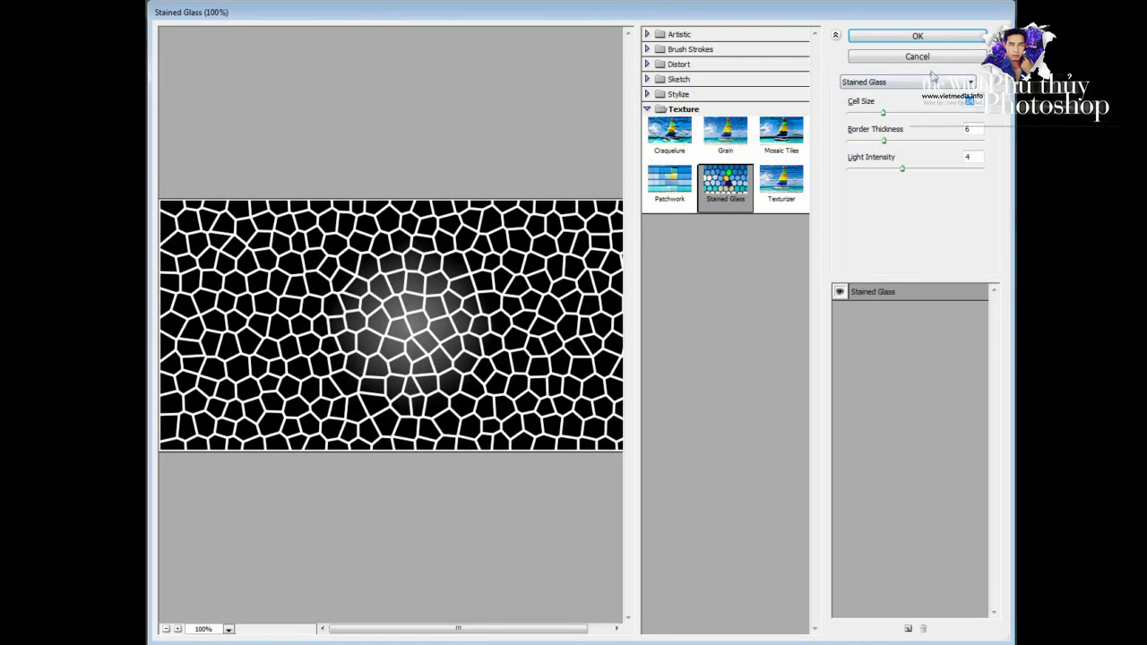
pyautogui.click(918, 36)
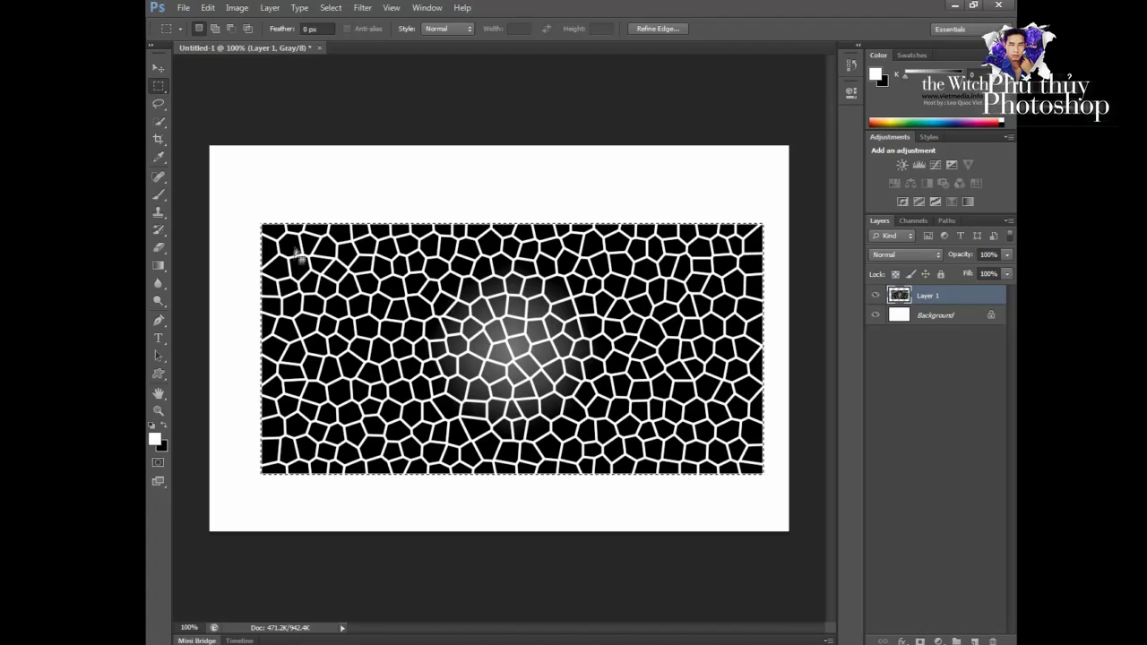
# Magic Wand one black cell, then use Select > Similar to grab all black cells
pyautogui.click(161, 124)
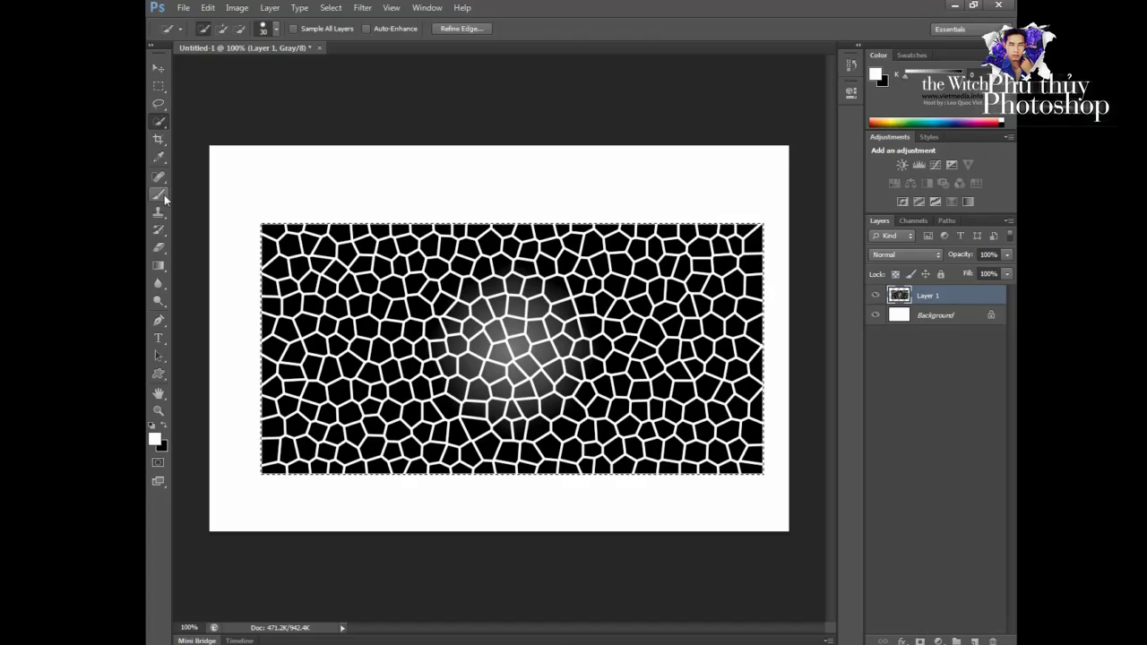
pyautogui.rightClick(162, 124)
pyautogui.click(182, 133)
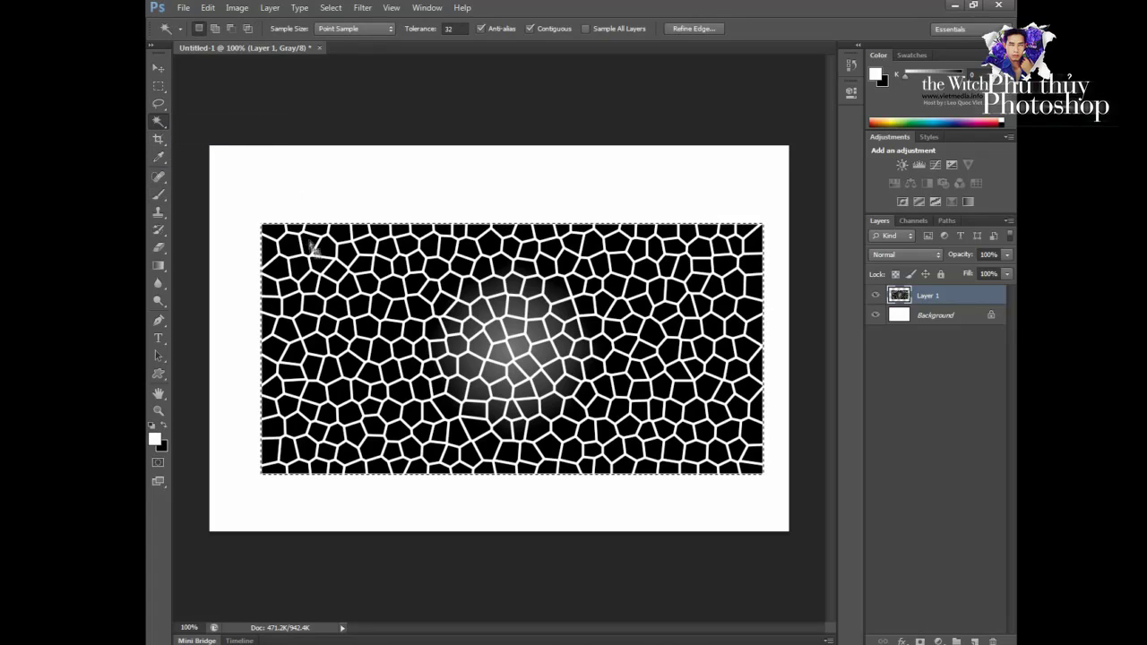
pyautogui.click(316, 244)
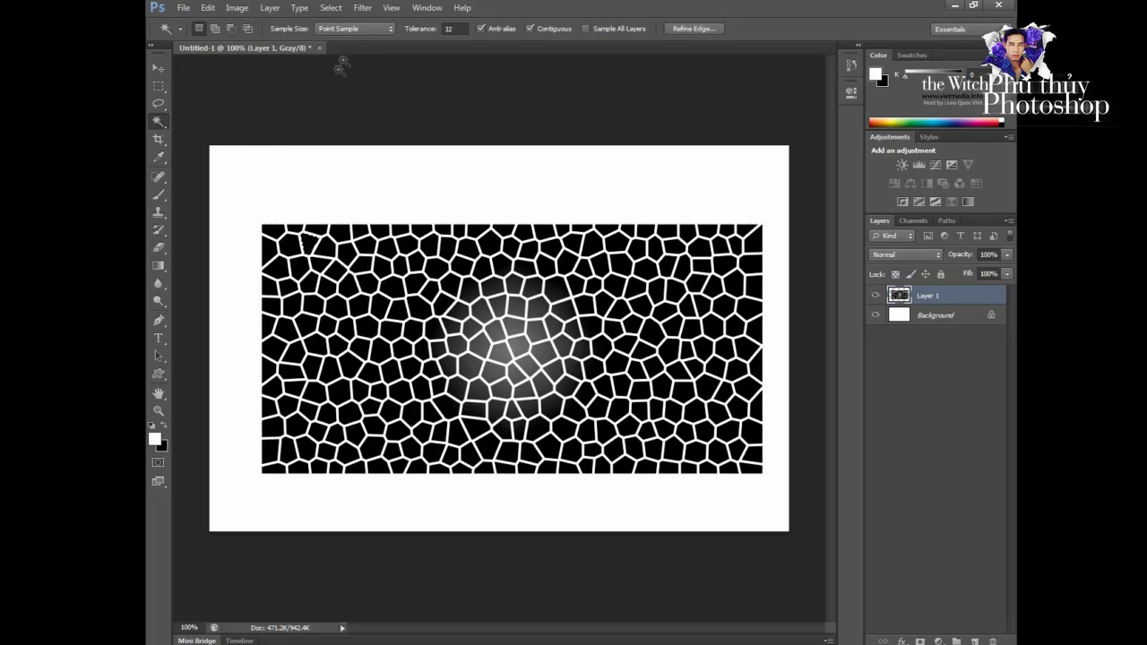
pyautogui.click(297, 11)
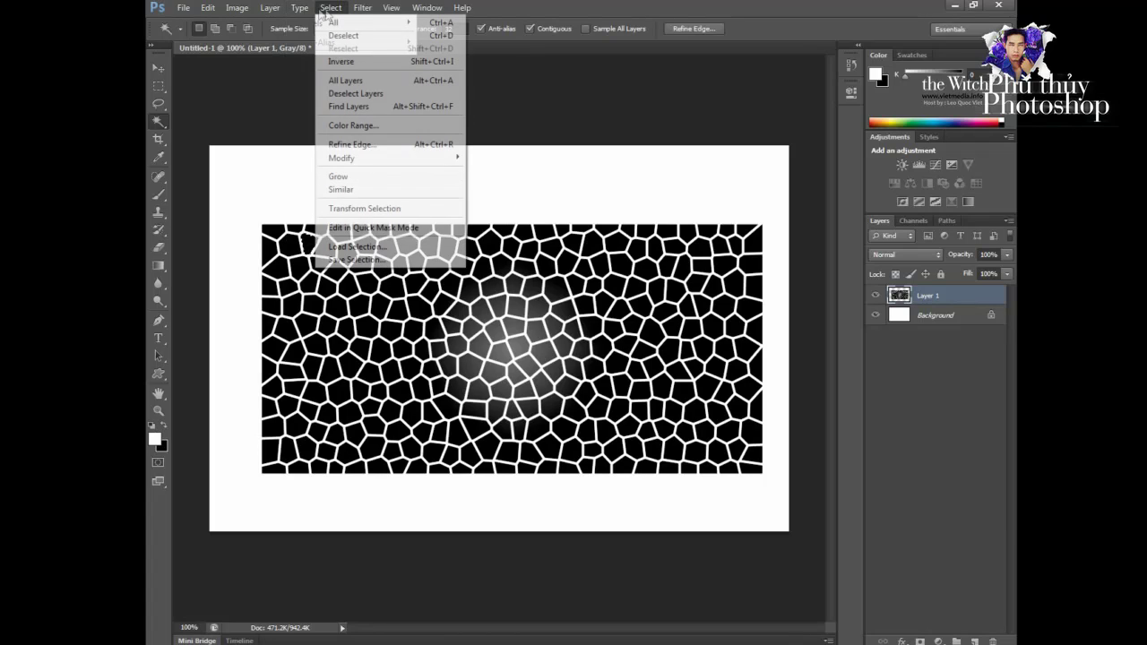
pyautogui.click(363, 190)
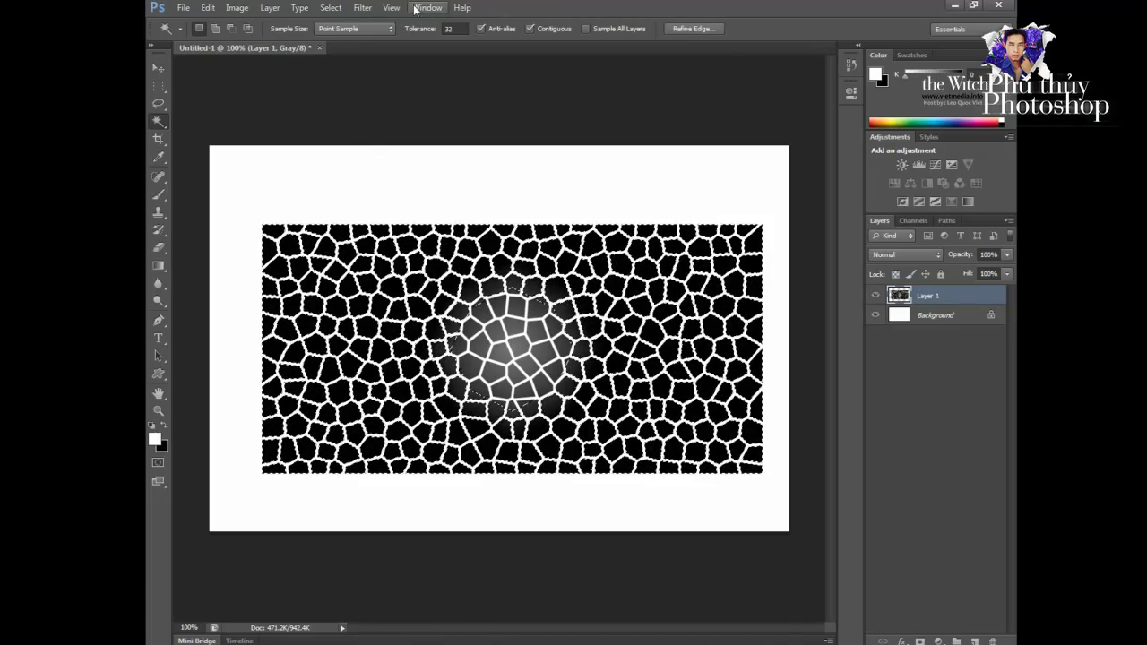
pyautogui.click(364, 7)
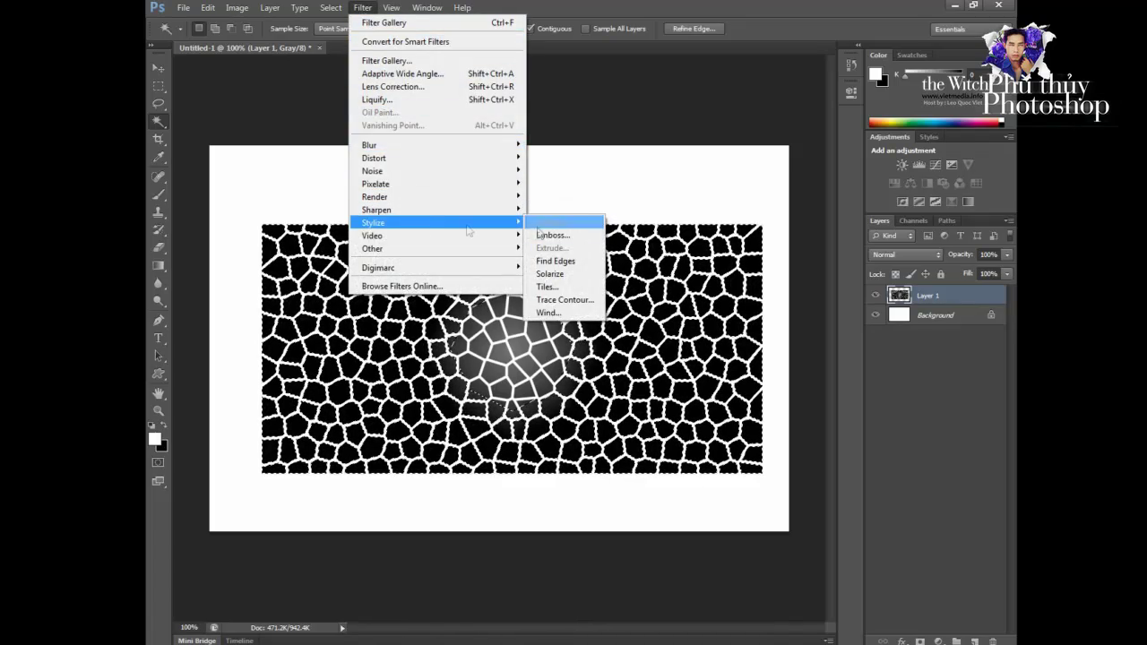
# Emboss the selected cells with increased Height, then deselect
pyautogui.click(565, 236)
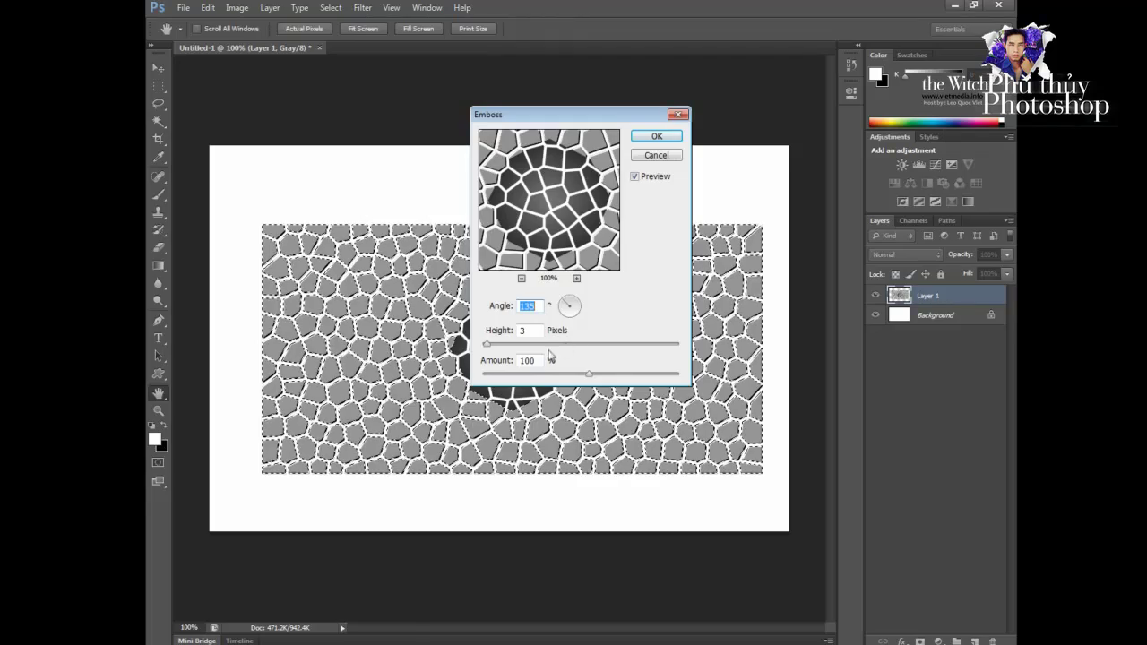
pyautogui.moveTo(499, 349); pyautogui.dragTo(509, 349)
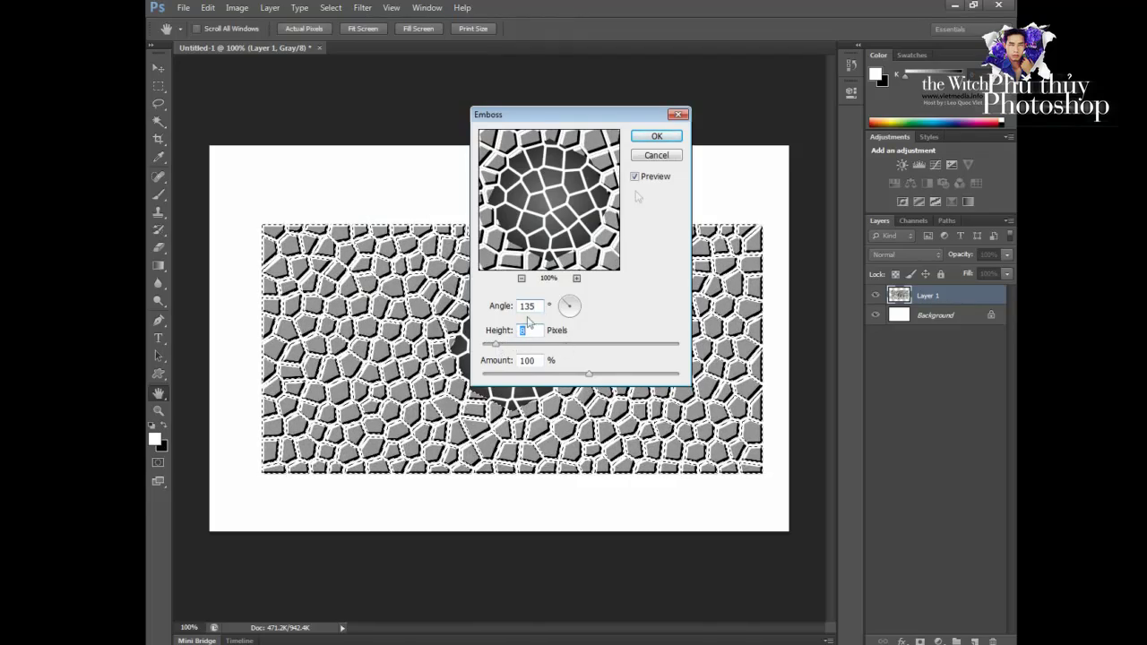
pyautogui.click(657, 135)
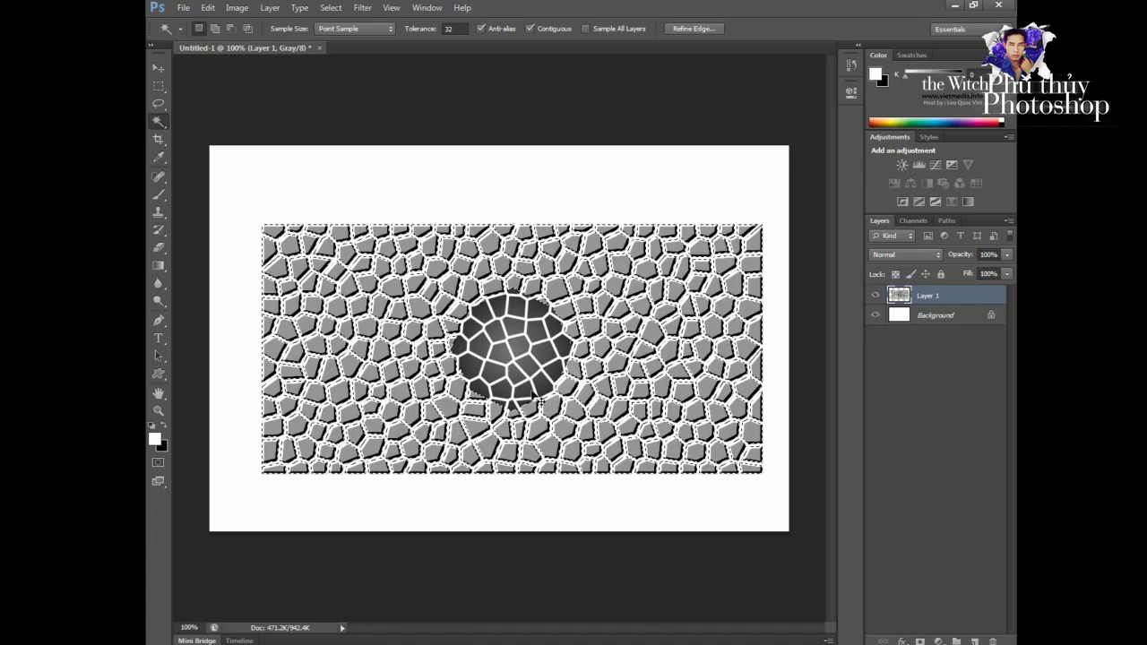
pyautogui.hotkey('ctrl', 'd')
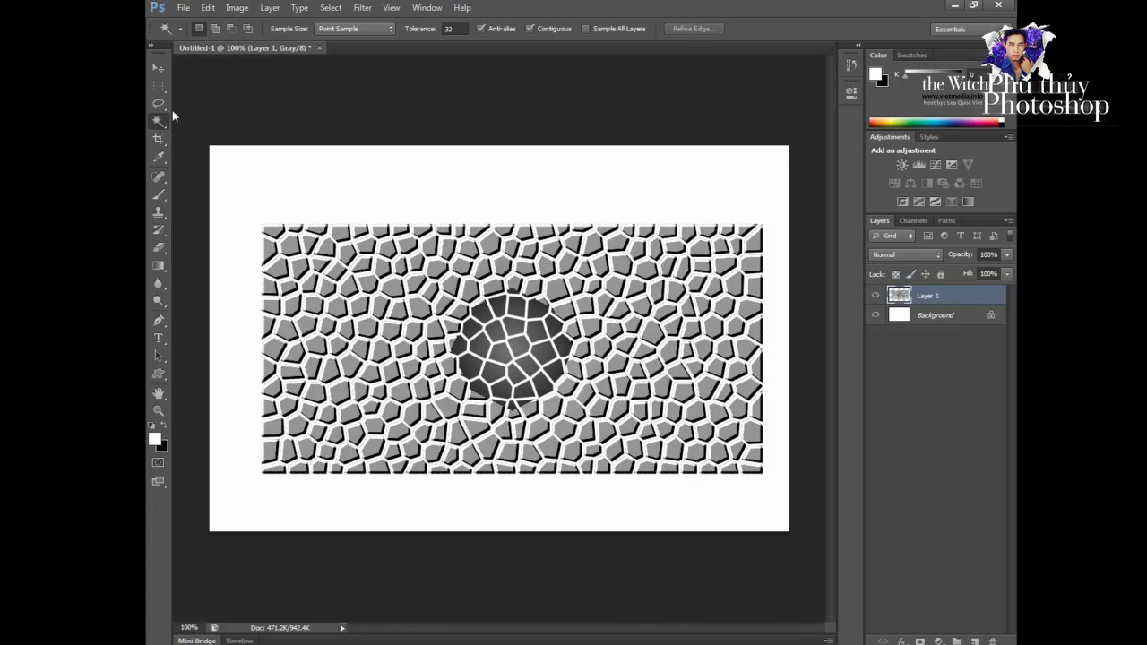
# Shift the stone layer left and down, and start skewing its right end with Free Transform
pyautogui.click(158, 67)
pyautogui.moveTo(504, 358)
pyautogui.mouseDown()
pyautogui.moveTo(475, 354)
pyautogui.moveTo(458, 409)
pyautogui.mouseUp()
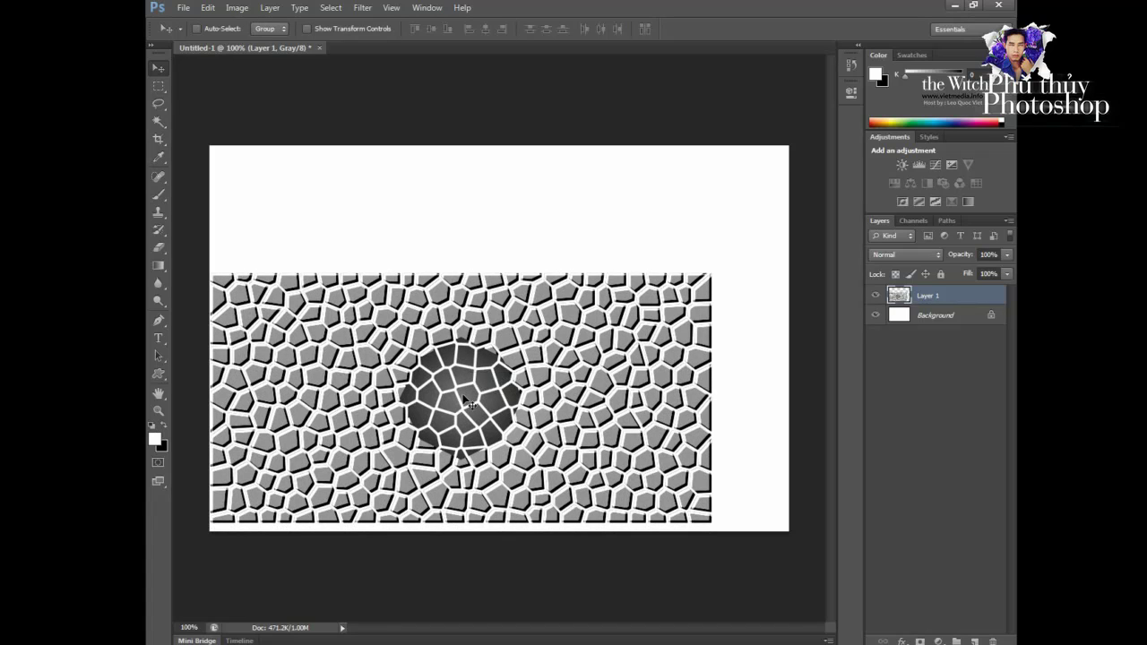
pyautogui.hotkey('ctrl', 't')
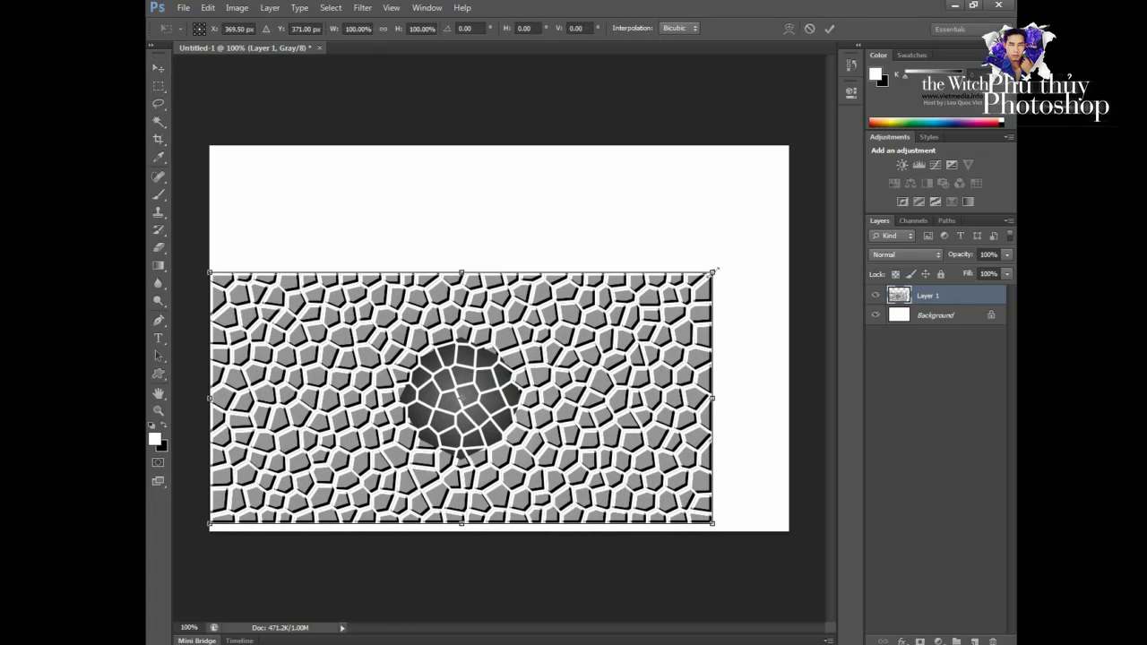
pyautogui.moveTo(714, 273); pyautogui.dragTo(676, 252)
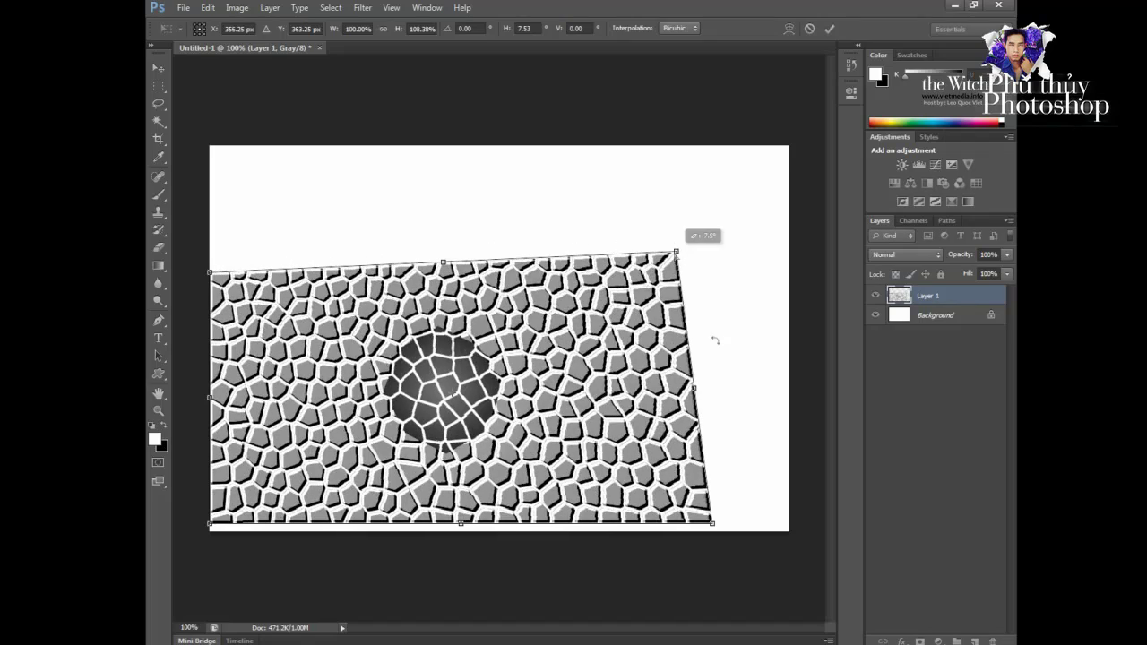
pyautogui.moveTo(713, 526); pyautogui.dragTo(635, 384)
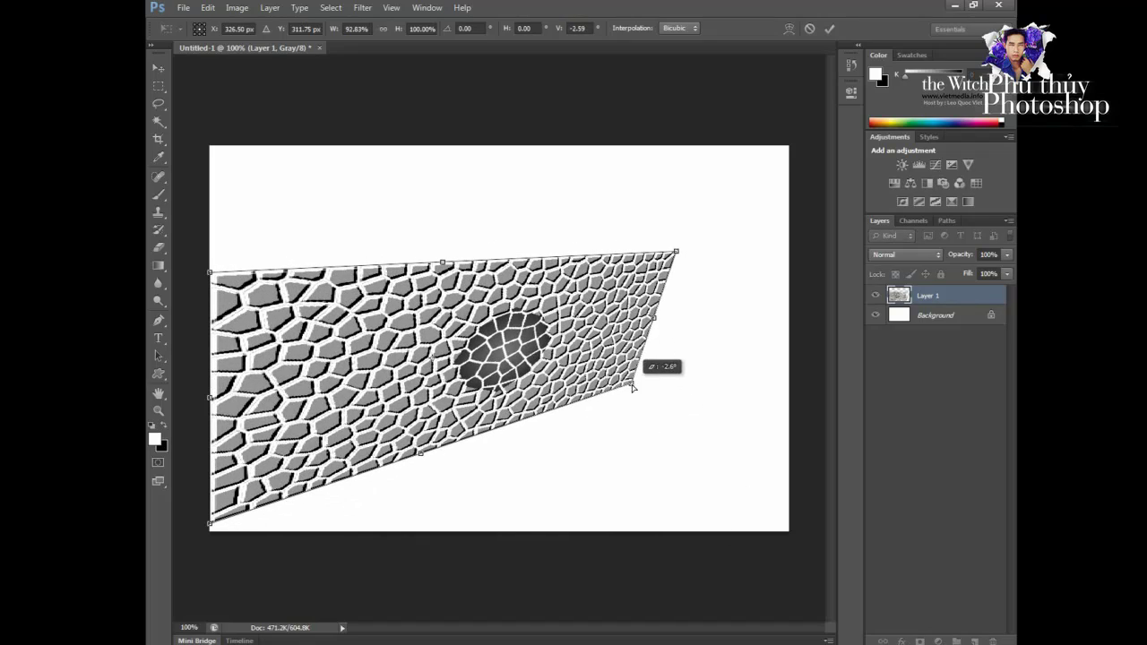
# Refine the right-end corners into perspective, commit, and move the stone pattern down-left
pyautogui.moveTo(677, 254); pyautogui.dragTo(635, 230)
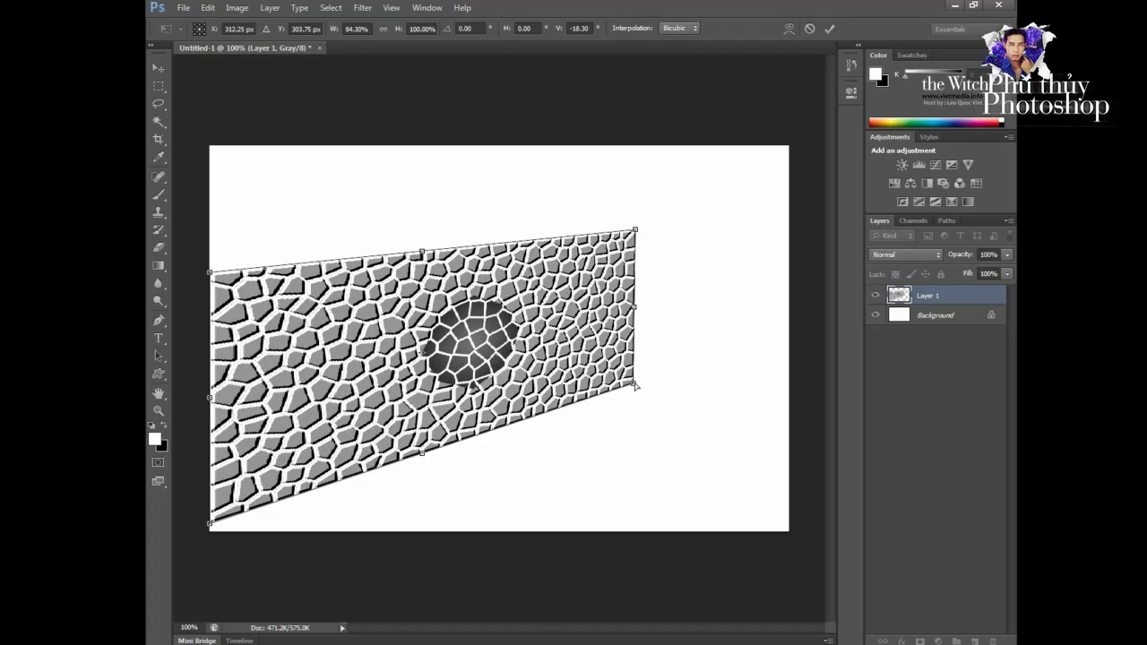
pyautogui.moveTo(635, 385); pyautogui.dragTo(700, 353)
pyautogui.moveTo(634, 230); pyautogui.dragTo(698, 245)
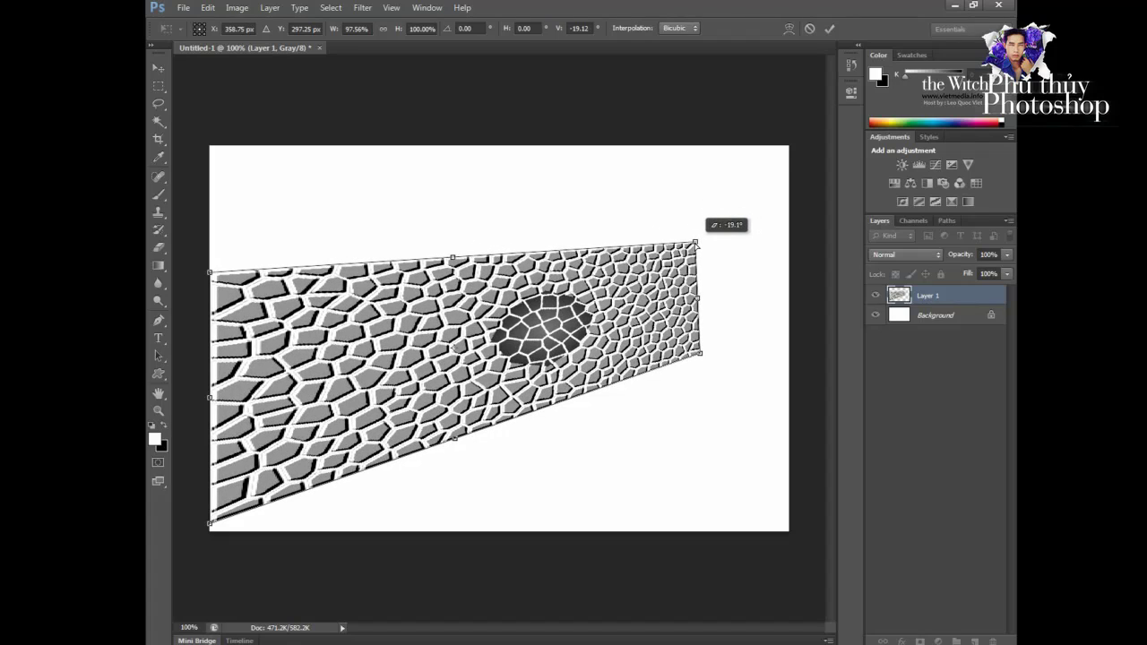
pyautogui.moveTo(697, 244); pyautogui.dragTo(705, 243)
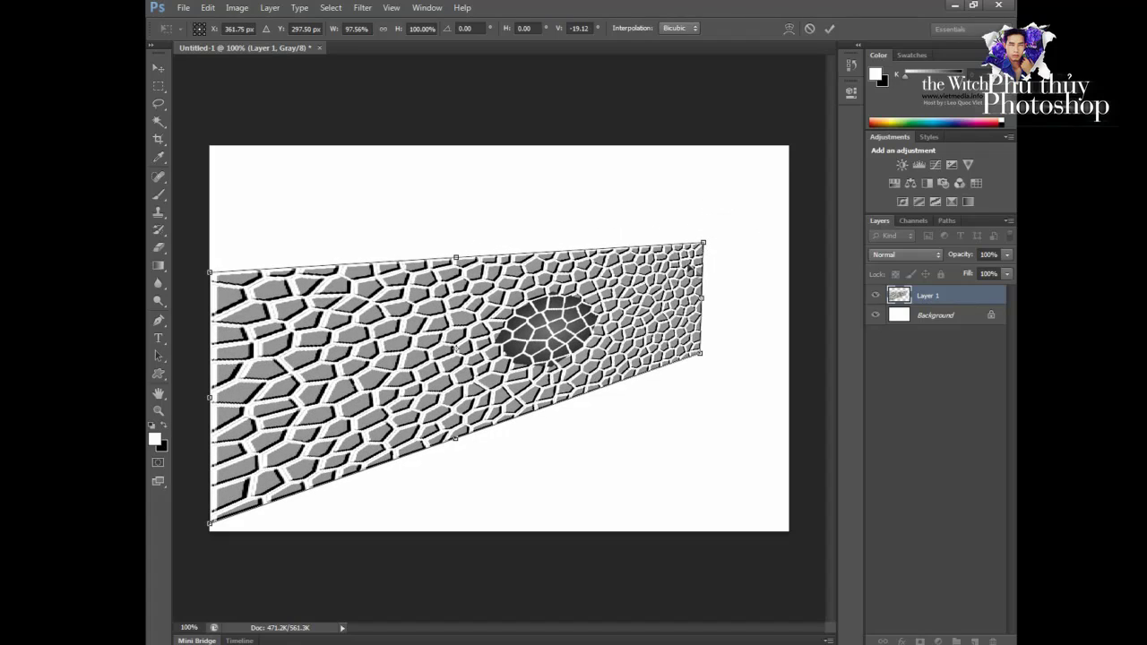
pyautogui.press('Return')
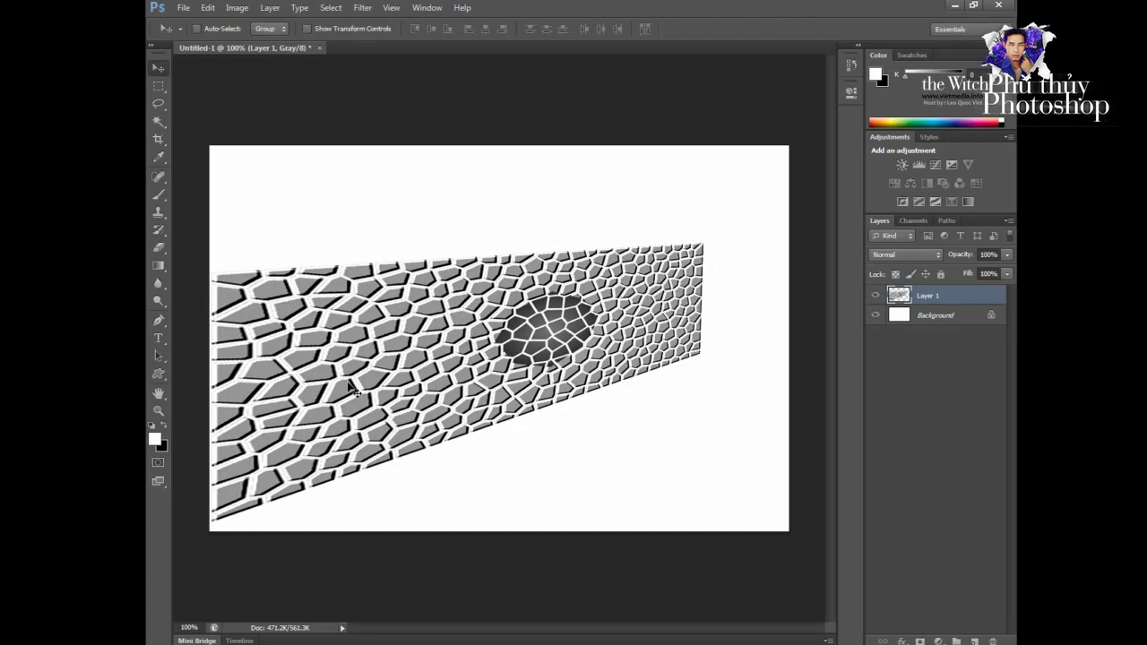
pyautogui.moveTo(357, 380); pyautogui.dragTo(326, 408)
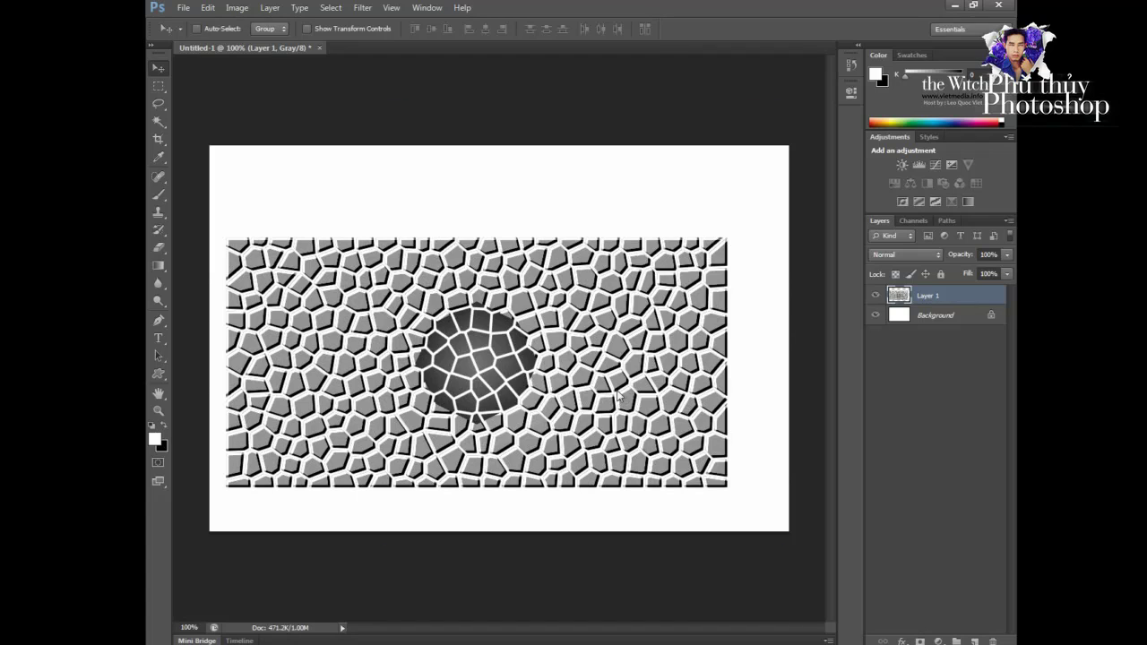
# Open vines.png from the Desktop
pyautogui.hotkey('ctrl', 'o')
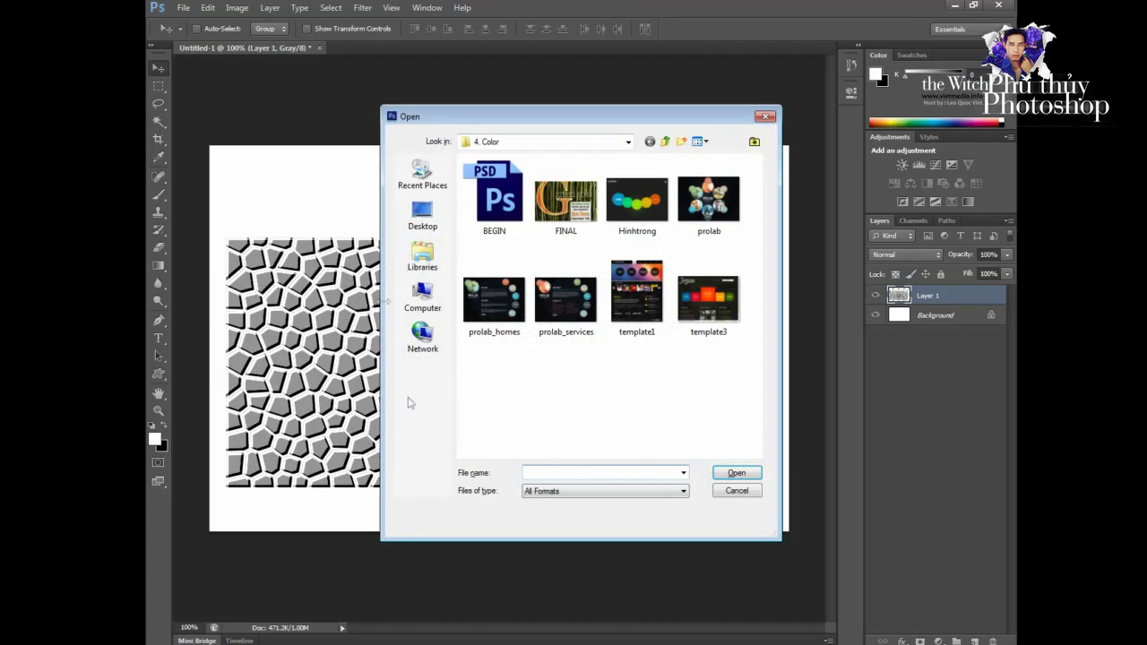
pyautogui.click(422, 215)
pyautogui.moveTo(758, 309); pyautogui.dragTo(766, 425)
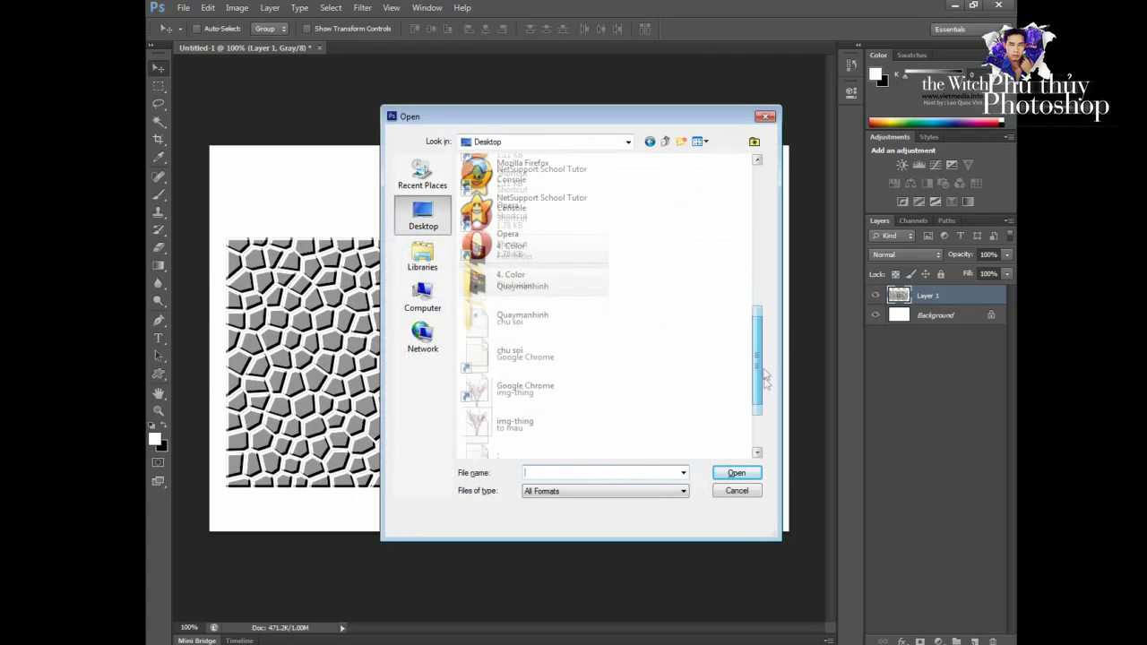
pyautogui.doubleClick(525, 440)
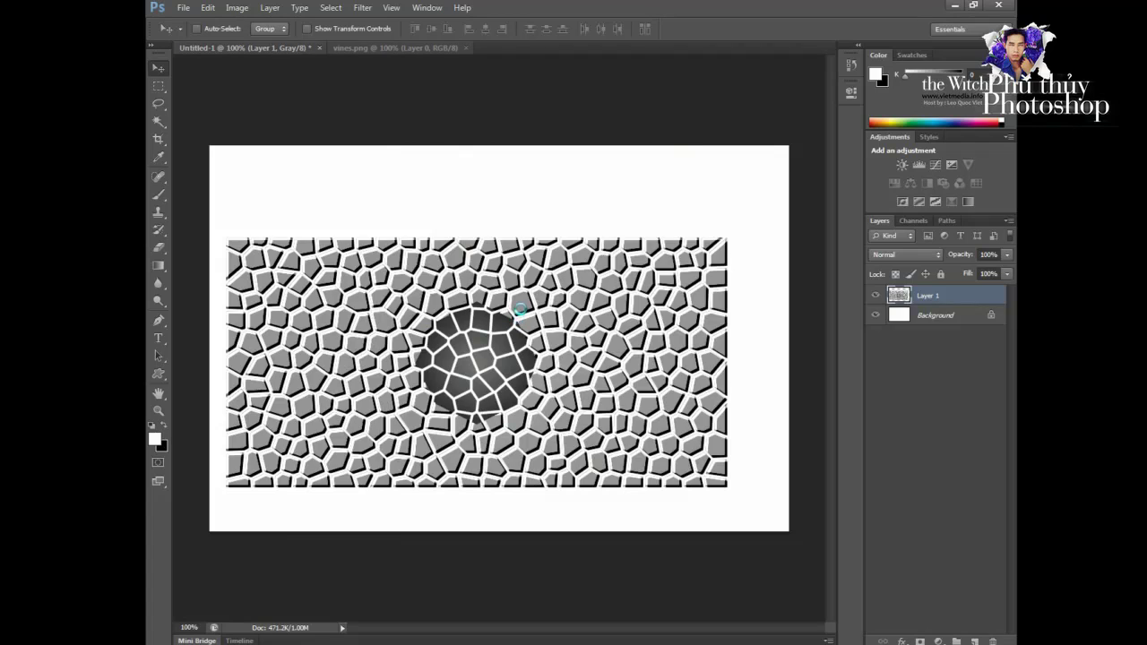
# Paste the whole vines image into Untitled-1 and position it over the stones
pyautogui.hotkey('ctrl', 'a')
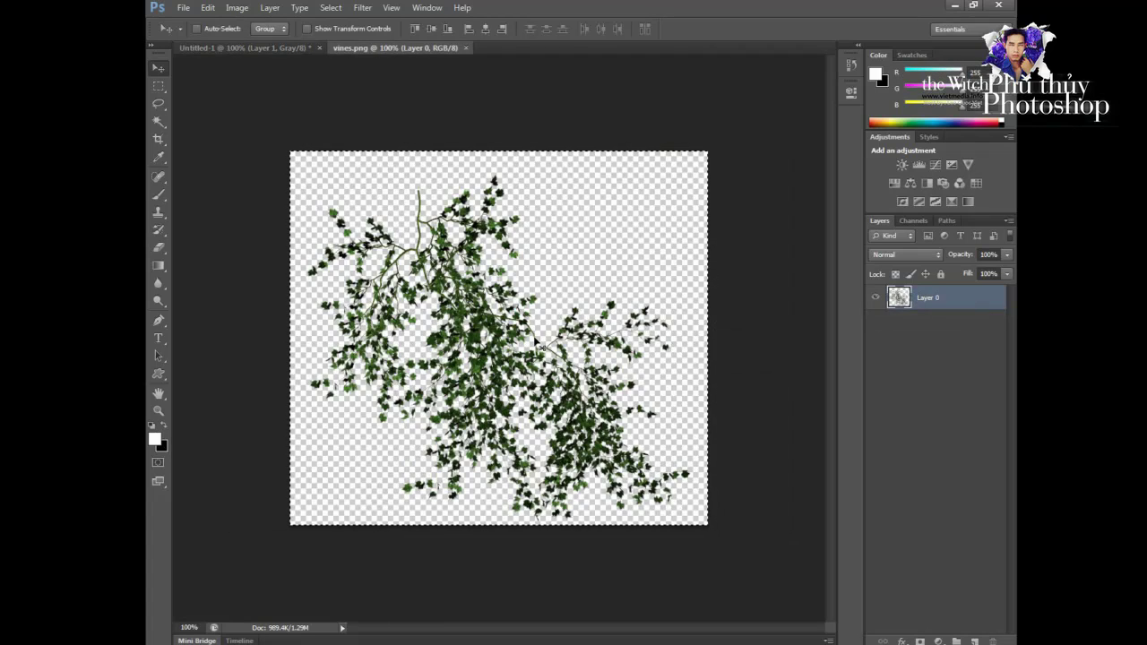
pyautogui.click(260, 48)
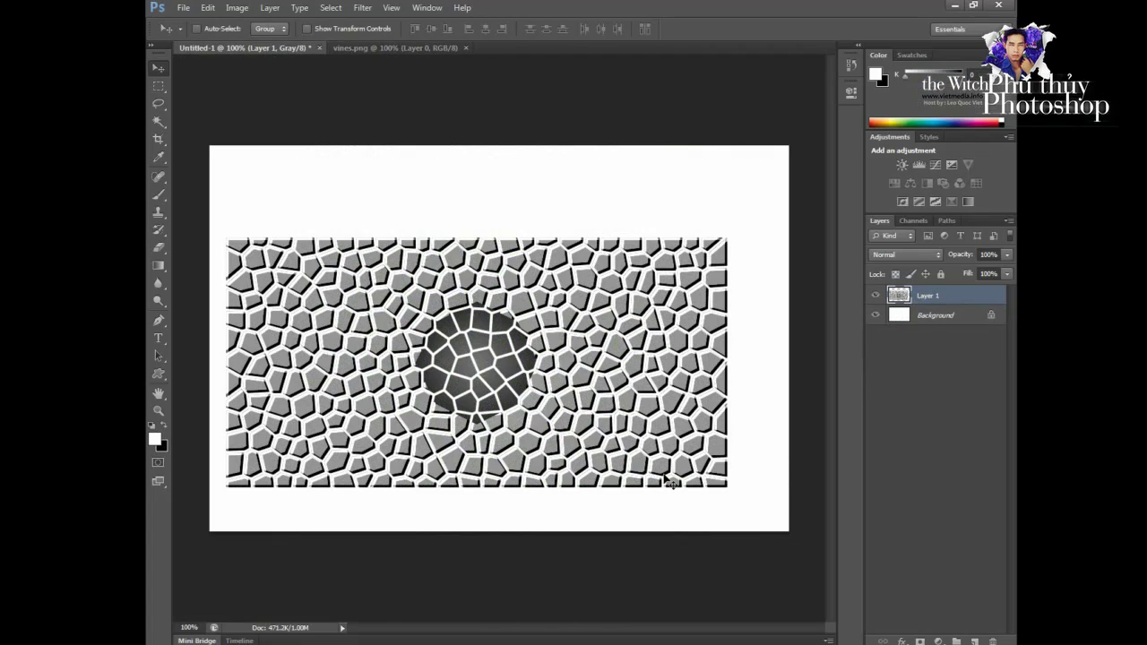
pyautogui.hotkey('ctrl', 'v')
pyautogui.moveTo(548, 375); pyautogui.dragTo(595, 380)
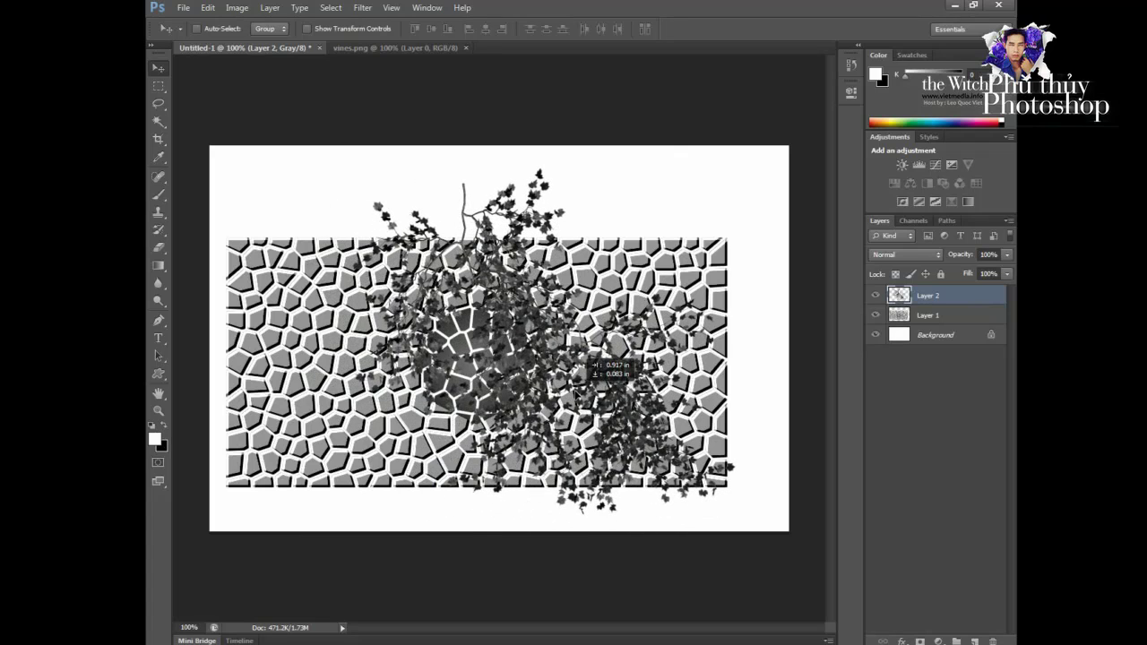
# Convert the document to RGB Color mode, flattening the layers
pyautogui.click(240, 9)
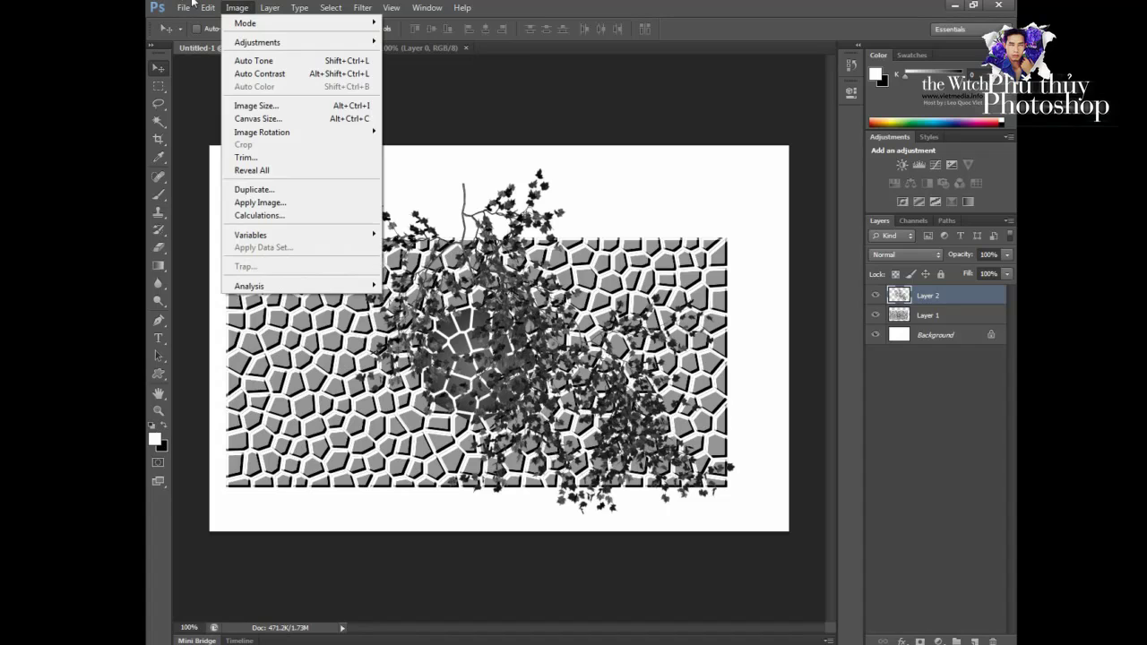
pyautogui.press('Escape')
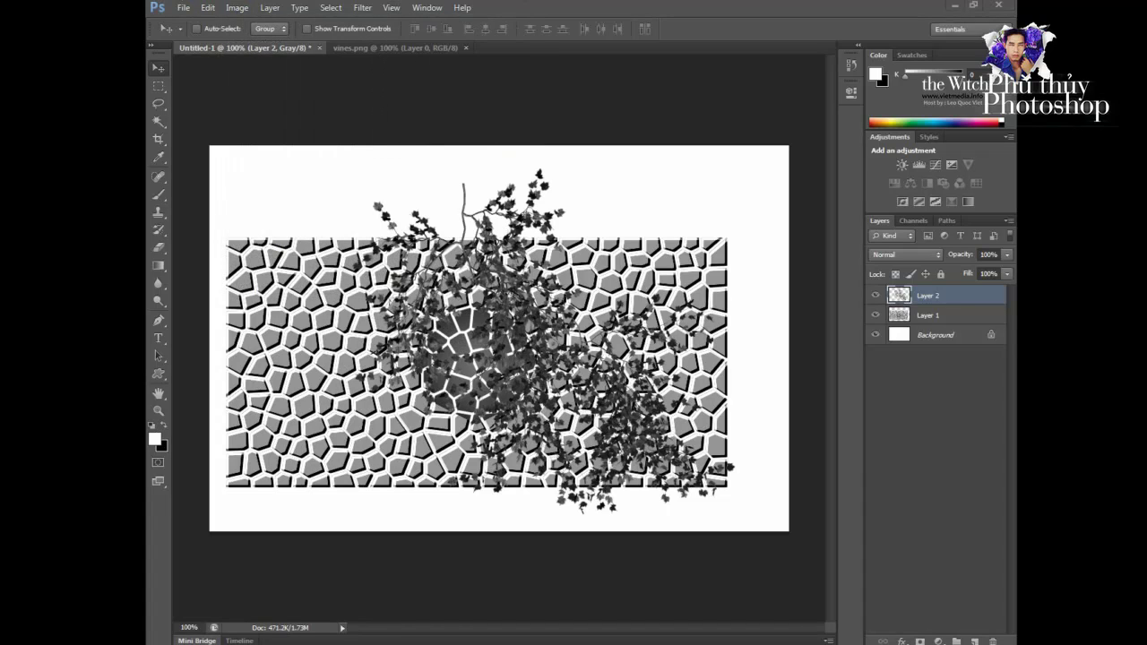
pyautogui.click(304, 11)
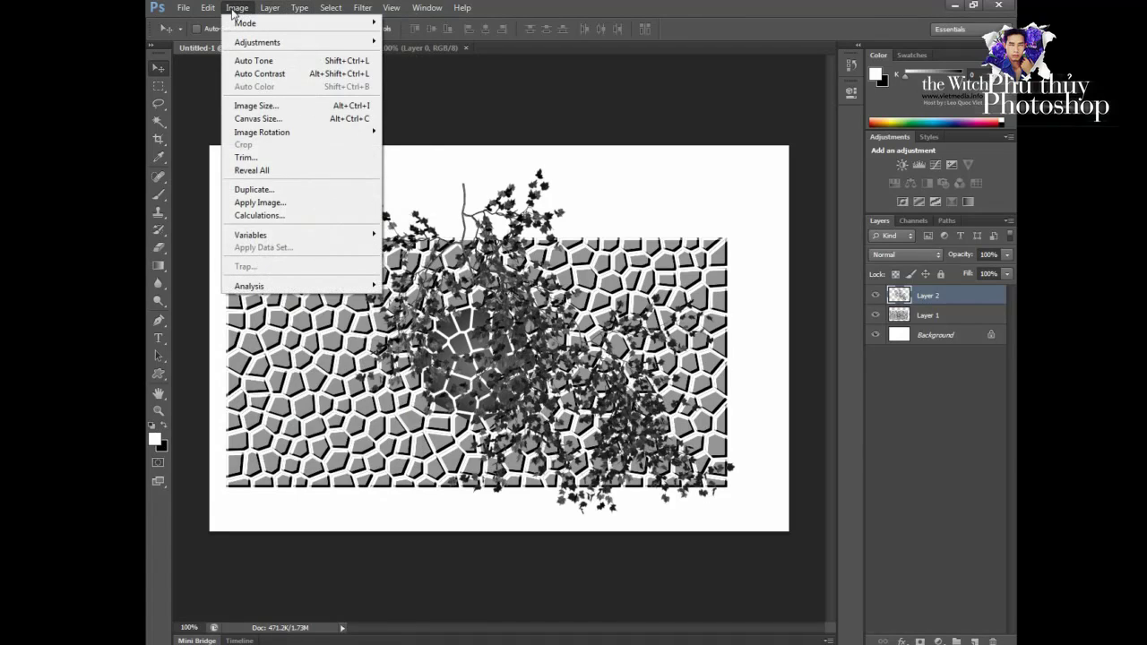
pyautogui.moveTo(256, 22)
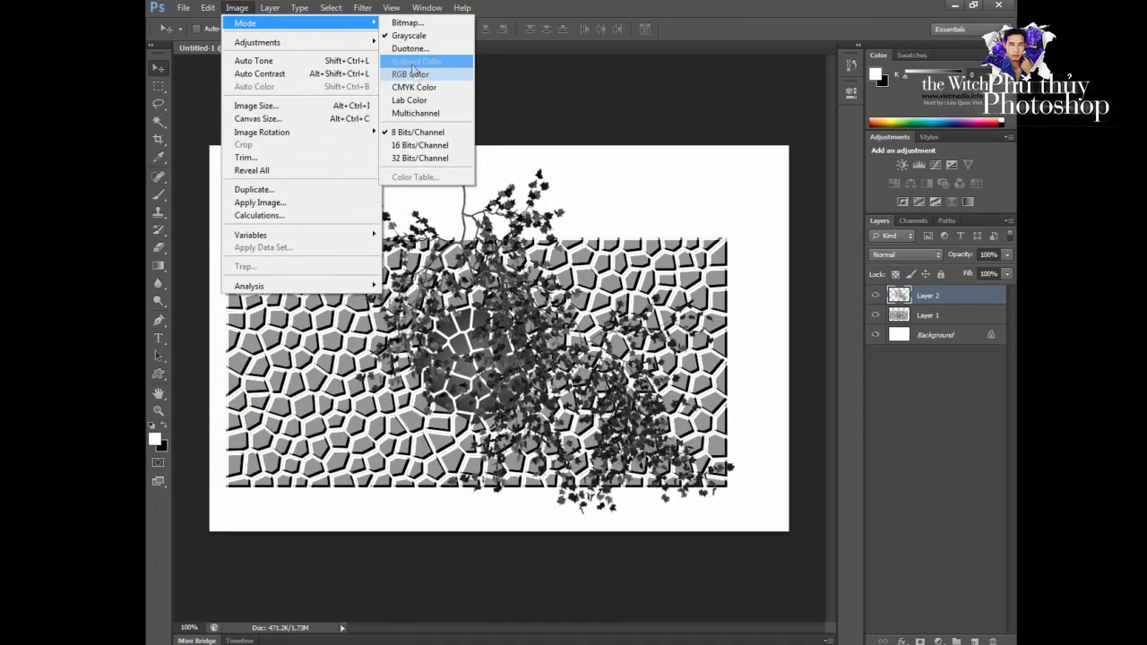
pyautogui.click(414, 88)
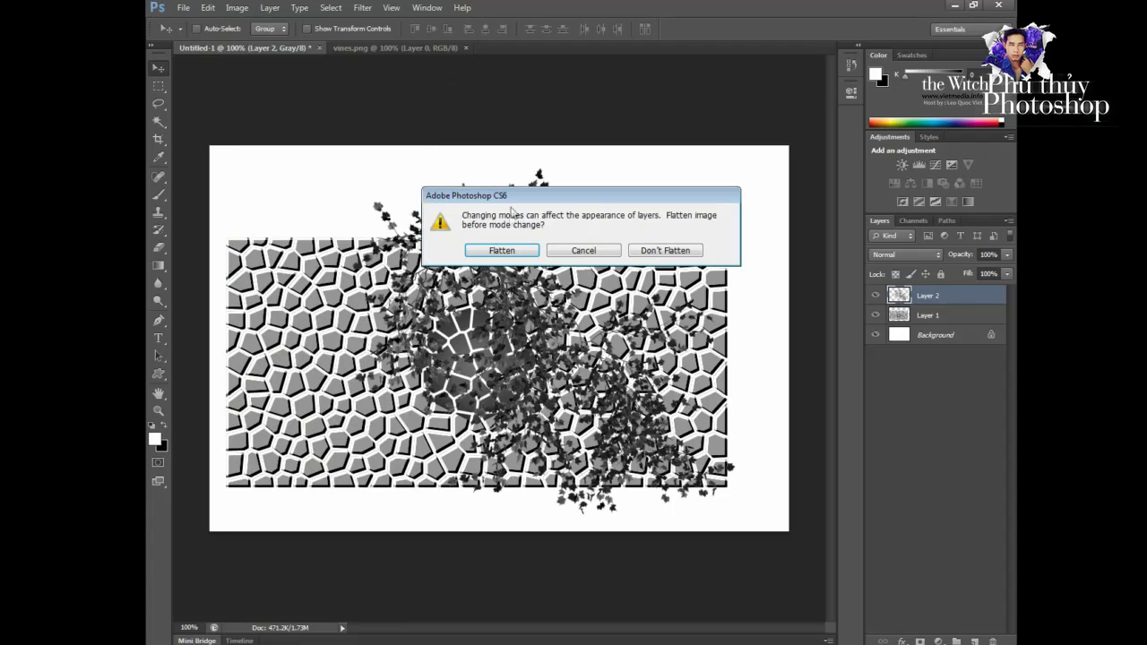
pyautogui.click(501, 251)
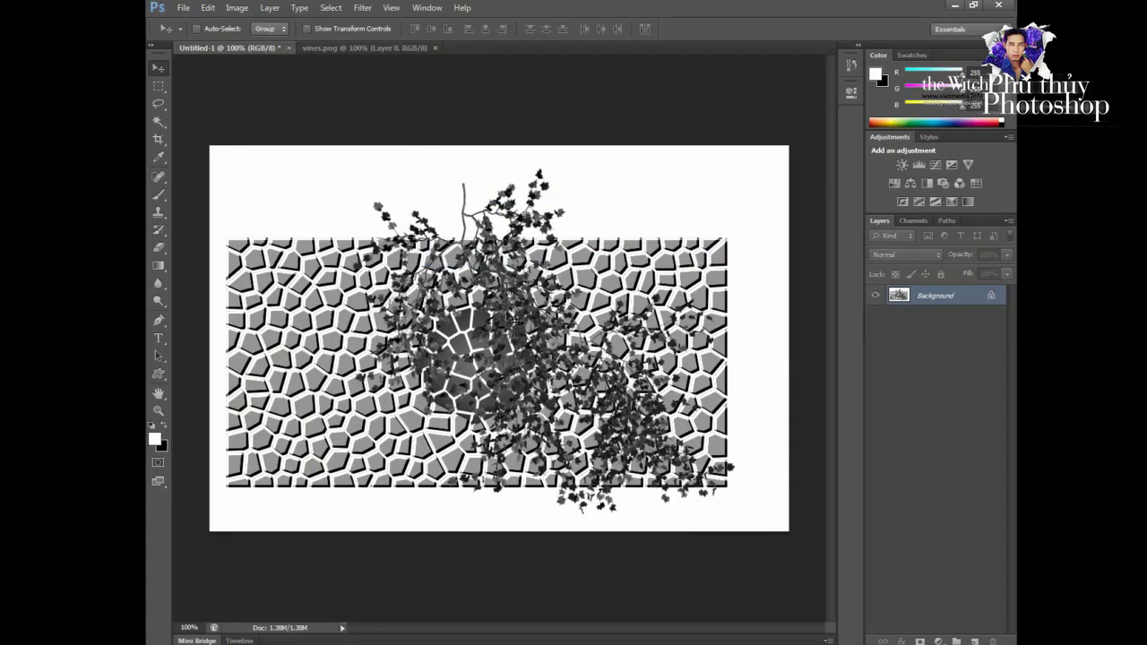
# Paste the green vines, move them left, and convert to RGB again with flattening
pyautogui.hotkey('ctrl', 'v')
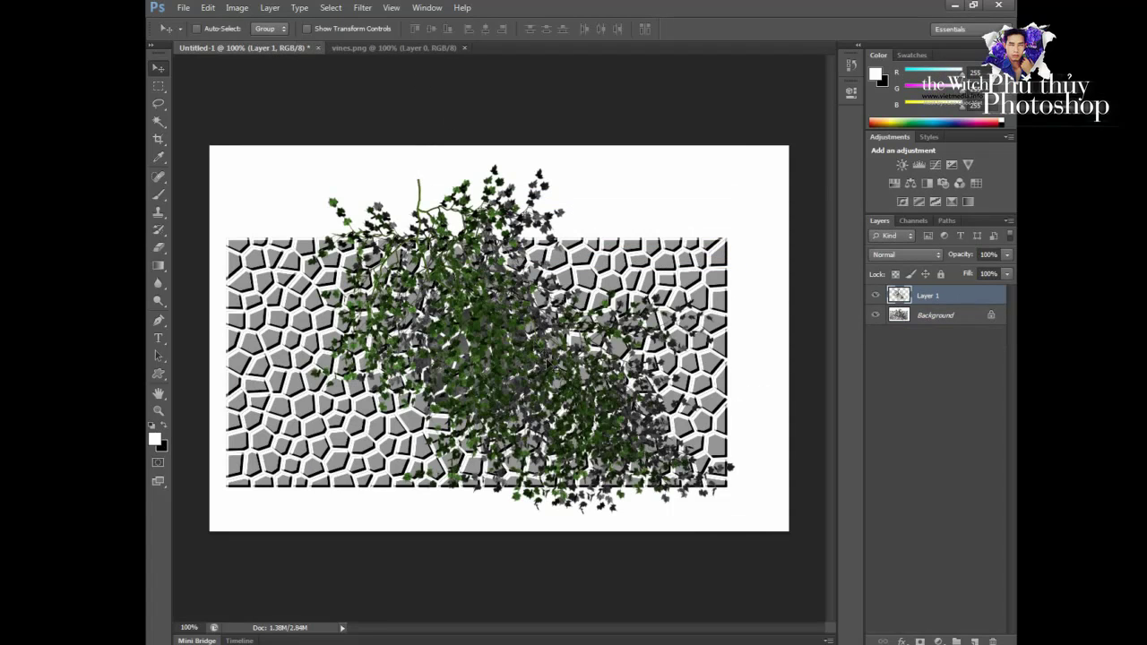
pyautogui.moveTo(537, 350); pyautogui.dragTo(332, 377)
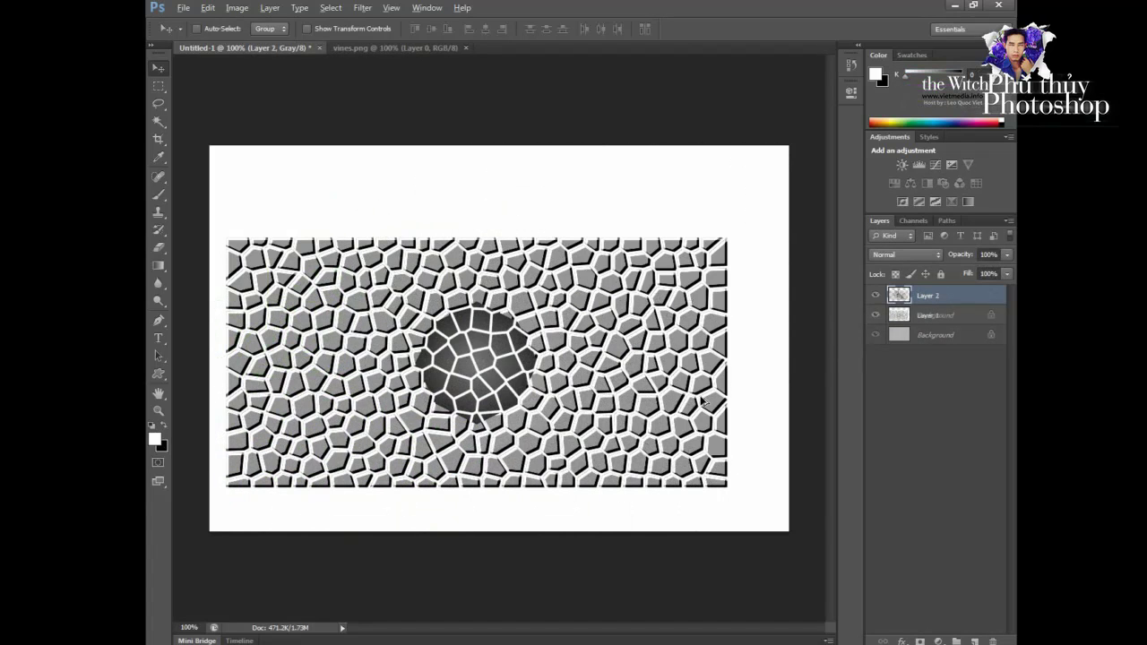
pyautogui.click(237, 7)
pyautogui.moveTo(245, 23)
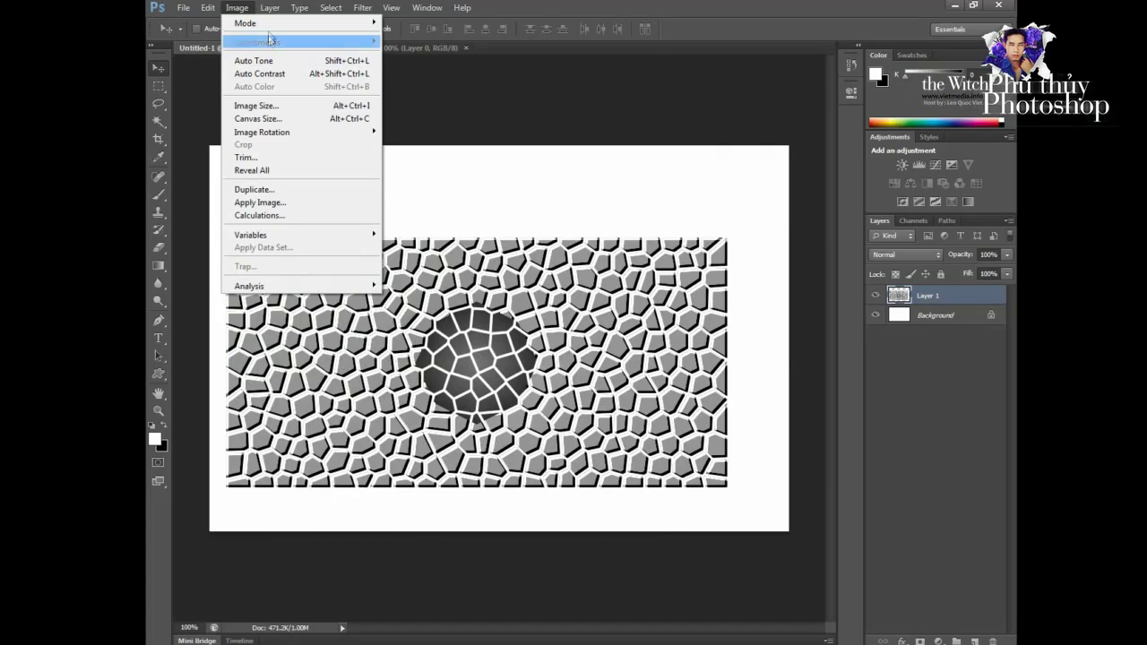
pyautogui.click(439, 74)
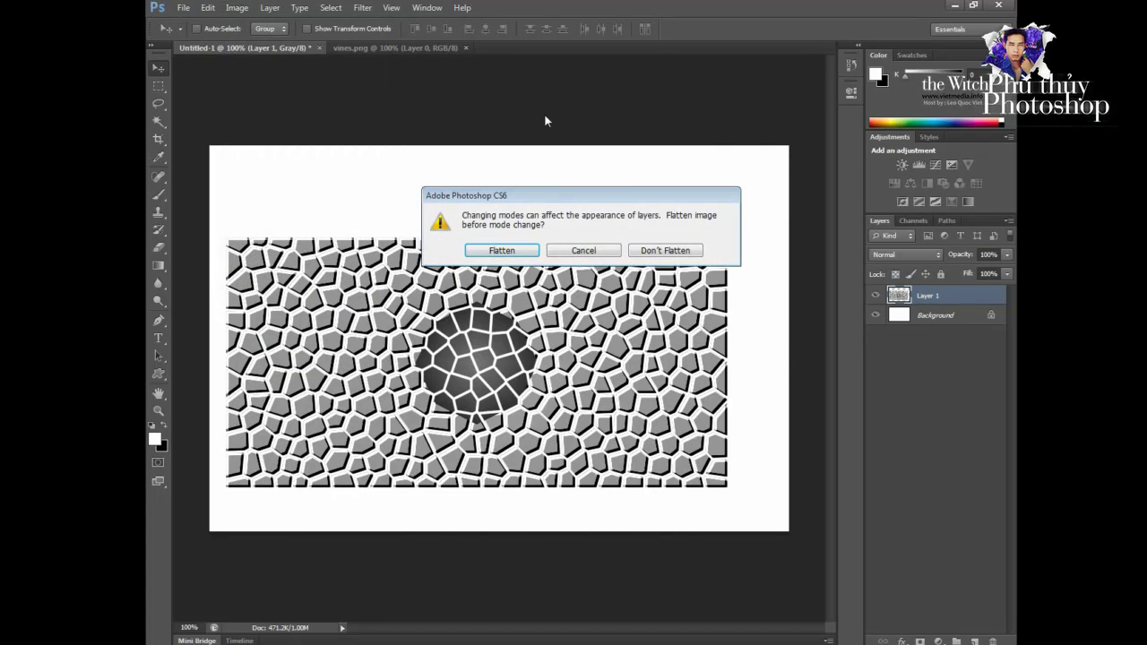
pyautogui.click(502, 253)
# Paste the vines, scale them to about 73% over the wall's left side, and duplicate the layer
pyautogui.hotkey('ctrl', 'v')
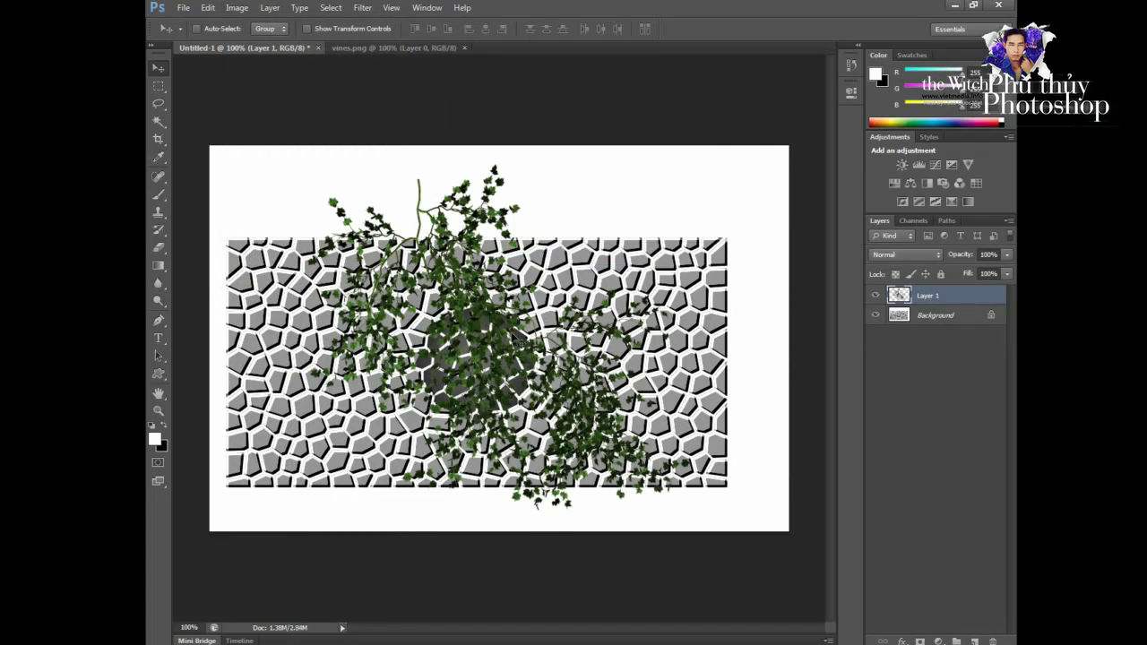
pyautogui.moveTo(504, 258); pyautogui.dragTo(386, 384)
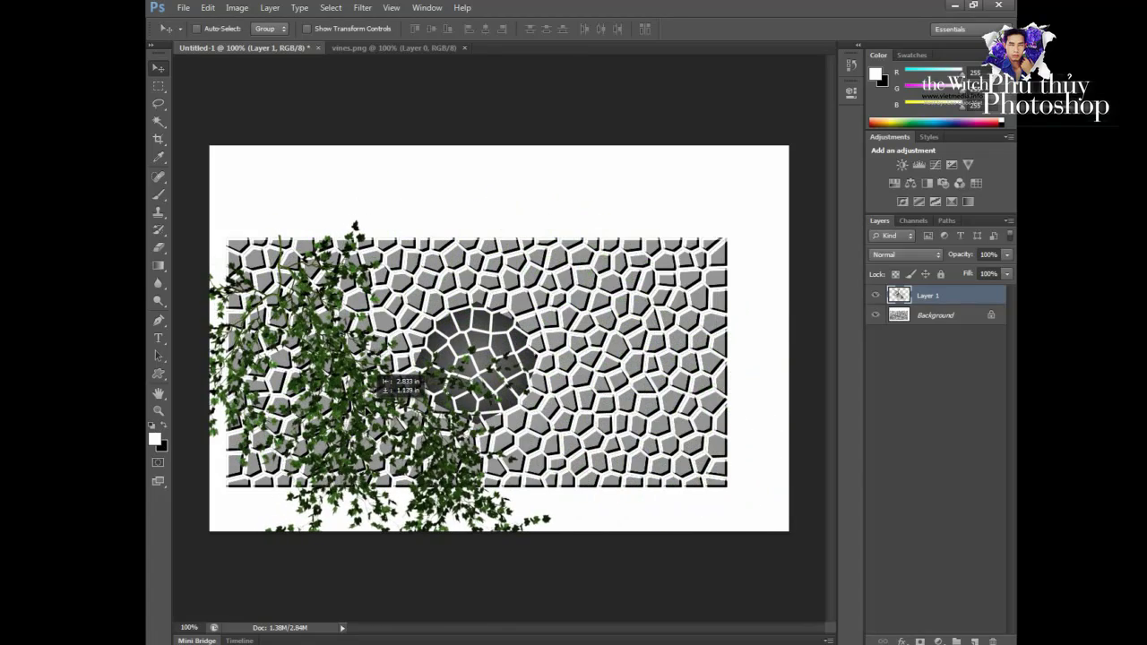
pyautogui.hotkey('ctrl', 't')
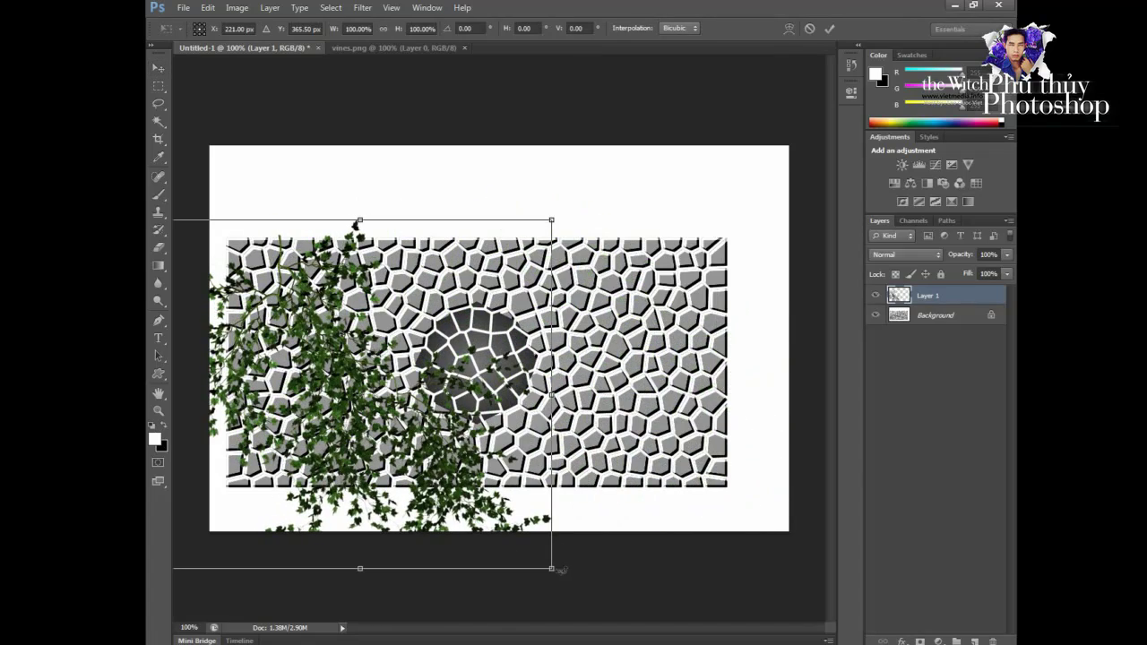
pyautogui.moveTo(552, 568); pyautogui.dragTo(416, 444)
pyautogui.moveTo(343, 352); pyautogui.dragTo(403, 363)
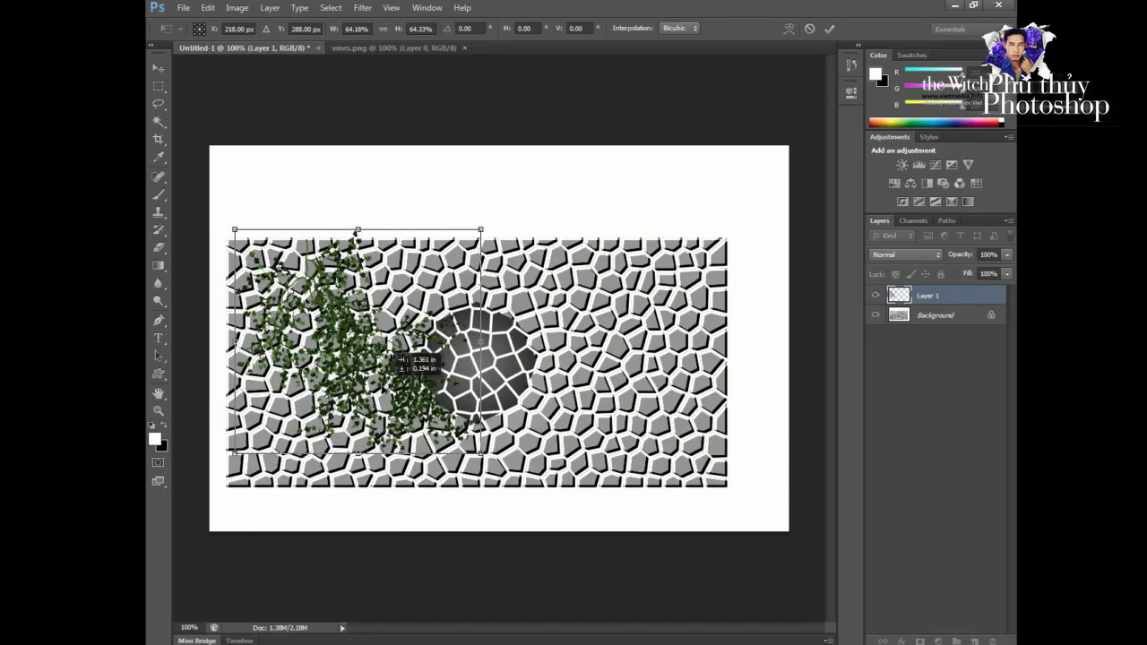
pyautogui.moveTo(481, 454); pyautogui.dragTo(515, 485)
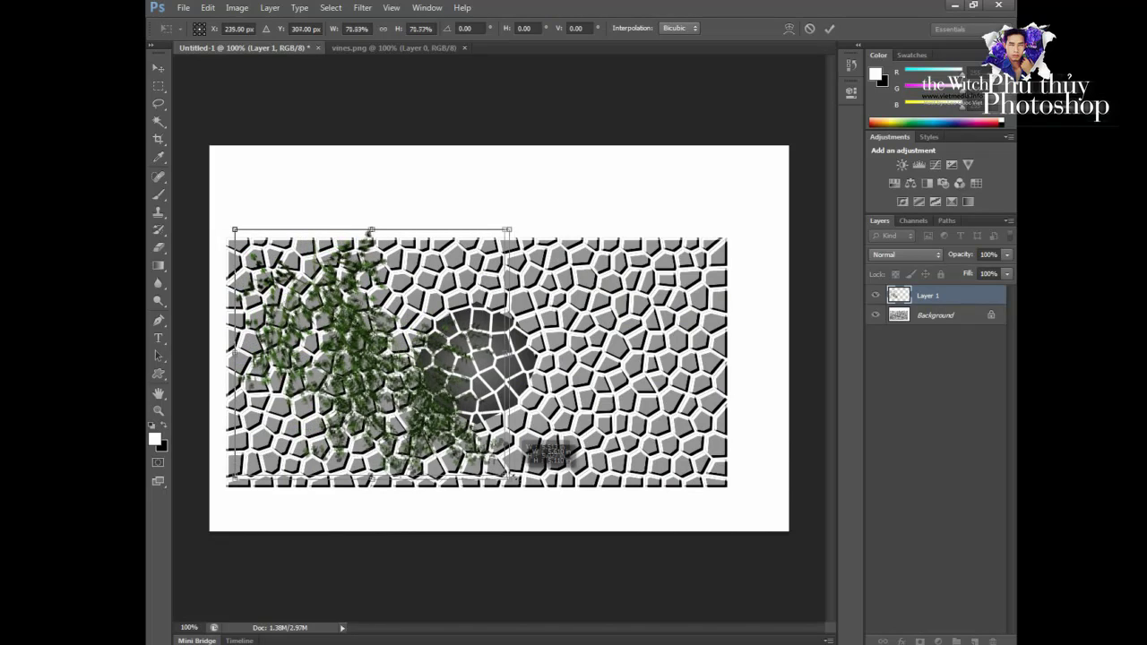
pyautogui.press('Return')
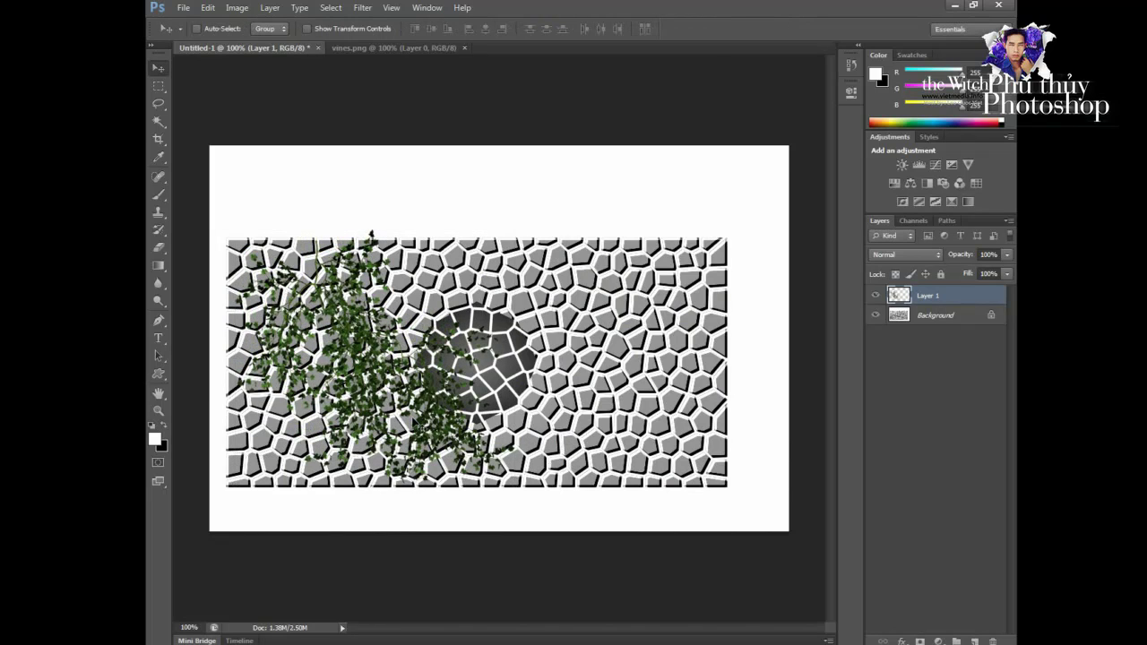
pyautogui.hotkey('ctrl', 'j')
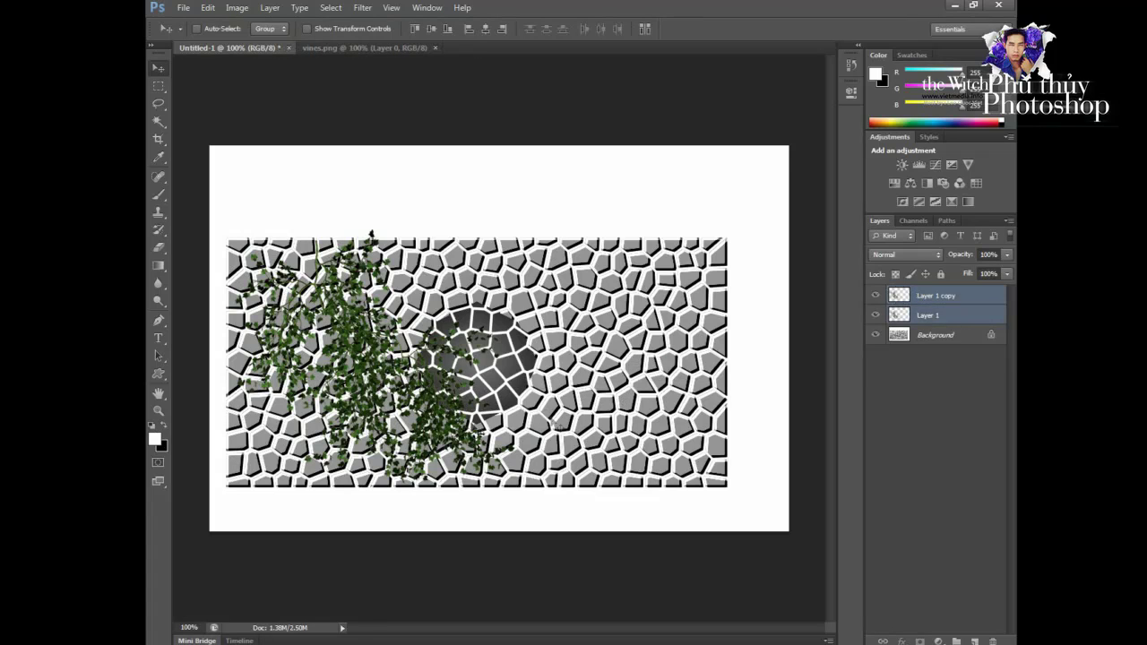
# Raise the brightness of Layer 1 copy with Brightness/Contrast
pyautogui.click(236, 7)
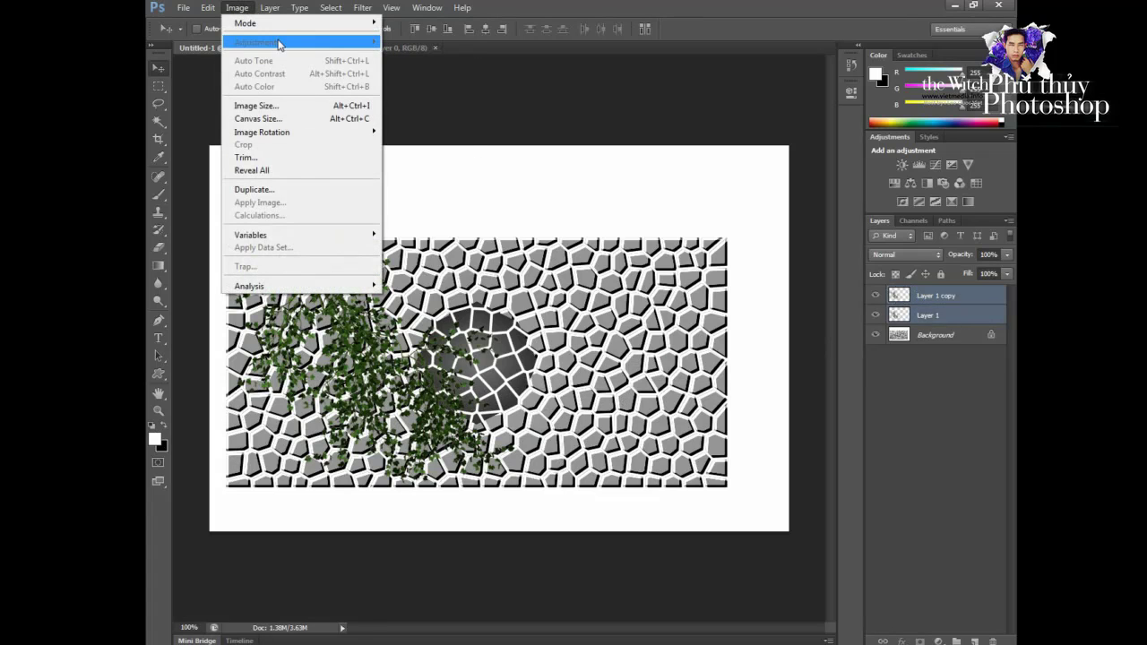
pyautogui.click(910, 303)
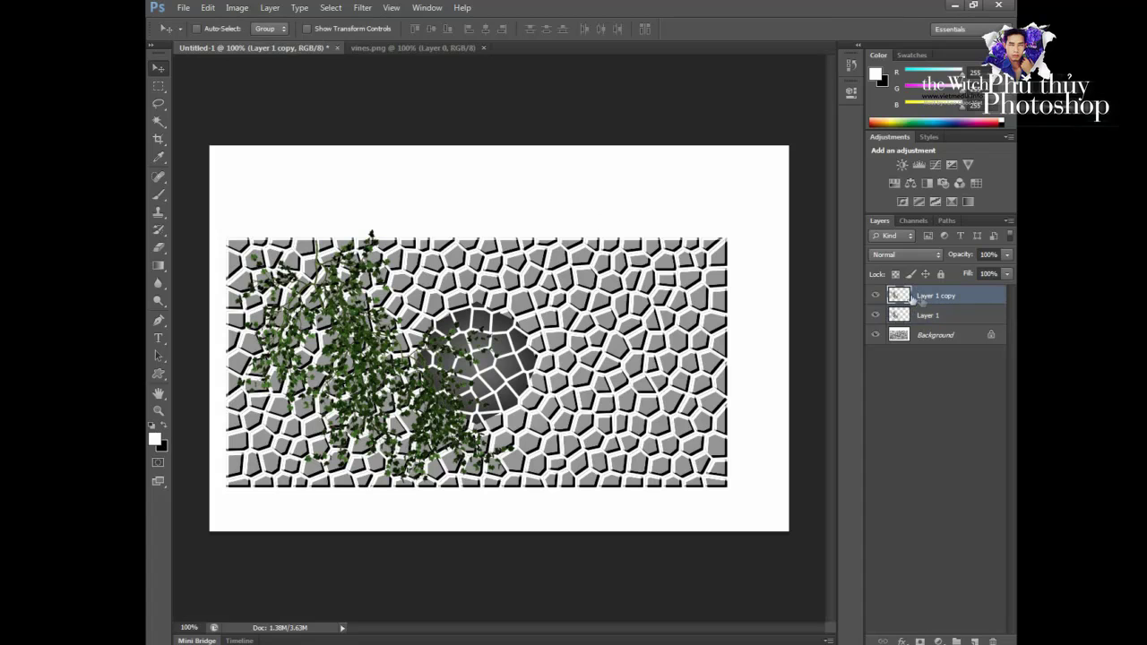
pyautogui.click(237, 7)
pyautogui.moveTo(257, 42)
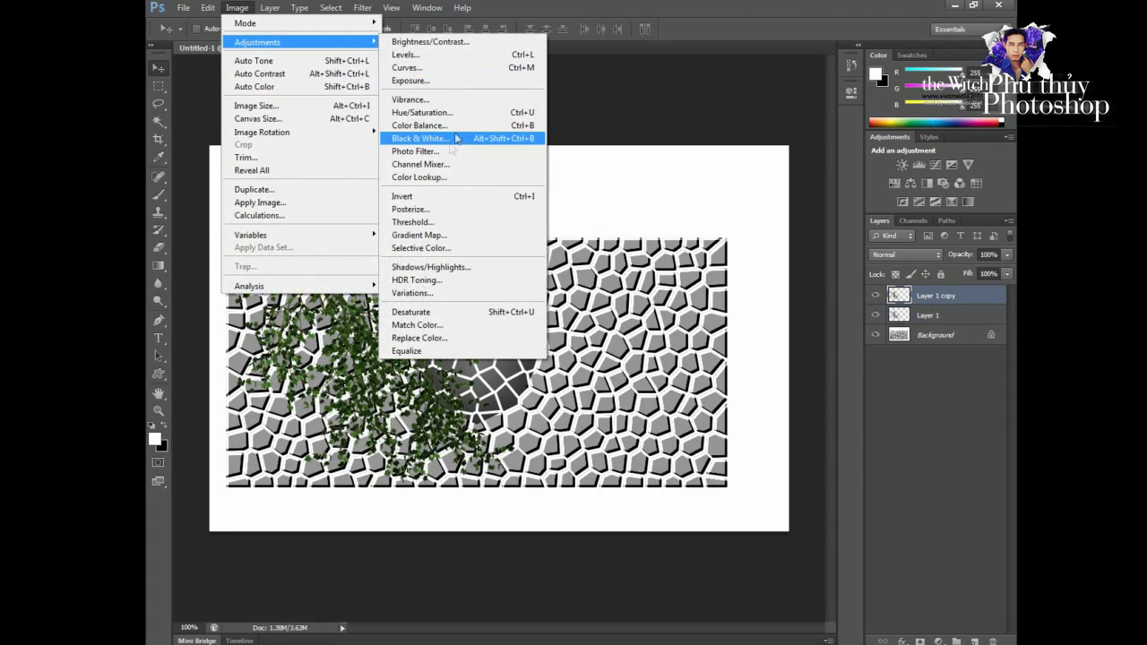
pyautogui.click(435, 42)
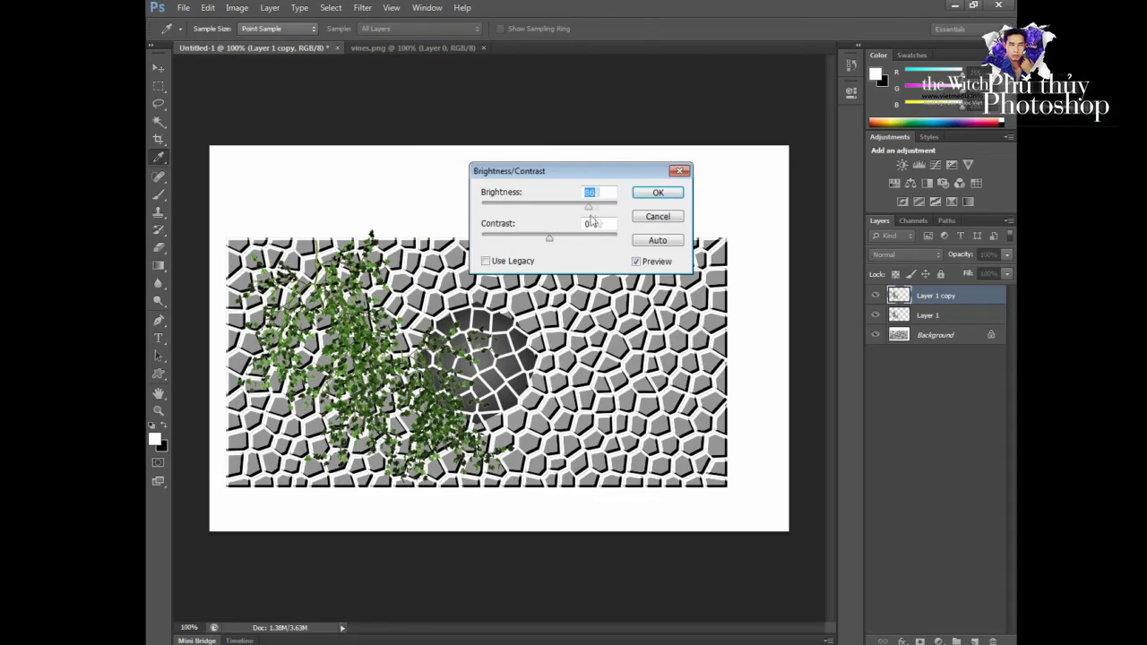
pyautogui.moveTo(558, 208); pyautogui.dragTo(575, 208)
pyautogui.click(657, 193)
# Shift the vine copy slightly right and also select the original vine layer
pyautogui.press('v')
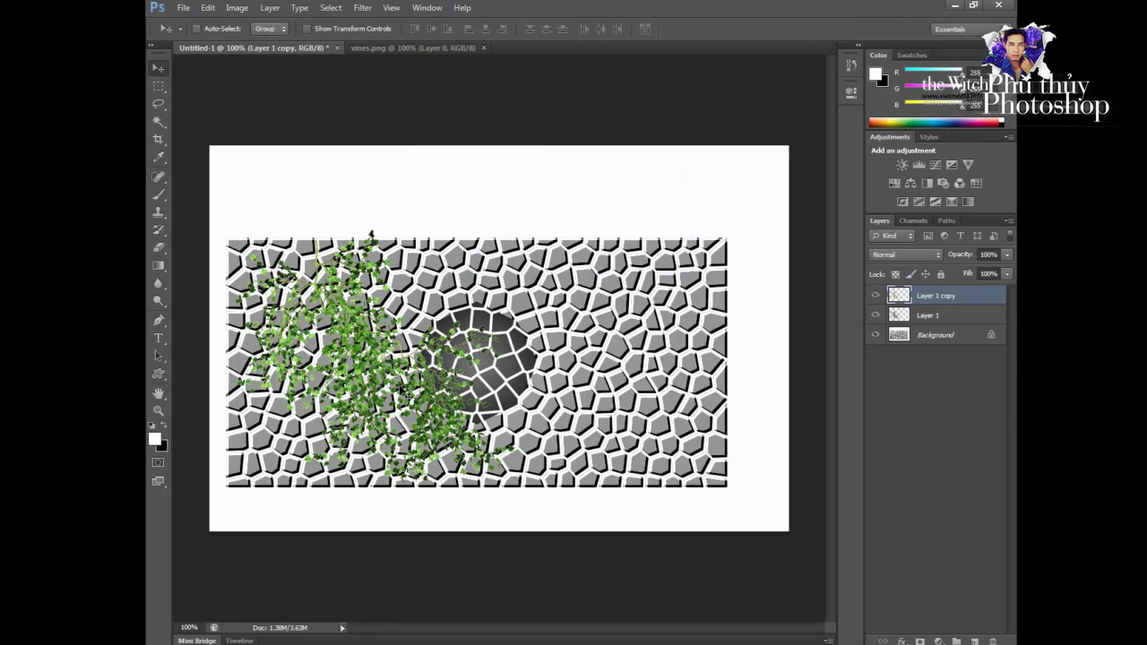
pyautogui.moveTo(364, 375); pyautogui.dragTo(404, 375)
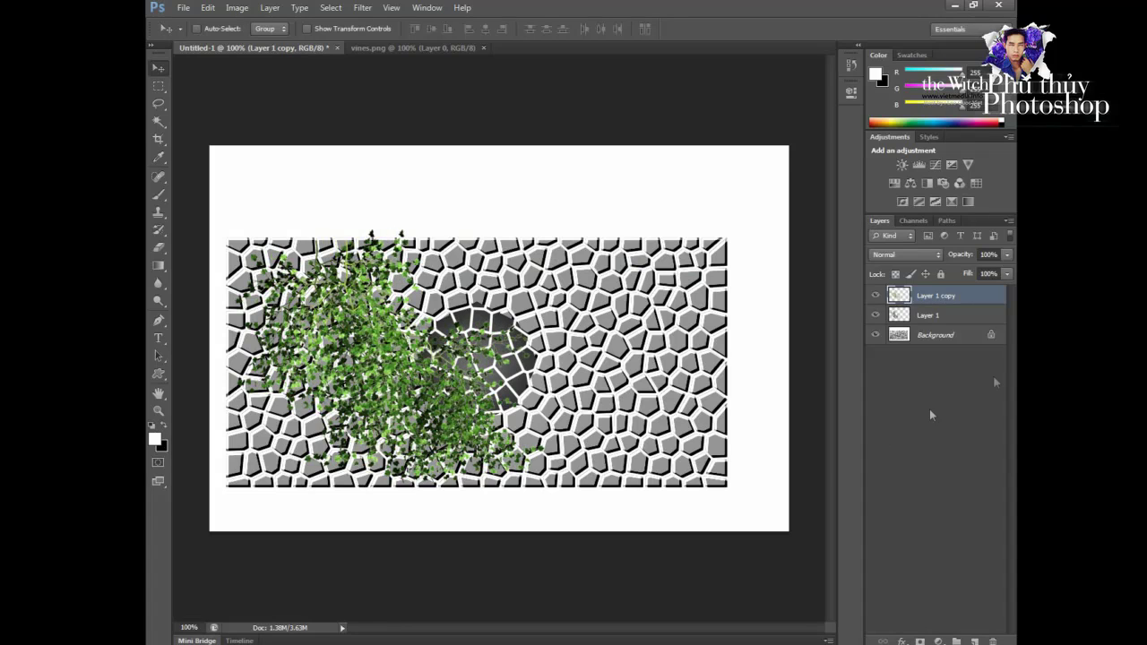
pyautogui.keyDown('shift'); pyautogui.click(934, 318); pyautogui.keyUp('shift')
# Merge the vine layers, duplicate them, and shrink the copy to about 78% toward the right
pyautogui.hotkey('ctrl', 'e')
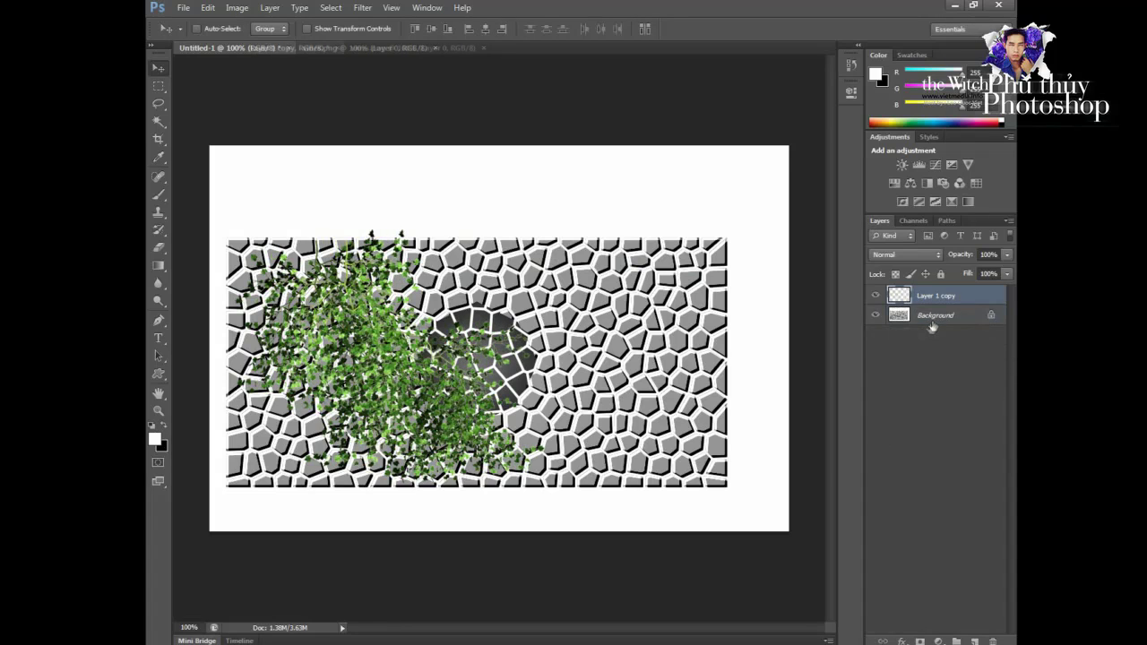
pyautogui.hotkey('ctrl', 'j')
pyautogui.moveTo(345, 388); pyautogui.dragTo(587, 387)
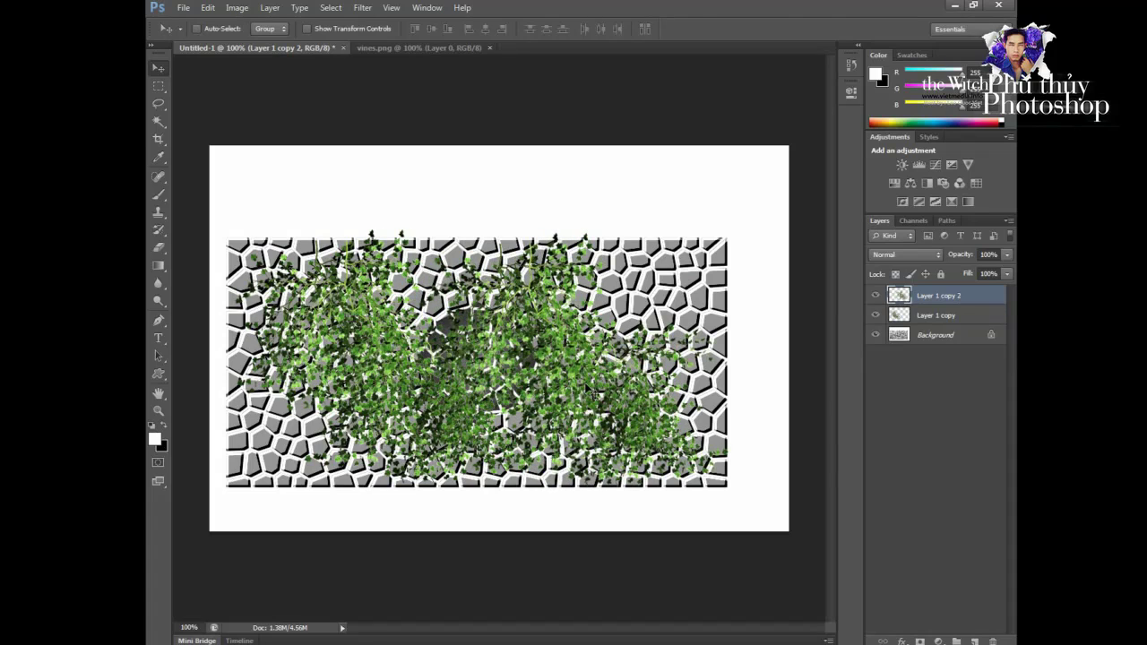
pyautogui.hotkey('ctrl', 't')
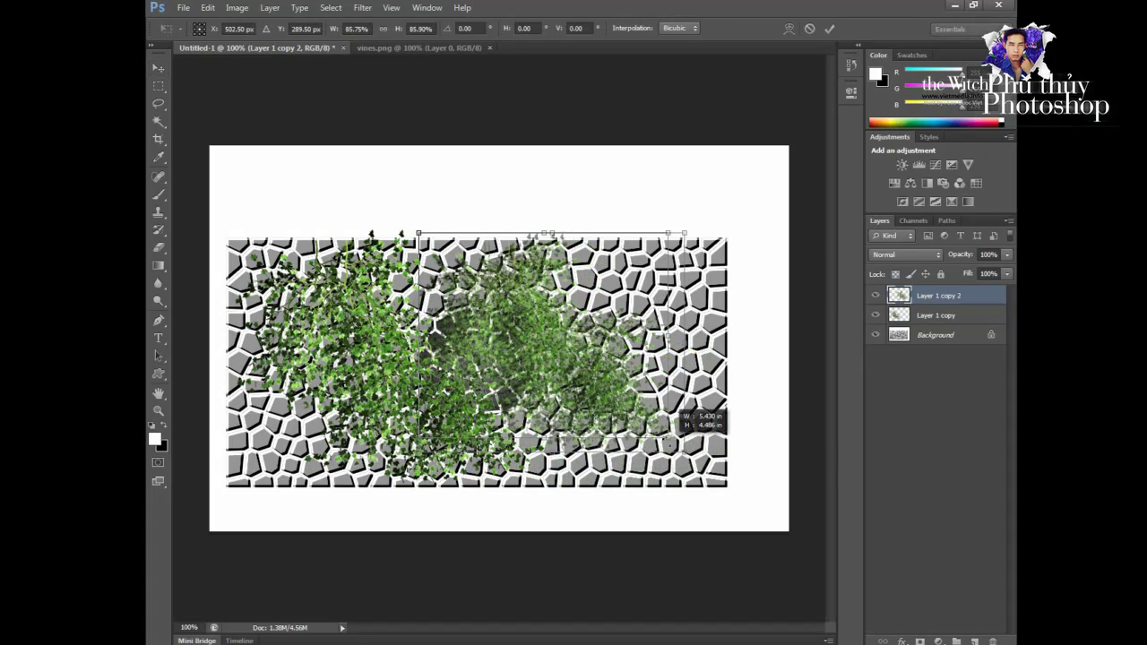
pyautogui.moveTo(733, 490); pyautogui.dragTo(658, 431)
pyautogui.moveTo(588, 351)
pyautogui.mouseDown()
pyautogui.moveTo(665, 369)
pyautogui.moveTo(612, 355)
pyautogui.mouseUp()
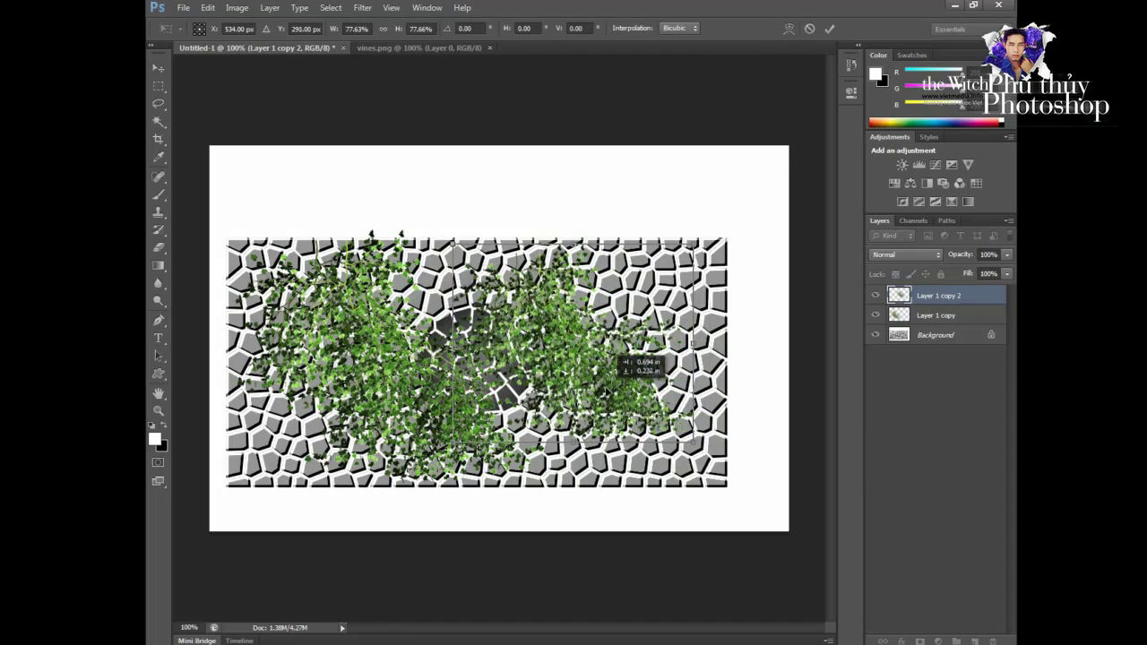
# Flip the vine copy horizontally onto the wall's right side and merge it with the left vines
pyautogui.rightClick(544, 333)
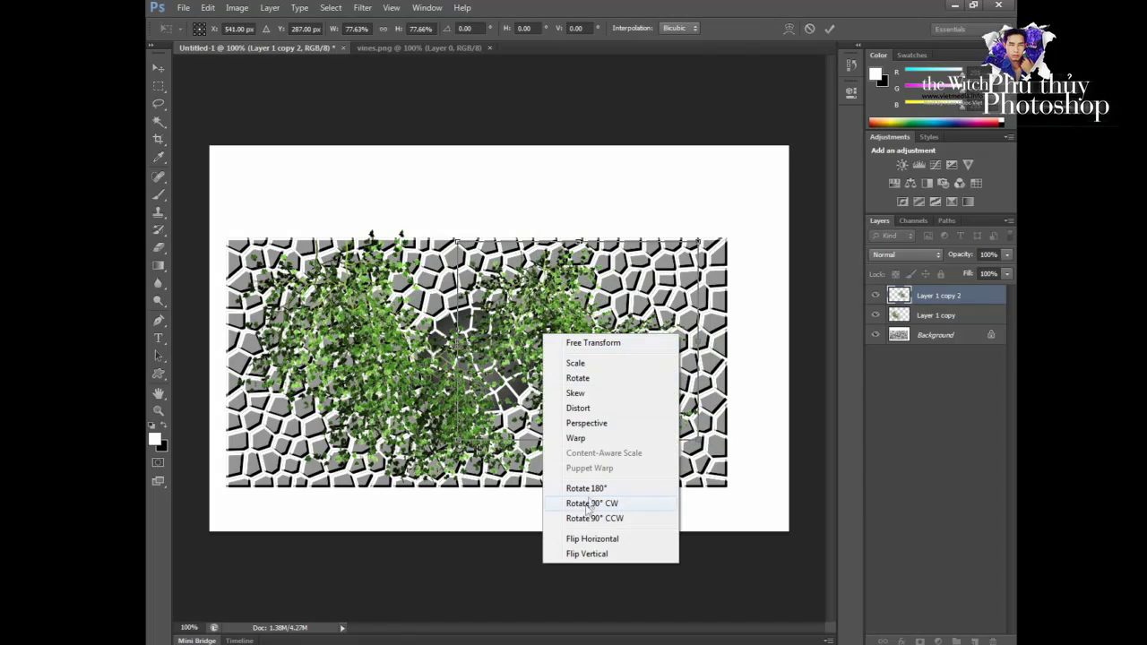
pyautogui.click(589, 539)
pyautogui.moveTo(628, 317)
pyautogui.mouseDown()
pyautogui.moveTo(664, 309)
pyautogui.moveTo(653, 308)
pyautogui.mouseUp()
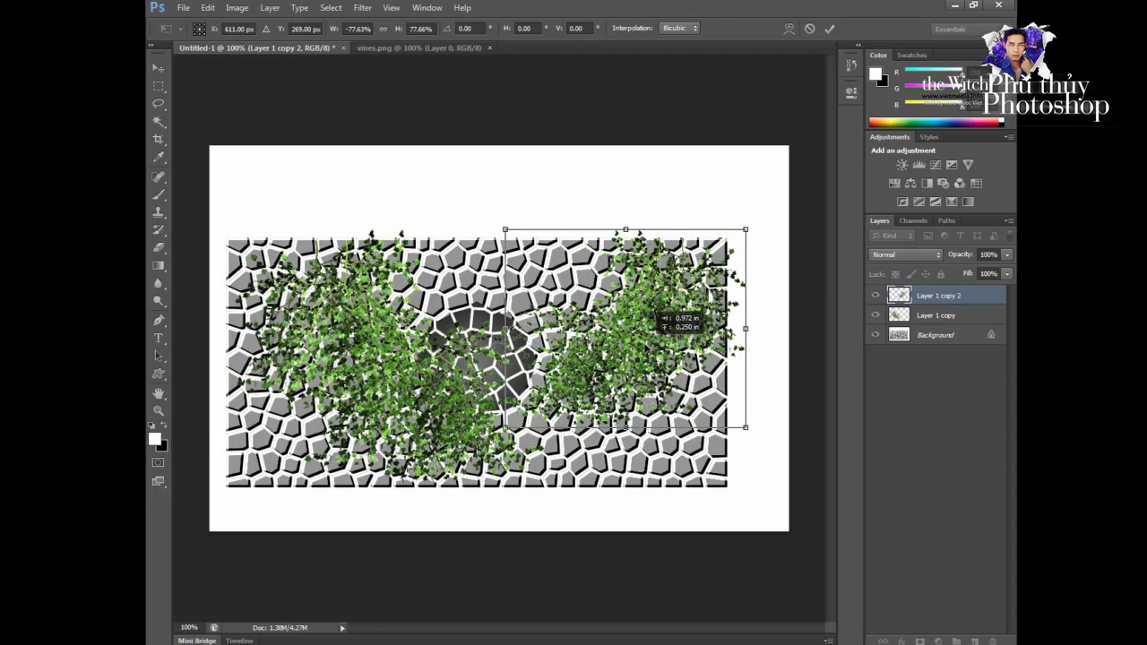
pyautogui.press('Return')
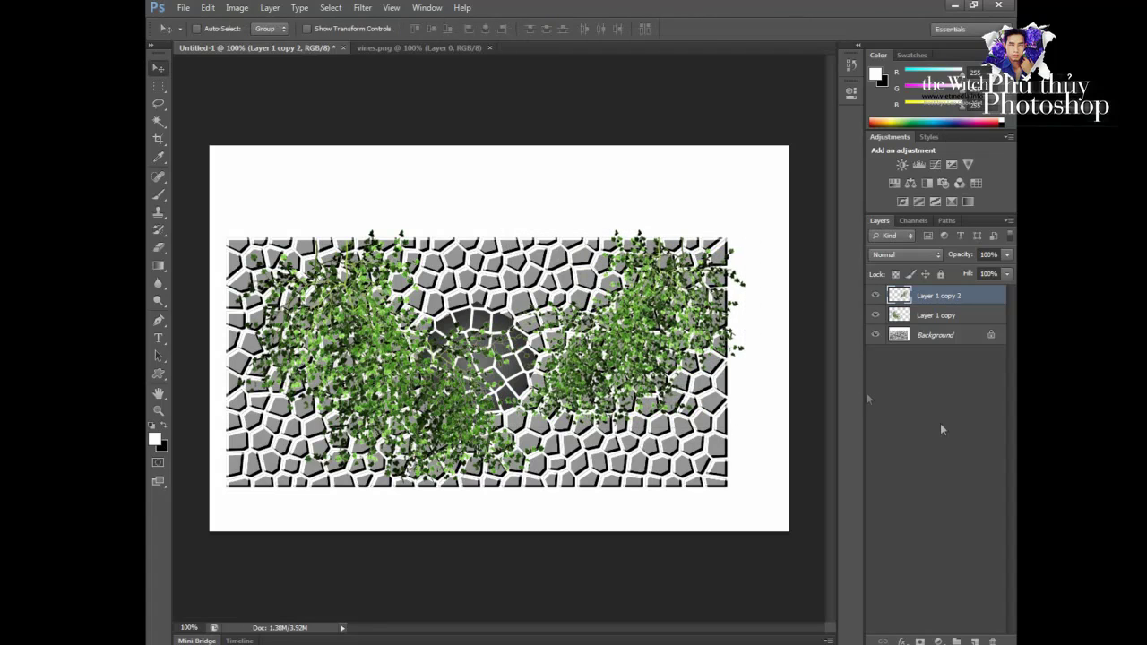
pyautogui.keyDown('shift'); pyautogui.click(925, 320); pyautogui.keyUp('shift')
pyautogui.hotkey('ctrl', 'e')
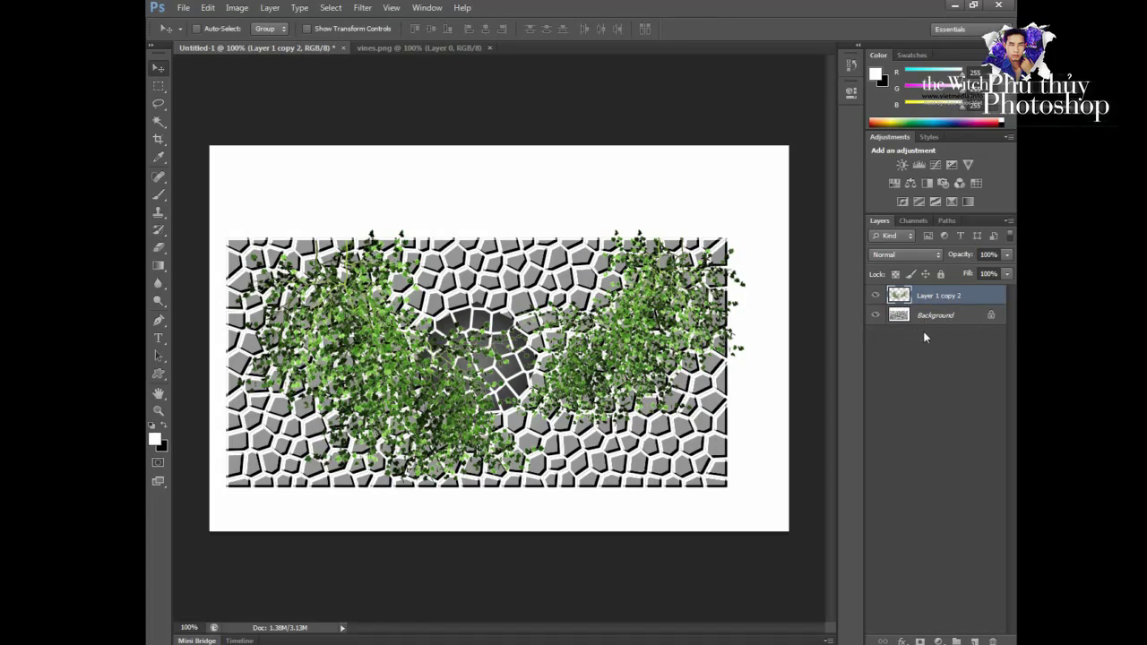
pyautogui.click(904, 320)
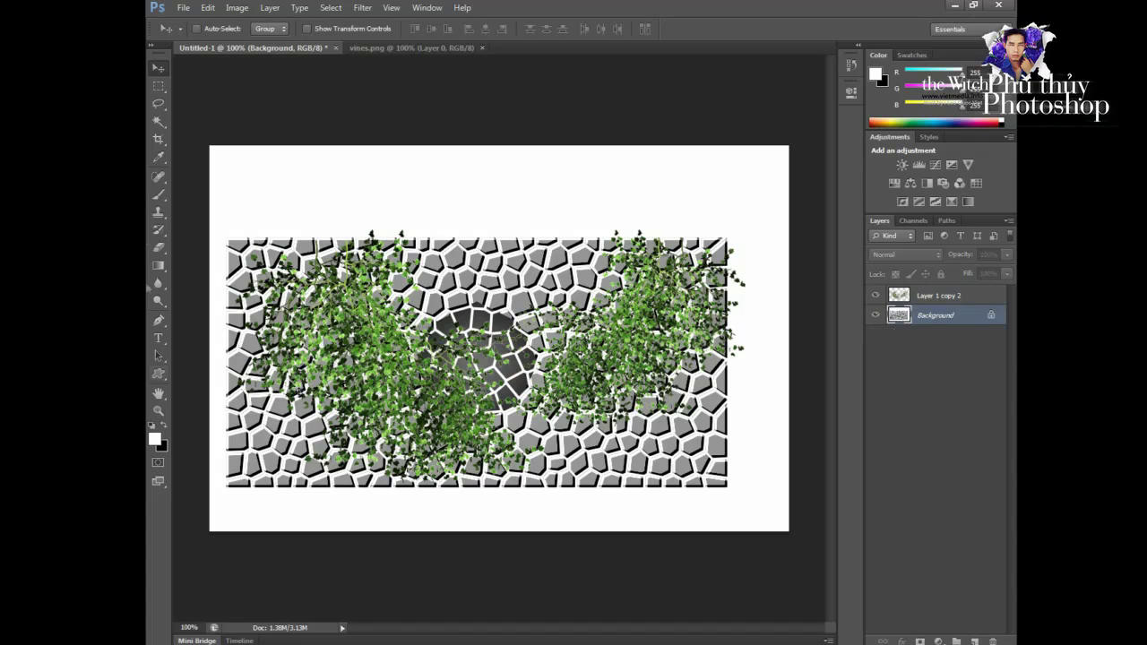
# Copy the stone wall area from Background onto its own layer
pyautogui.click(158, 85)
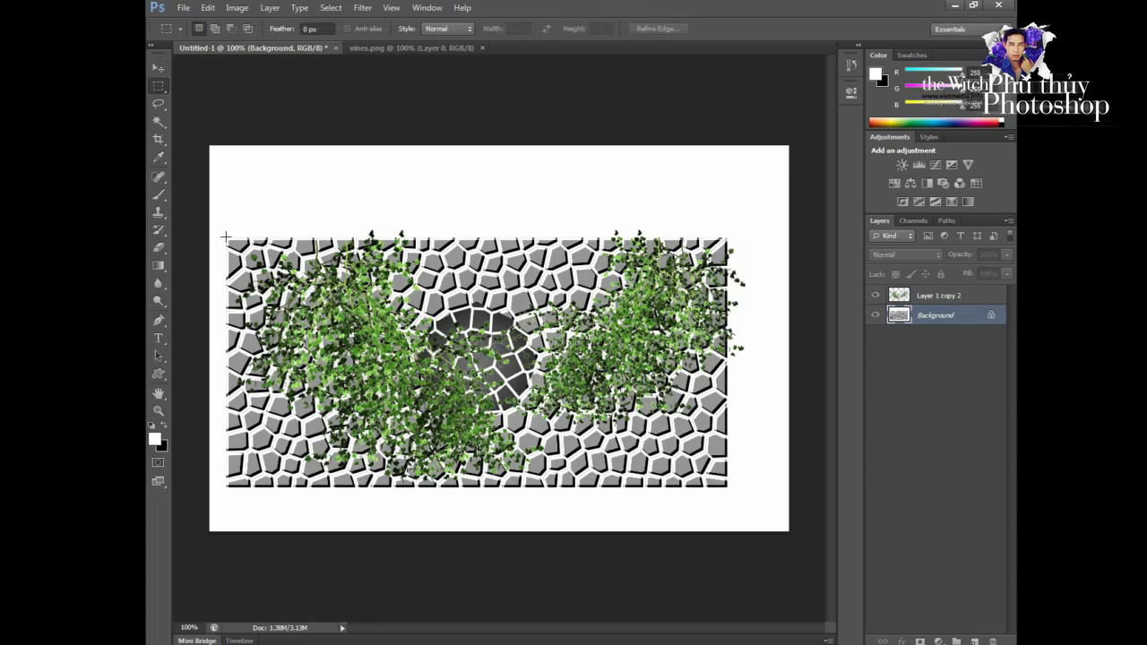
pyautogui.moveTo(225, 237); pyautogui.dragTo(730, 490)
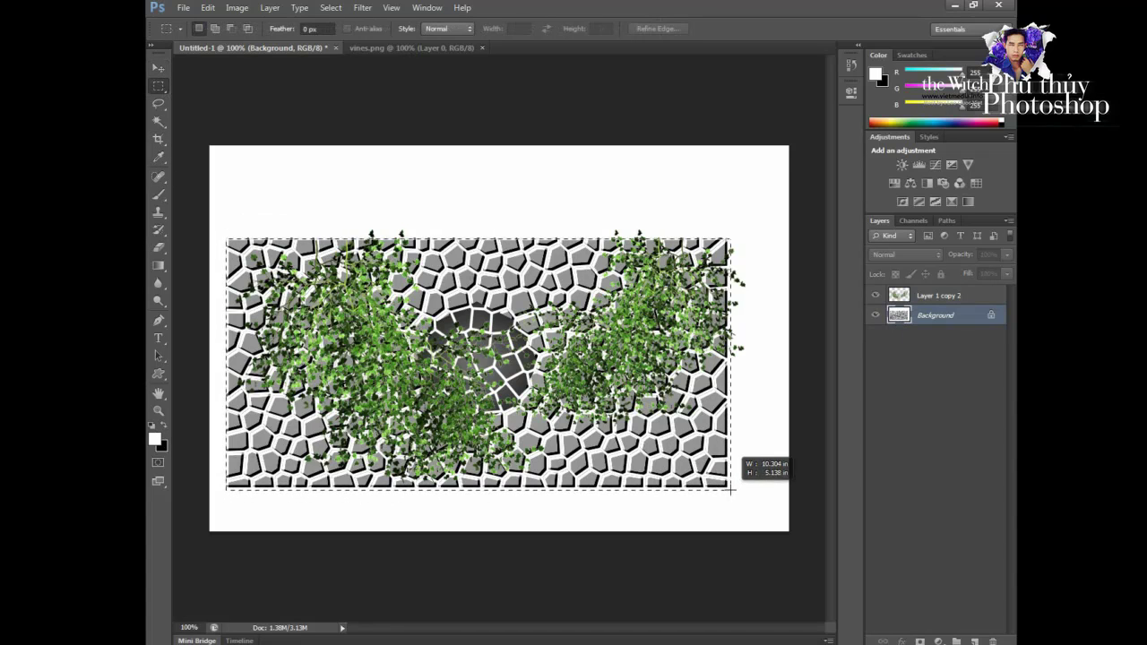
pyautogui.moveTo(731, 490); pyautogui.dragTo(727, 487)
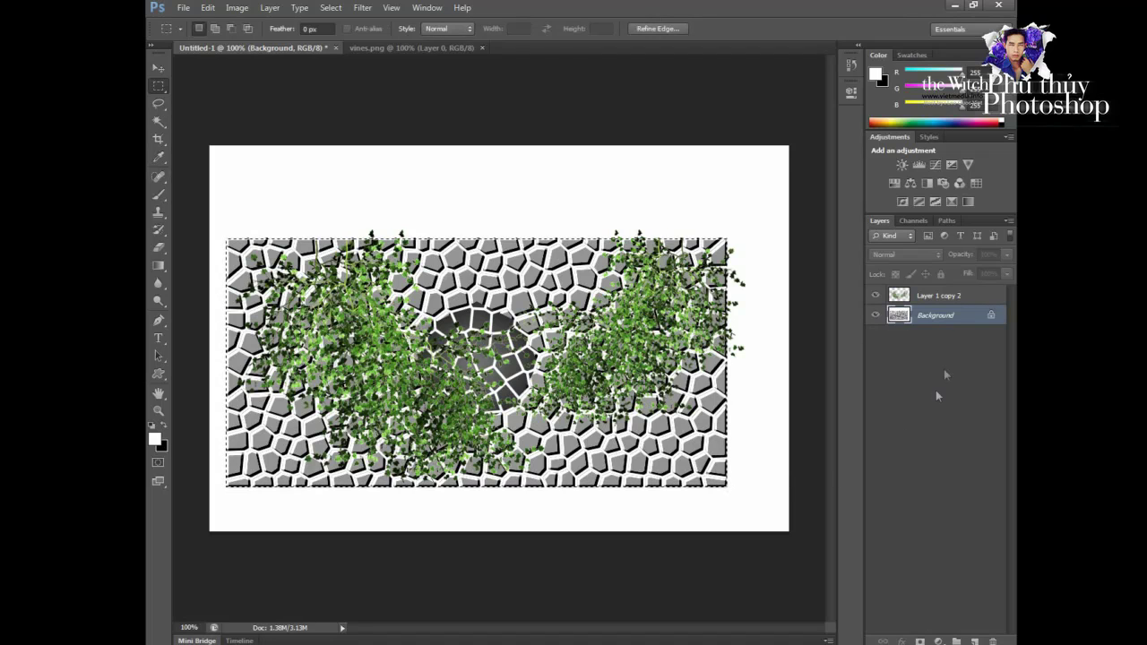
pyautogui.hotkey('ctrl', 'j')
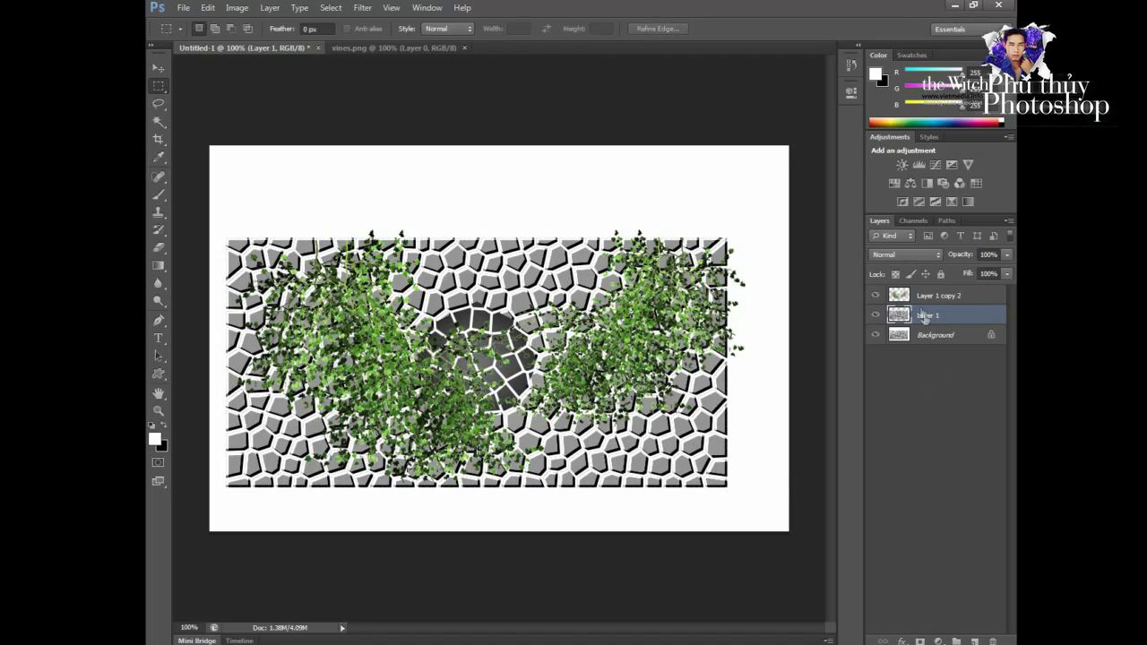
# Fill the Background layer with white and deselect
pyautogui.click(910, 342)
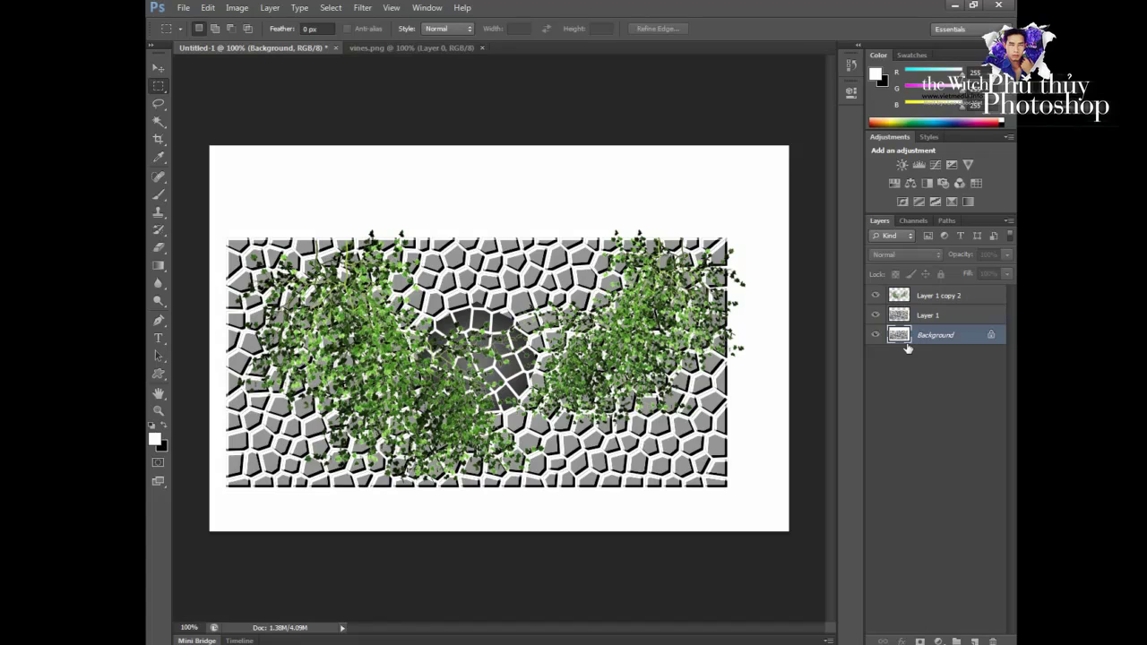
pyautogui.hotkey('ctrl', 'a')
pyautogui.hotkey('ctrl', 'BackSpace')
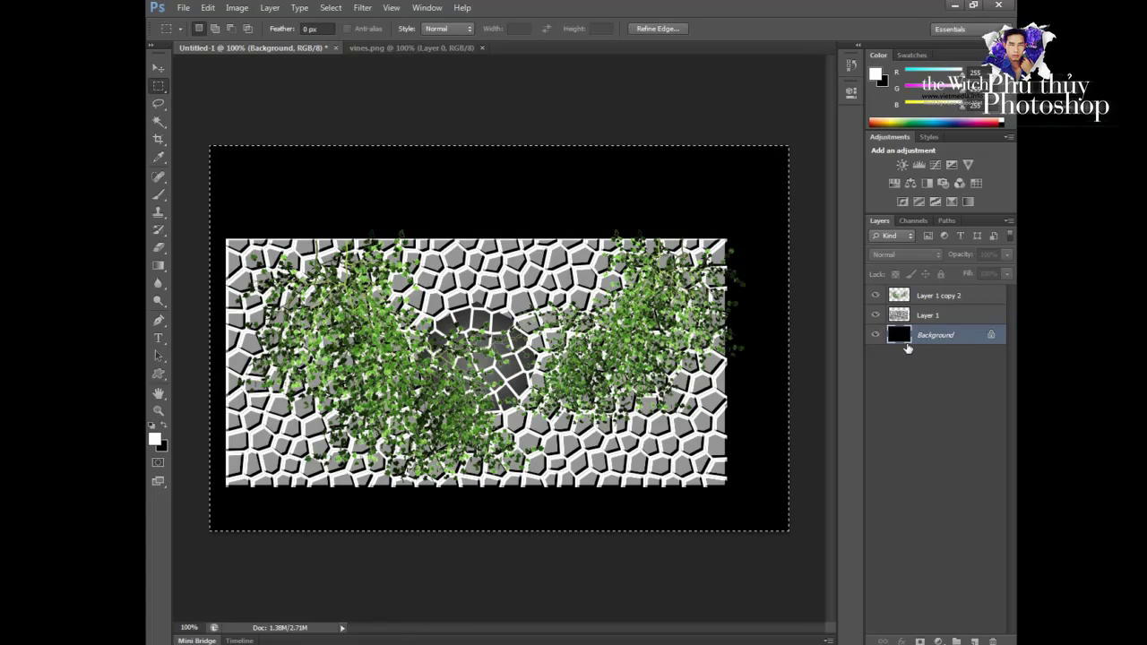
pyautogui.hotkey('alt', 'BackSpace')
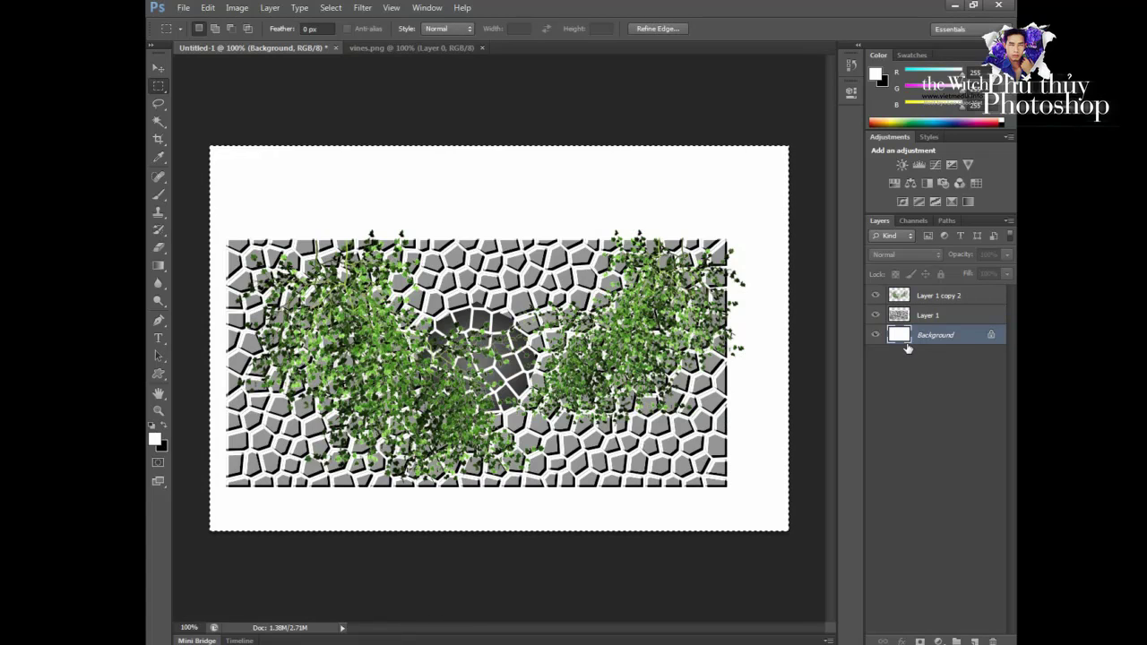
pyautogui.hotkey('ctrl', 'd')
# Merge the vine layer with the wall layer into Layer 1 copy 2, undoing an accidental flatten
pyautogui.click(912, 315)
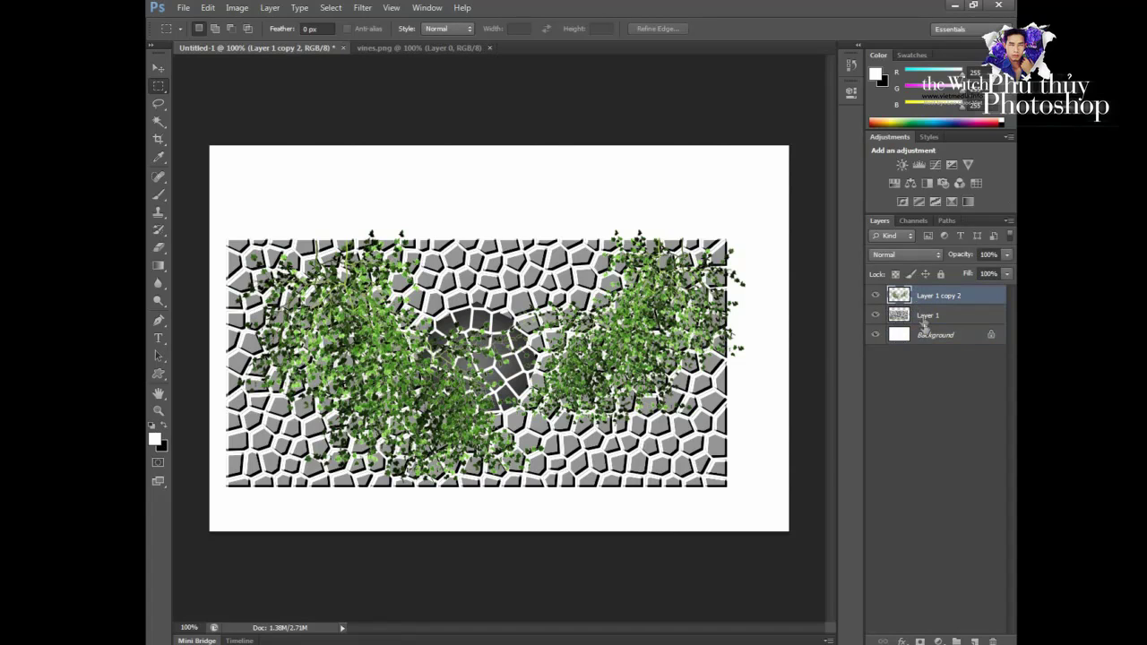
pyautogui.keyDown('shift'); pyautogui.click(914, 316); pyautogui.keyUp('shift')
pyautogui.hotkey('ctrl', 'e')
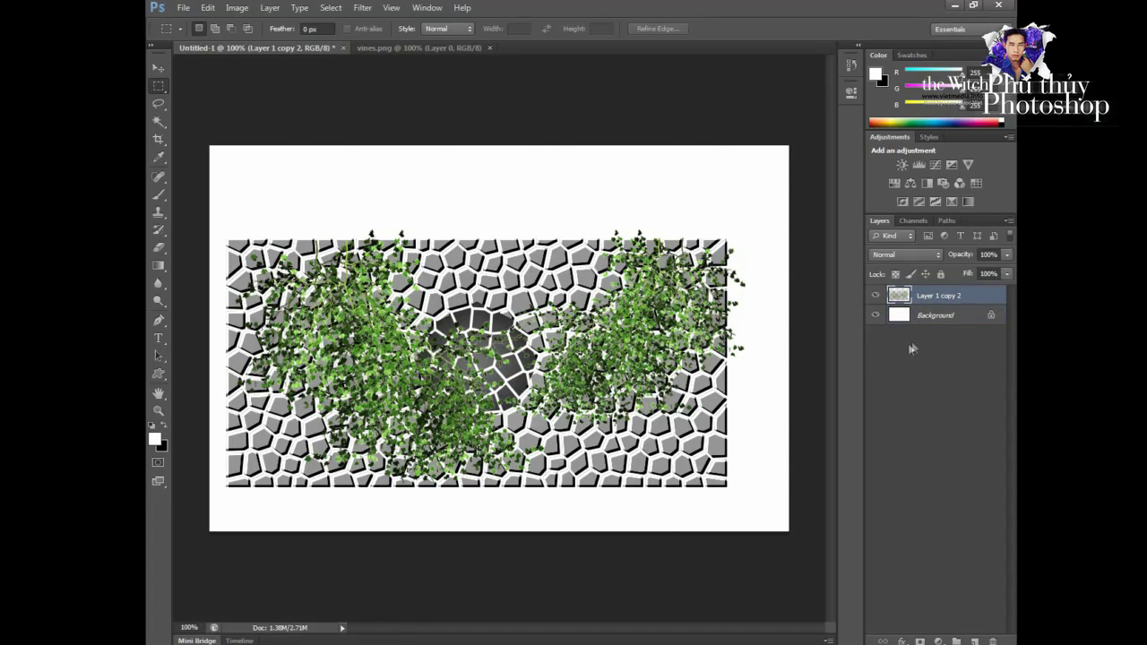
pyautogui.hotkey('ctrl', 'e')
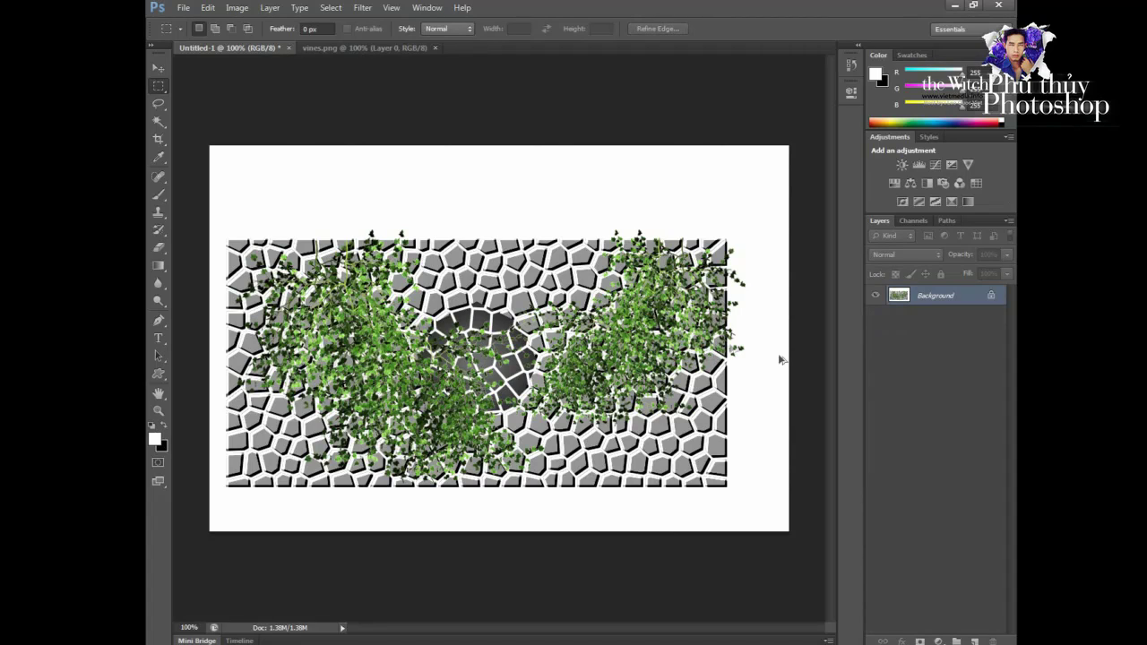
pyautogui.hotkey('ctrl', 'z')
# Distort the ivy-and-stone layer's corners so it stands tall at left and tapers toward the right
pyautogui.hotkey('ctrl', 't')
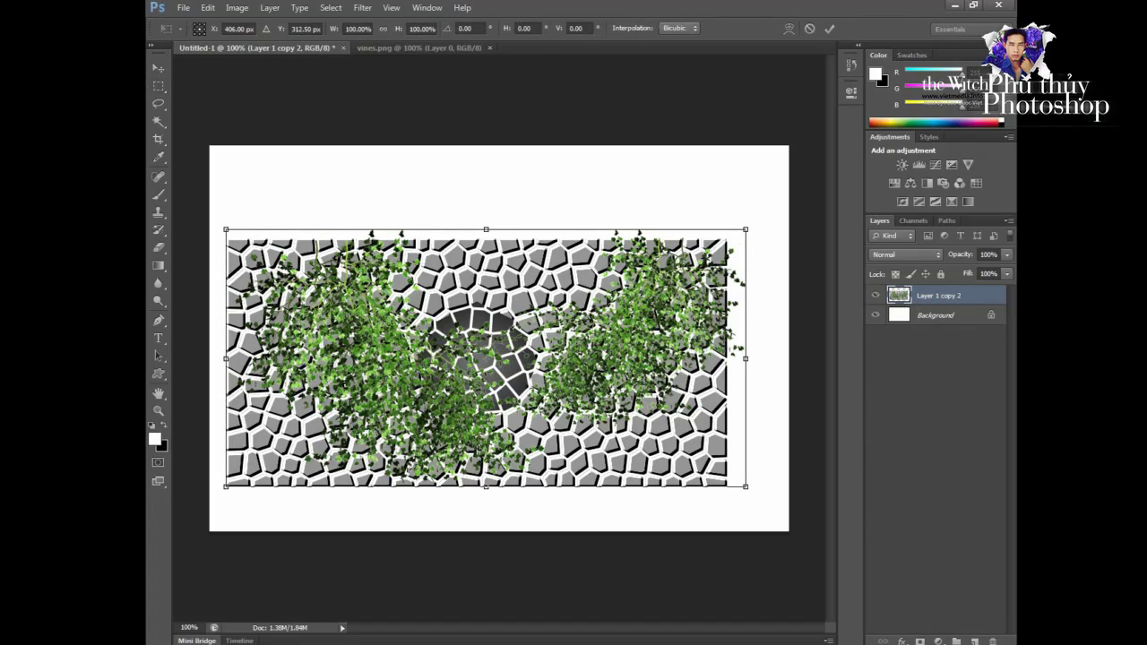
pyautogui.keyDown('ctrl'); pyautogui.moveTo(748, 233); pyautogui.dragTo(725, 311); pyautogui.keyUp('ctrl')
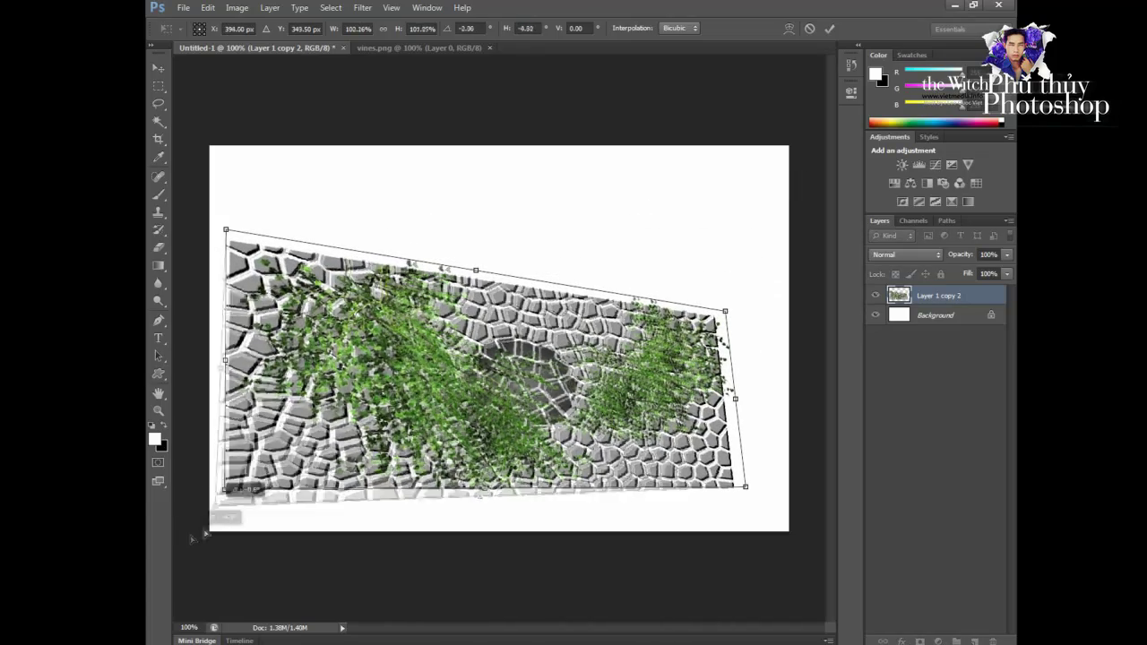
pyautogui.keyDown('ctrl'); pyautogui.moveTo(228, 490); pyautogui.dragTo(174, 561); pyautogui.keyUp('ctrl')
pyautogui.keyDown('ctrl'); pyautogui.moveTo(226, 232); pyautogui.dragTo(157, 213); pyautogui.keyUp('ctrl')
pyautogui.keyDown('ctrl'); pyautogui.moveTo(746, 487); pyautogui.dragTo(713, 463); pyautogui.keyUp('ctrl')
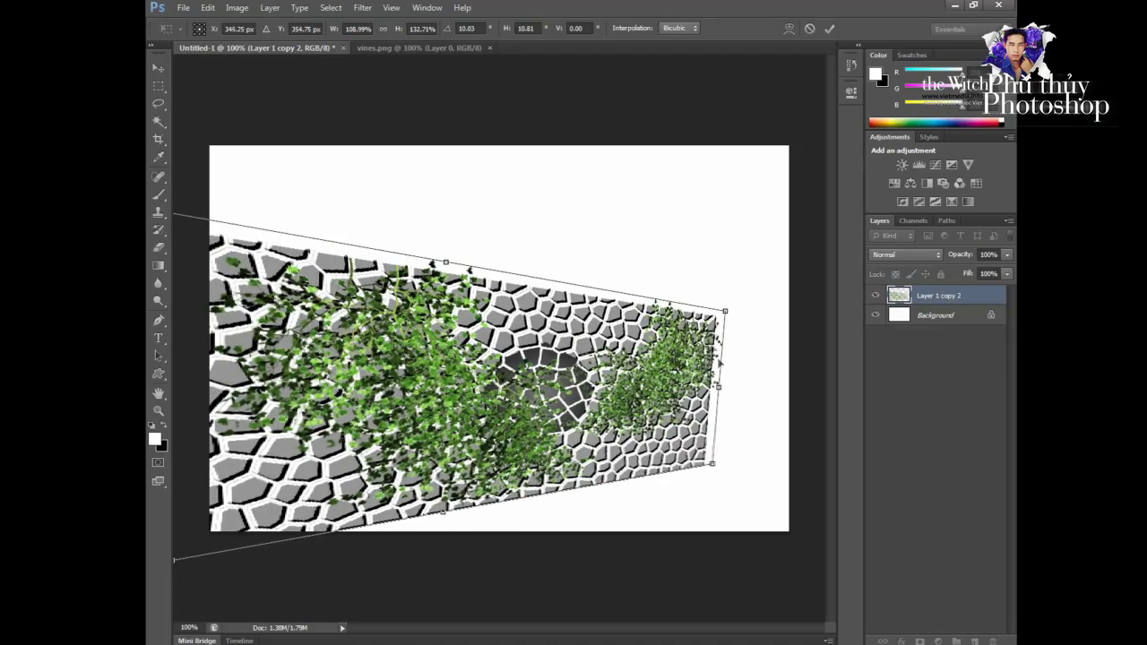
pyautogui.keyDown('ctrl'); pyautogui.moveTo(725, 311); pyautogui.dragTo(724, 286); pyautogui.keyUp('ctrl')
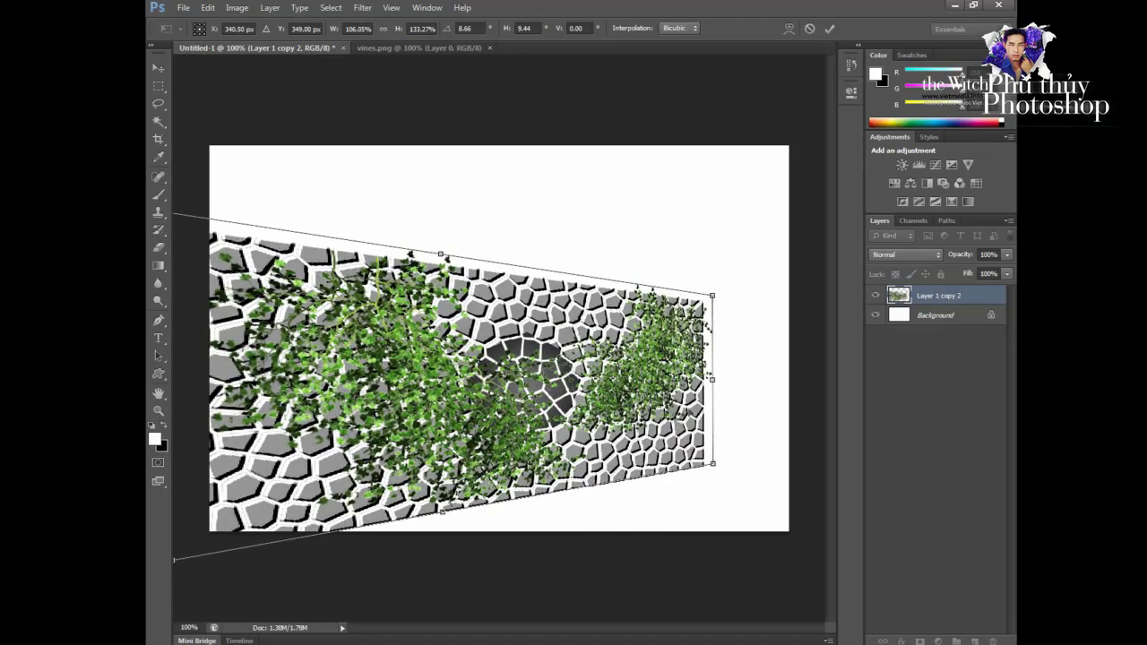
pyautogui.moveTo(647, 443); pyautogui.dragTo(655, 441)
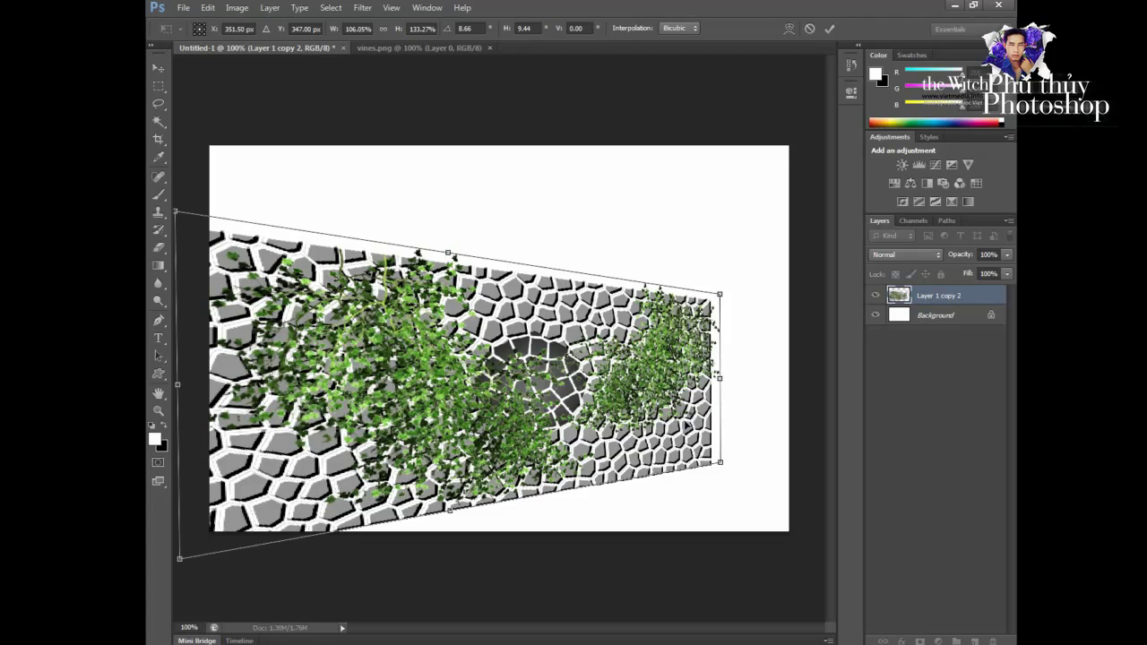
pyautogui.click(159, 86)
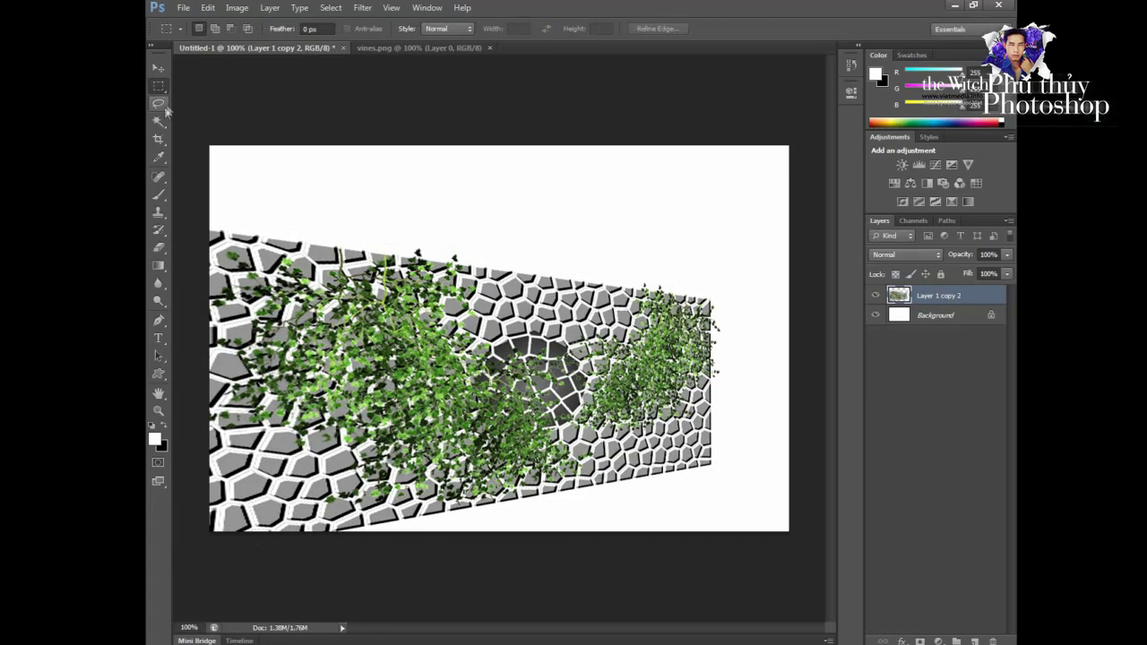
pyautogui.click(159, 68)
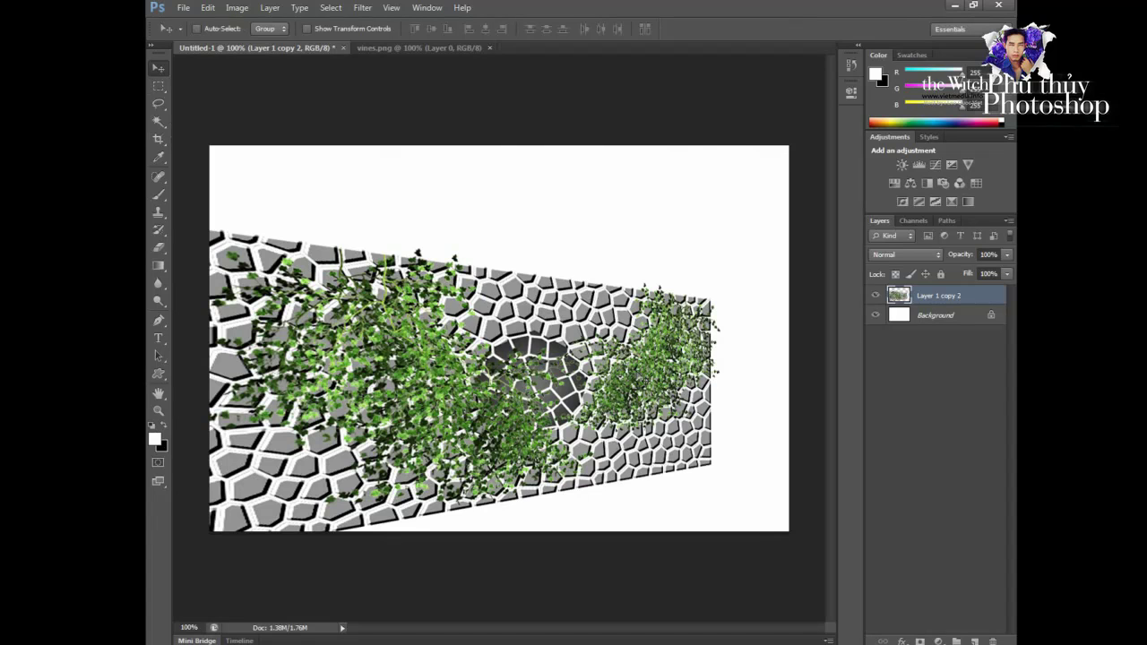
# Open the cherry blossom tree image and paste it into the Untitled-1 composition
pyautogui.hotkey('ctrl', 'o')
pyautogui.moveTo(763, 247); pyautogui.dragTo(754, 391)
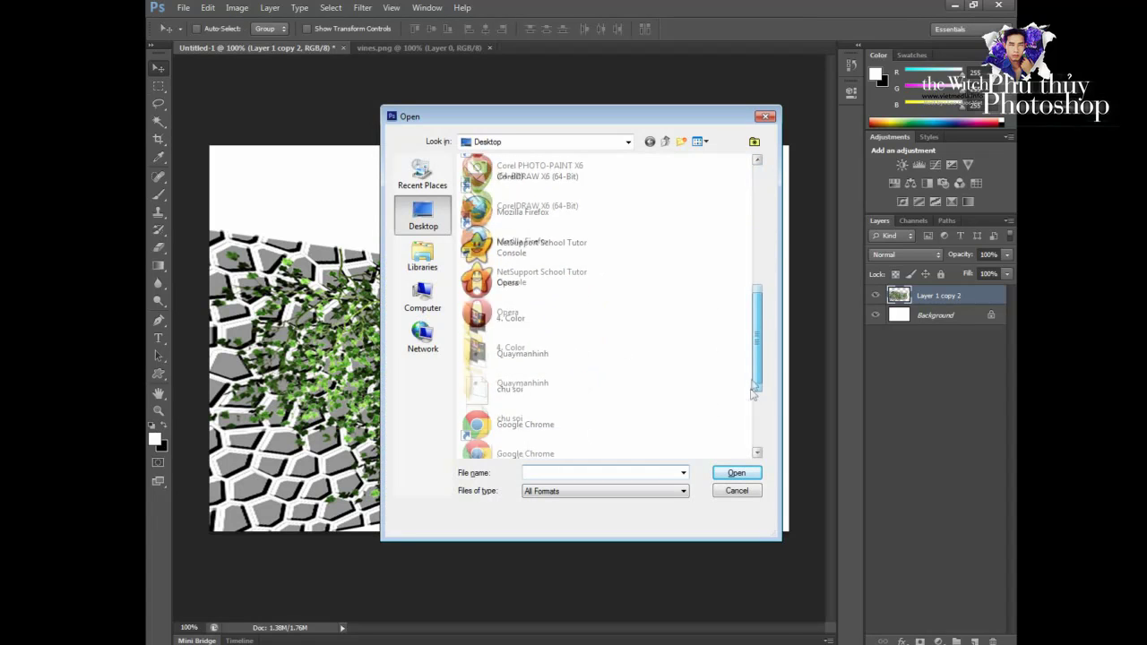
pyautogui.doubleClick(537, 402)
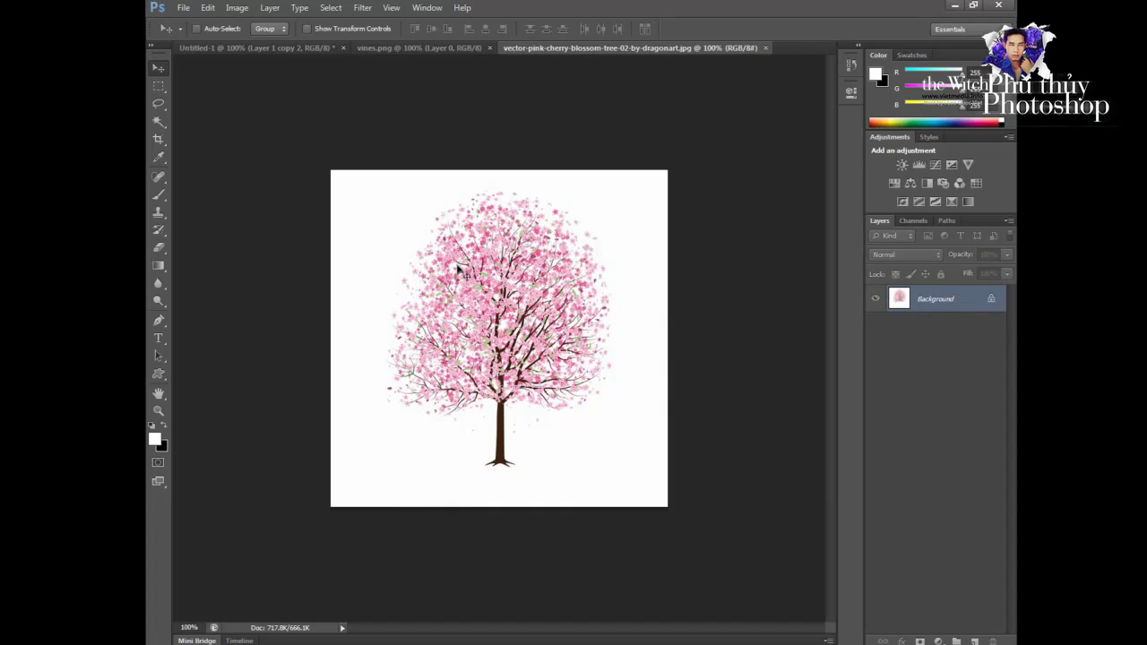
pyautogui.click(266, 47)
pyautogui.hotkey('ctrl', 'v')
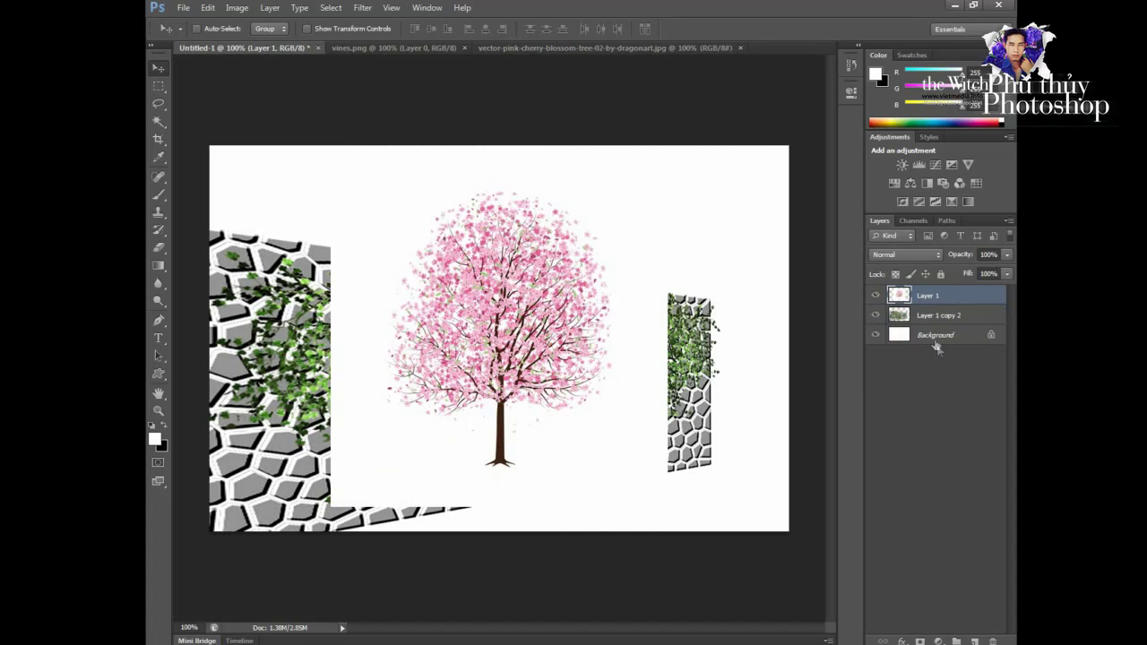
# Stack the wall above the tree, raise the tree behind it, and duplicate the tree
pyautogui.moveTo(937, 315); pyautogui.dragTo(926, 323)
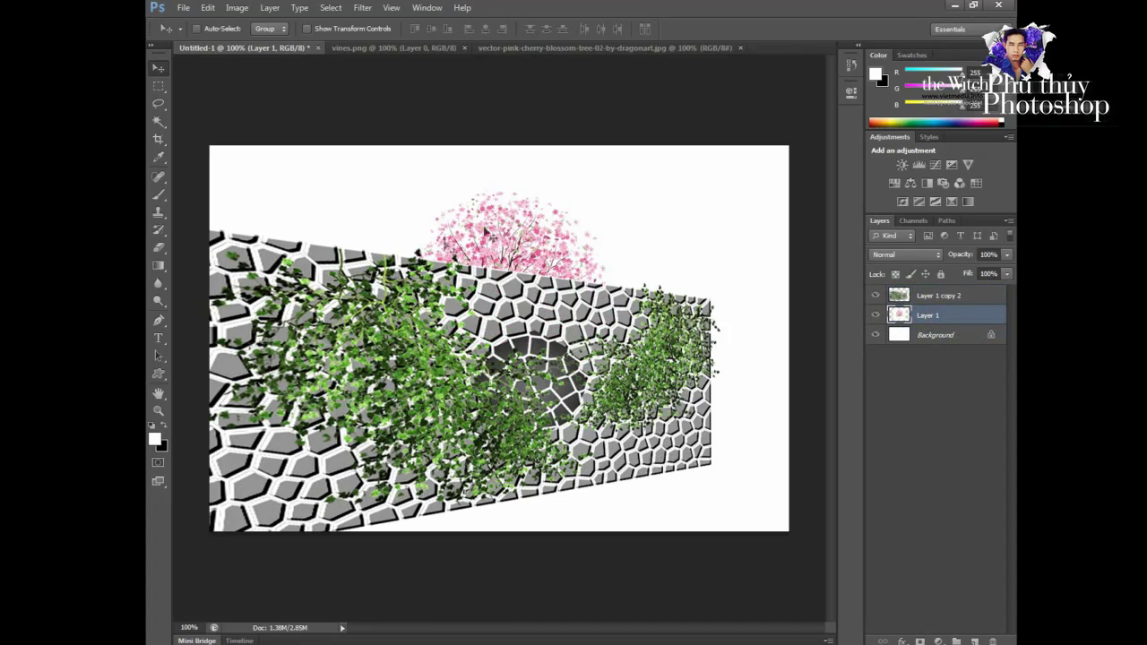
pyautogui.moveTo(515, 240)
pyautogui.mouseDown()
pyautogui.moveTo(560, 188)
pyautogui.moveTo(618, 186)
pyautogui.moveTo(607, 217)
pyautogui.moveTo(452, 224)
pyautogui.mouseUp()
pyautogui.hotkey('ctrl', 'j')
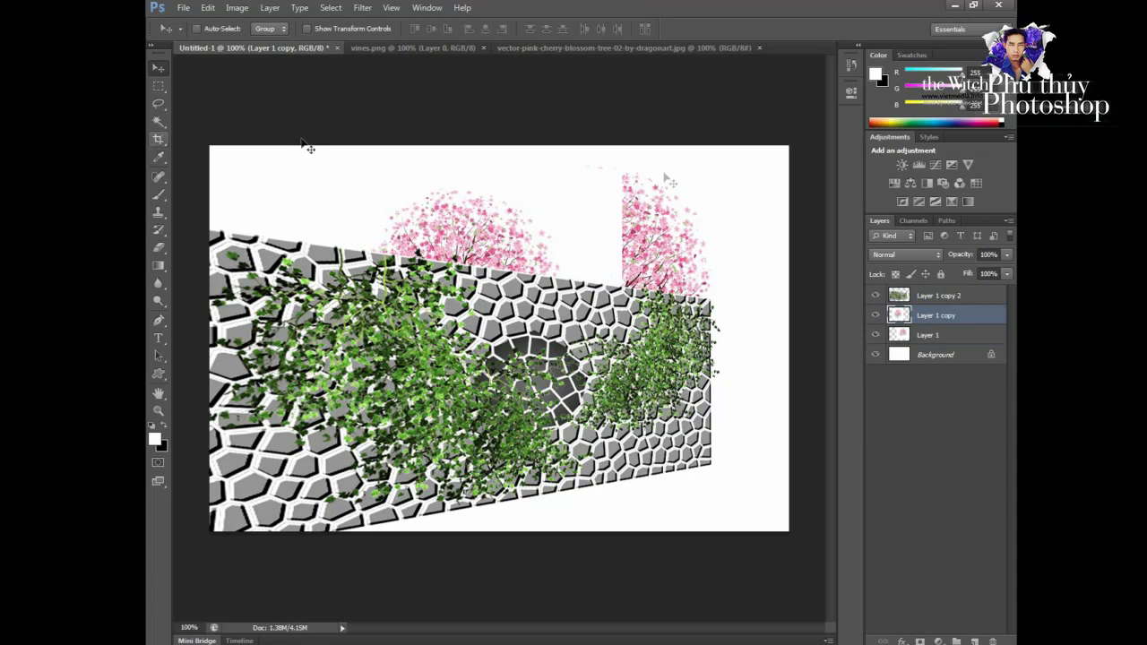
# Set both cherry tree layers to Multiply blending
pyautogui.click(928, 255)
pyautogui.click(881, 312)
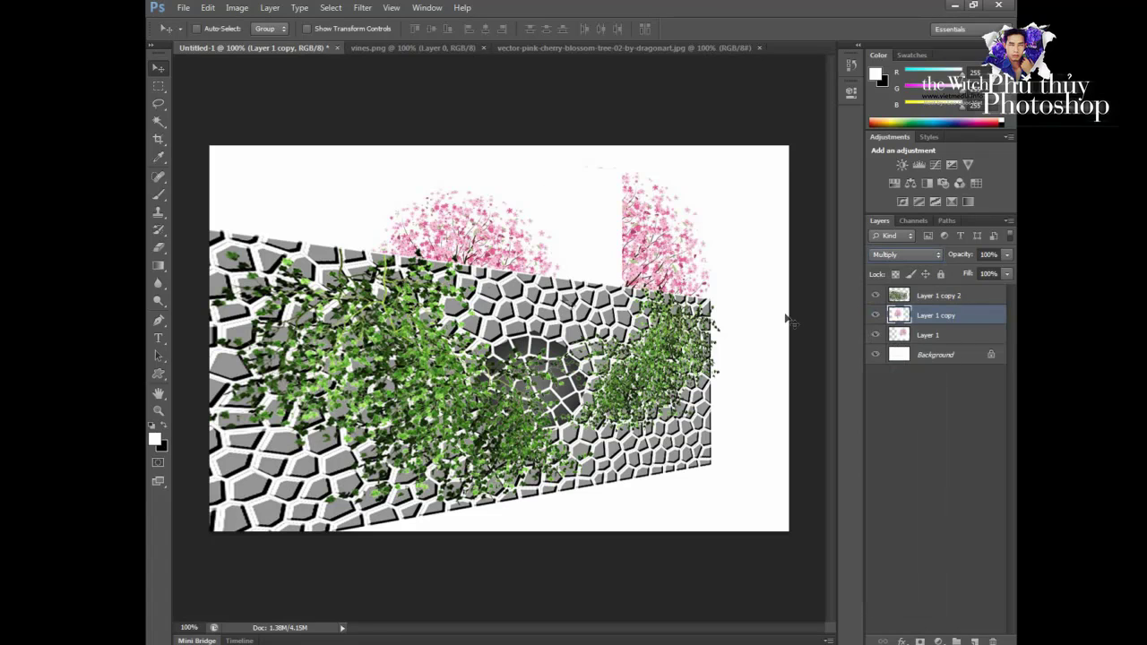
pyautogui.moveTo(486, 243)
pyautogui.mouseDown()
pyautogui.moveTo(467, 254)
pyautogui.moveTo(488, 247)
pyautogui.mouseUp()
pyautogui.click(911, 334)
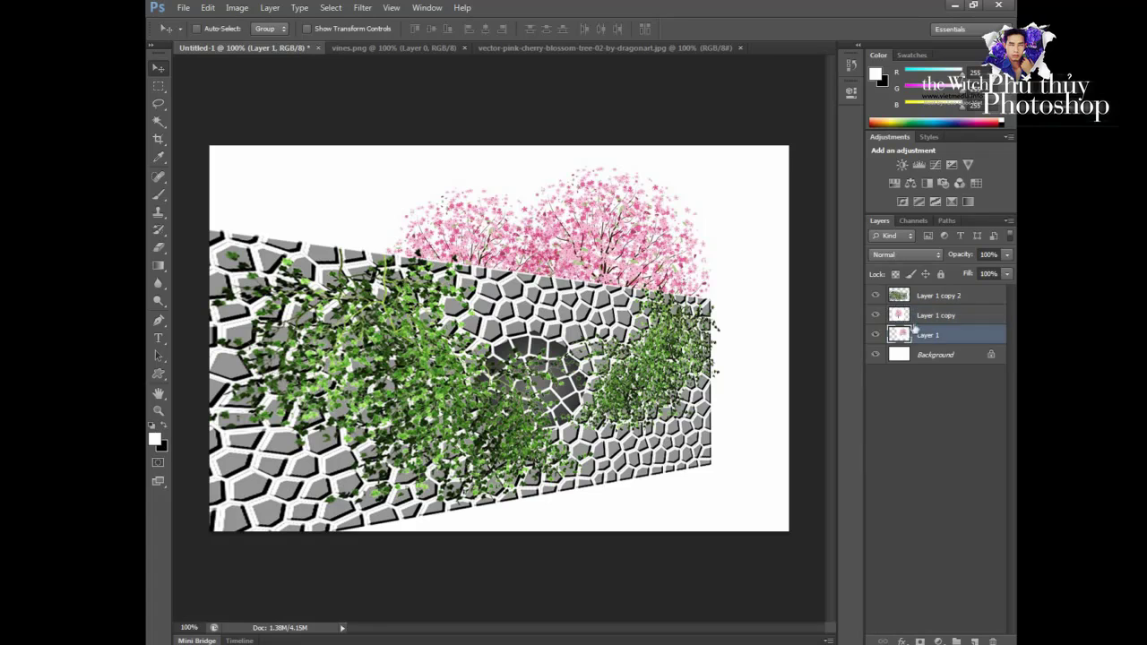
pyautogui.click(905, 254)
pyautogui.click(881, 312)
# Drag a third tree copy to the wall's top-left and widen it
pyautogui.click(939, 319)
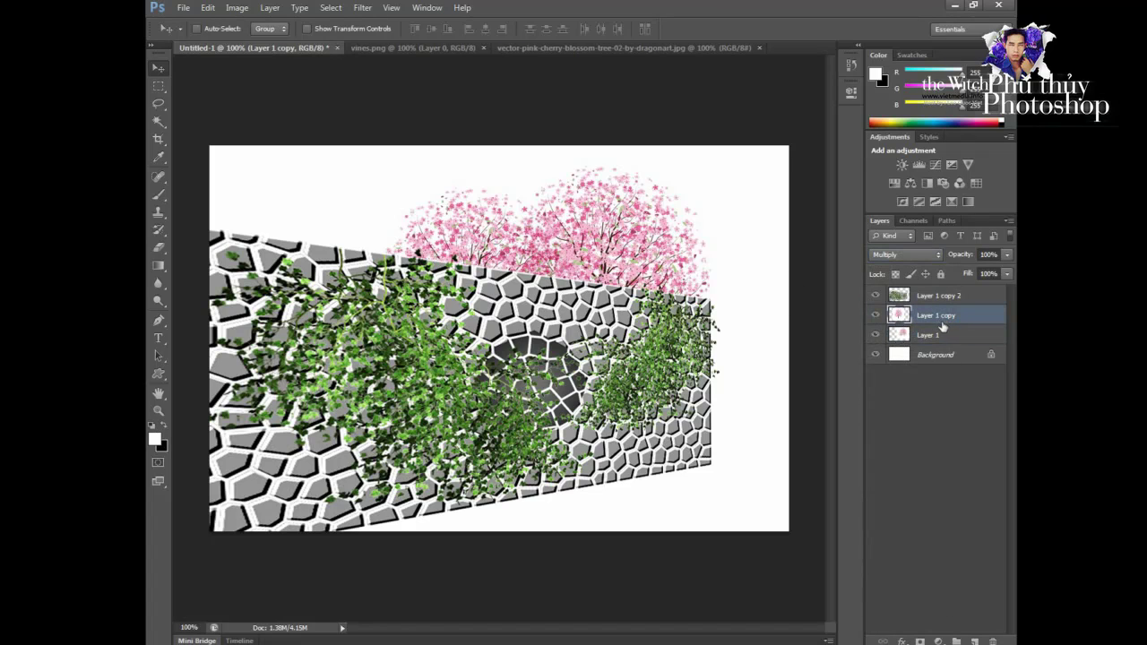
pyautogui.moveTo(560, 241)
pyautogui.mouseDown()
pyautogui.moveTo(278, 191)
pyautogui.moveTo(288, 179)
pyautogui.moveTo(289, 190)
pyautogui.mouseUp()
pyautogui.hotkey('ctrl', 't')
pyautogui.moveTo(436, 109)
pyautogui.mouseDown()
pyautogui.moveTo(483, 110)
pyautogui.moveTo(502, 94)
pyautogui.mouseUp()
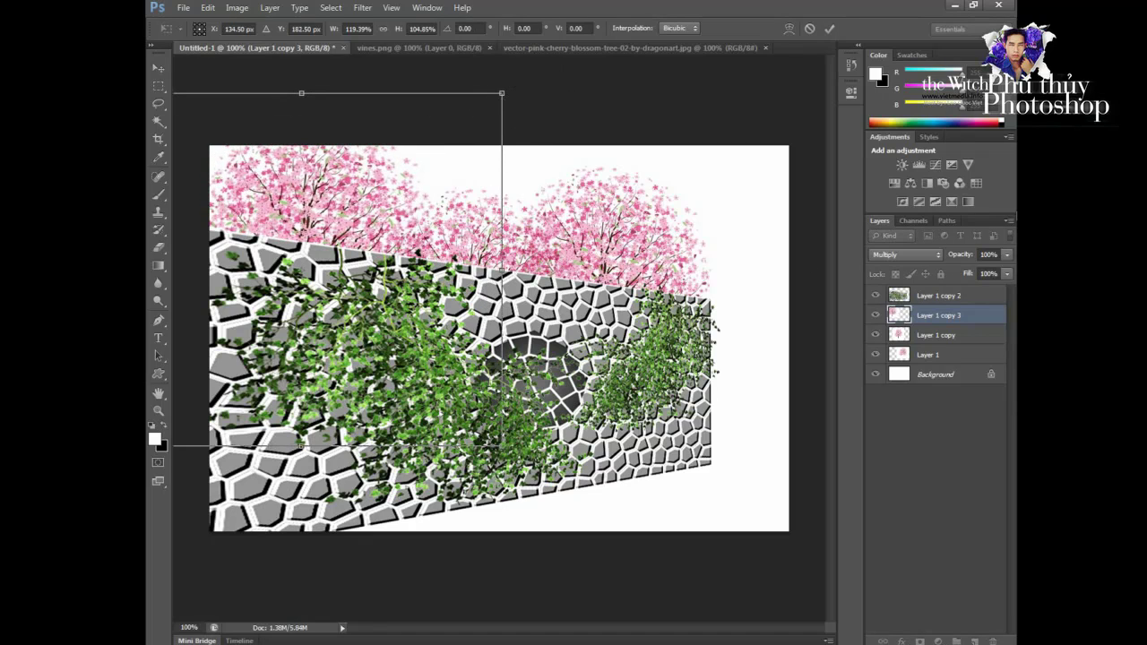
pyautogui.press('Return')
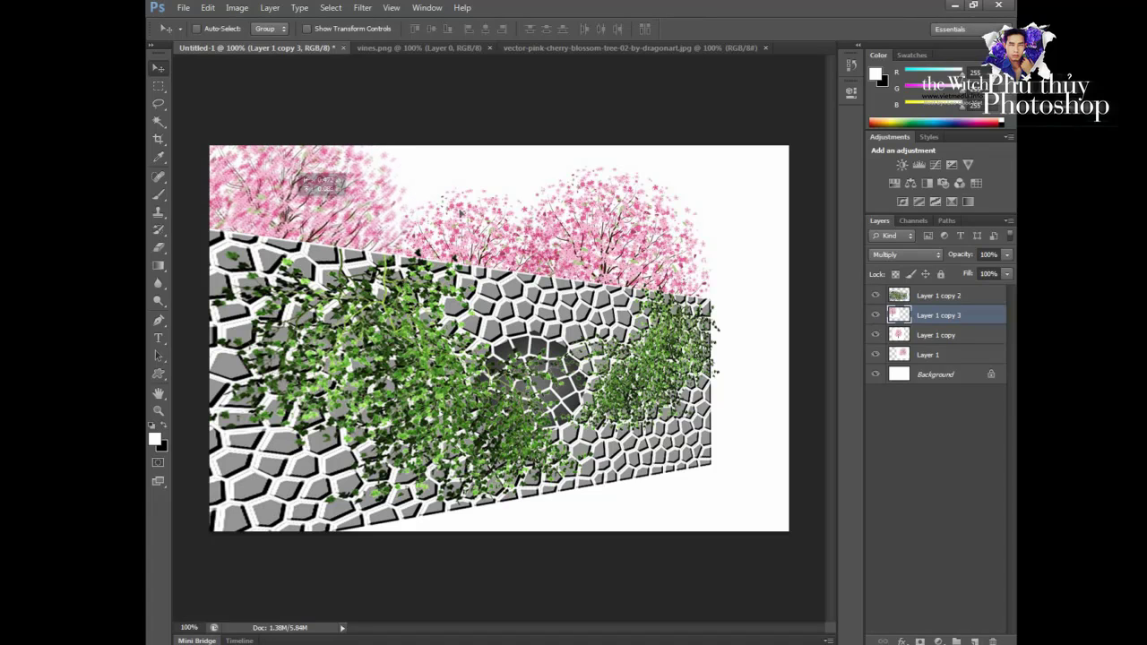
# Shrink the original cherry tree, Layer 1, to about 88% and nudge it into place
pyautogui.click(930, 359)
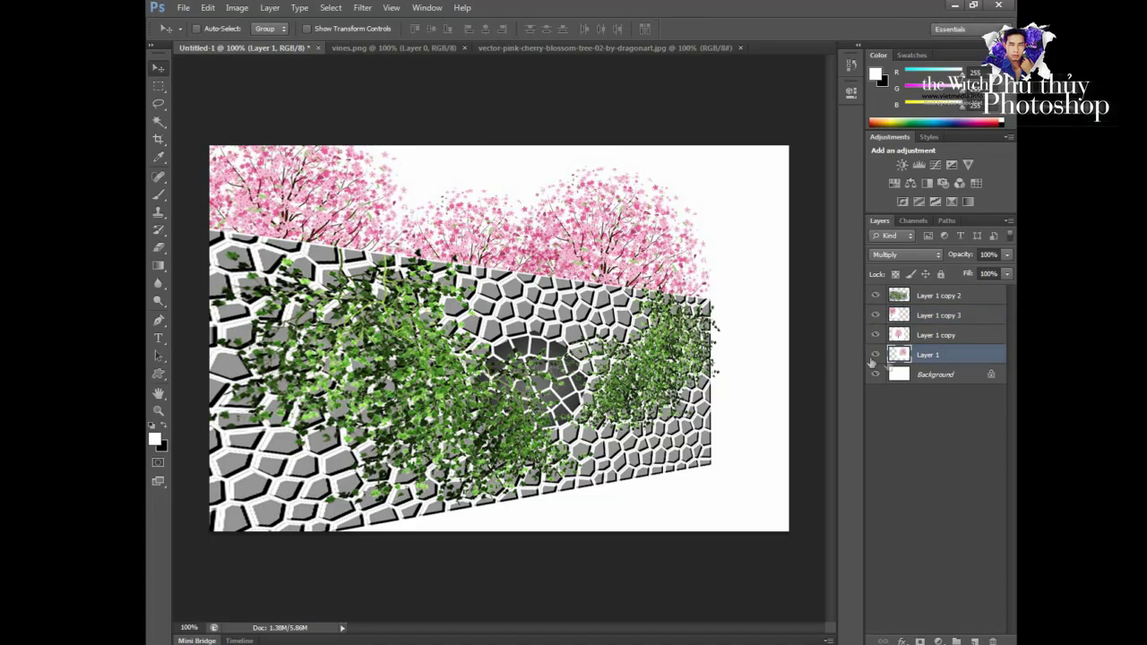
pyautogui.hotkey('ctrl', 't')
pyautogui.moveTo(764, 150); pyautogui.dragTo(728, 188)
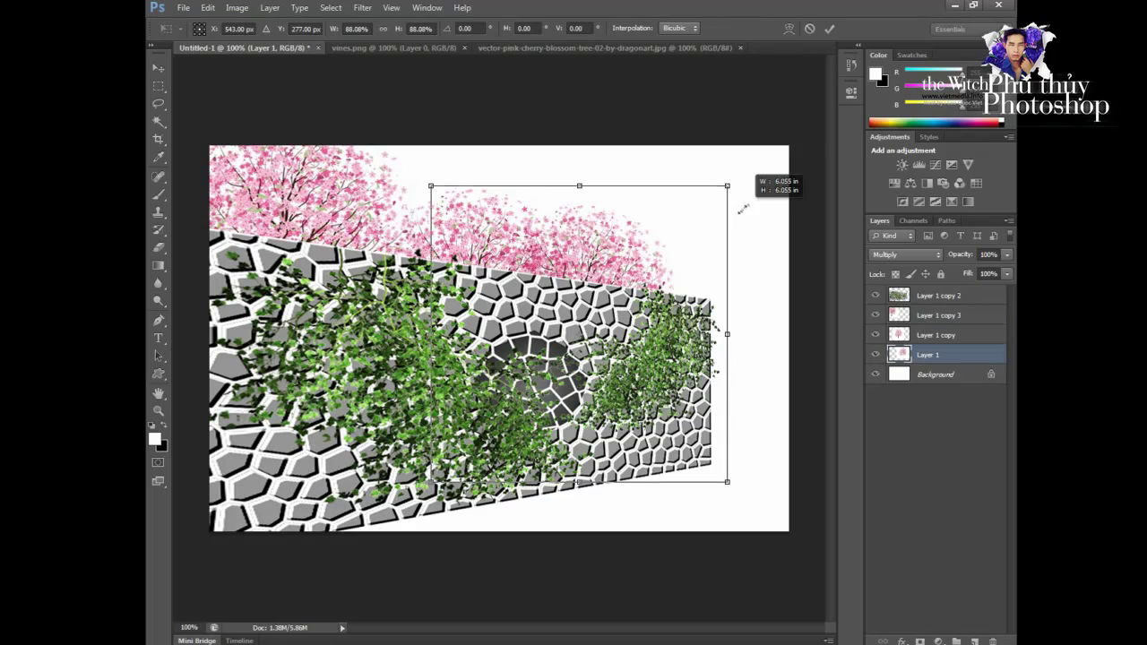
pyautogui.moveTo(617, 255); pyautogui.dragTo(651, 254)
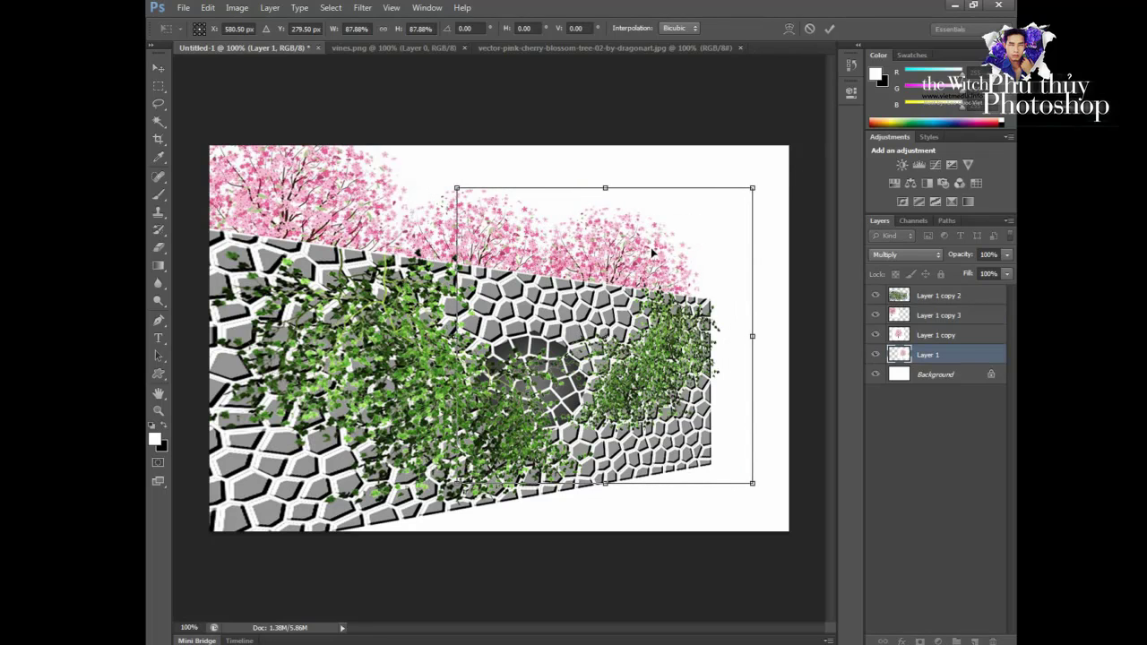
pyautogui.press('Return')
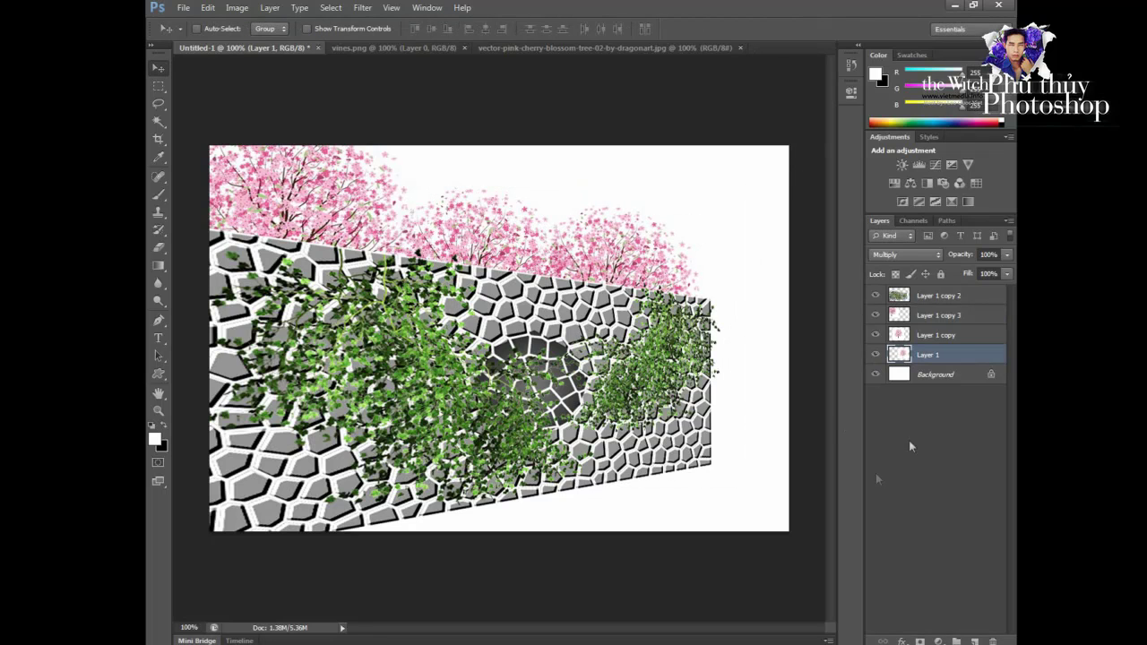
pyautogui.click(920, 335)
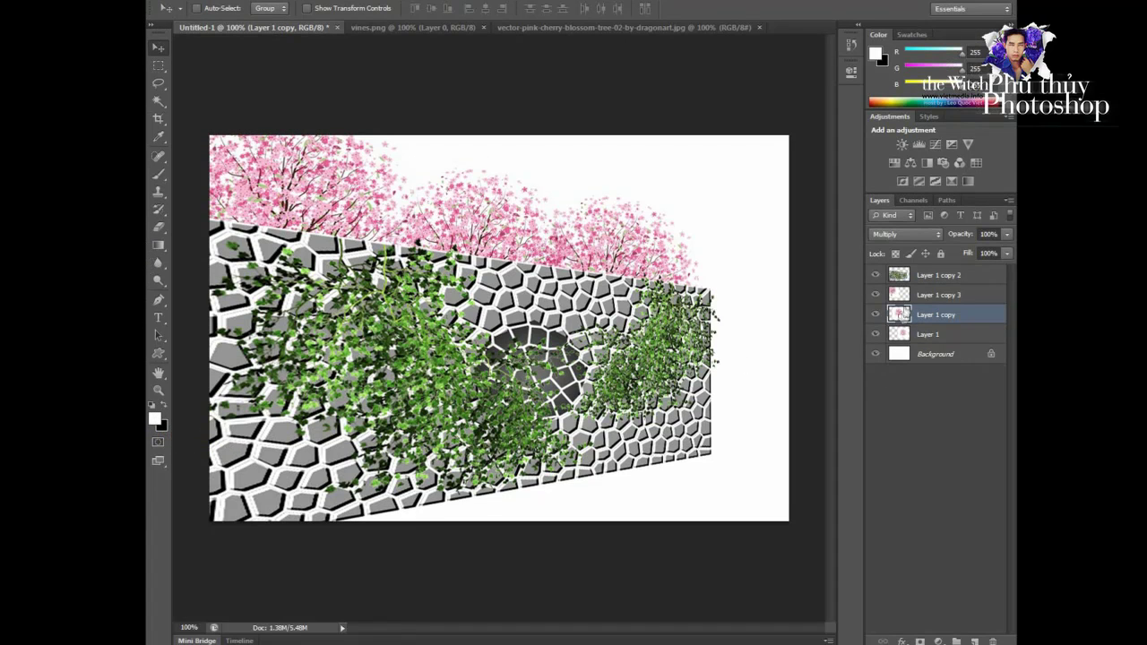
# Duplicate the vine-covered wall, mirror it horizontally, and shrink the copy
pyautogui.click(915, 280)
pyautogui.hotkey('ctrl', 'j')
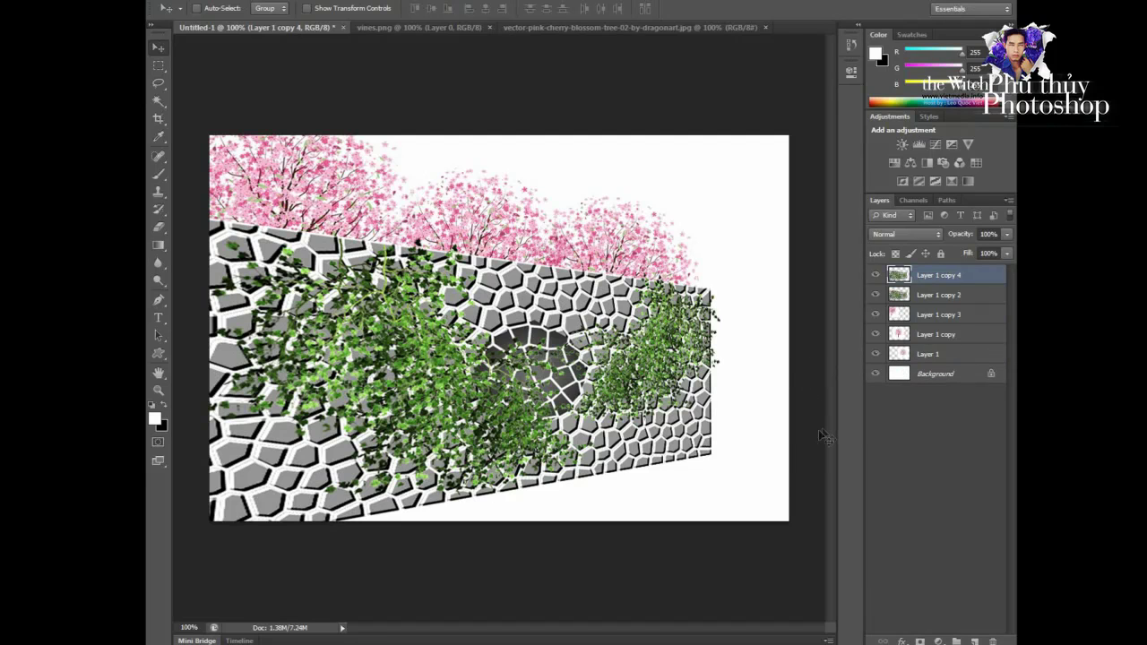
pyautogui.hotkey('ctrl', 't')
pyautogui.rightClick(606, 382)
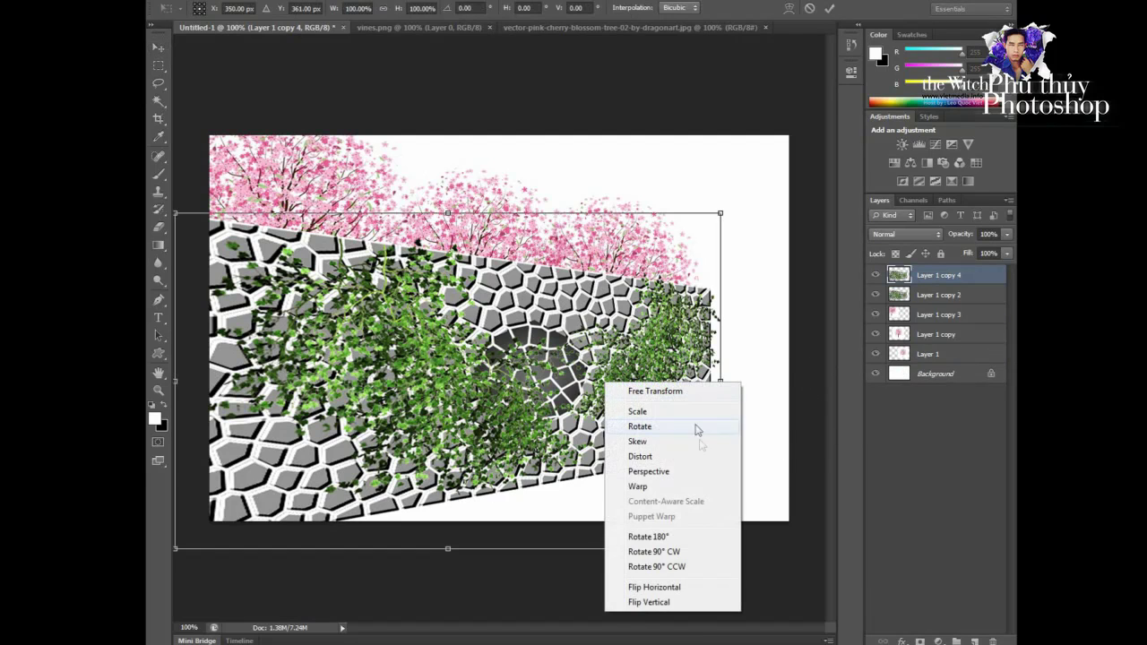
pyautogui.click(657, 587)
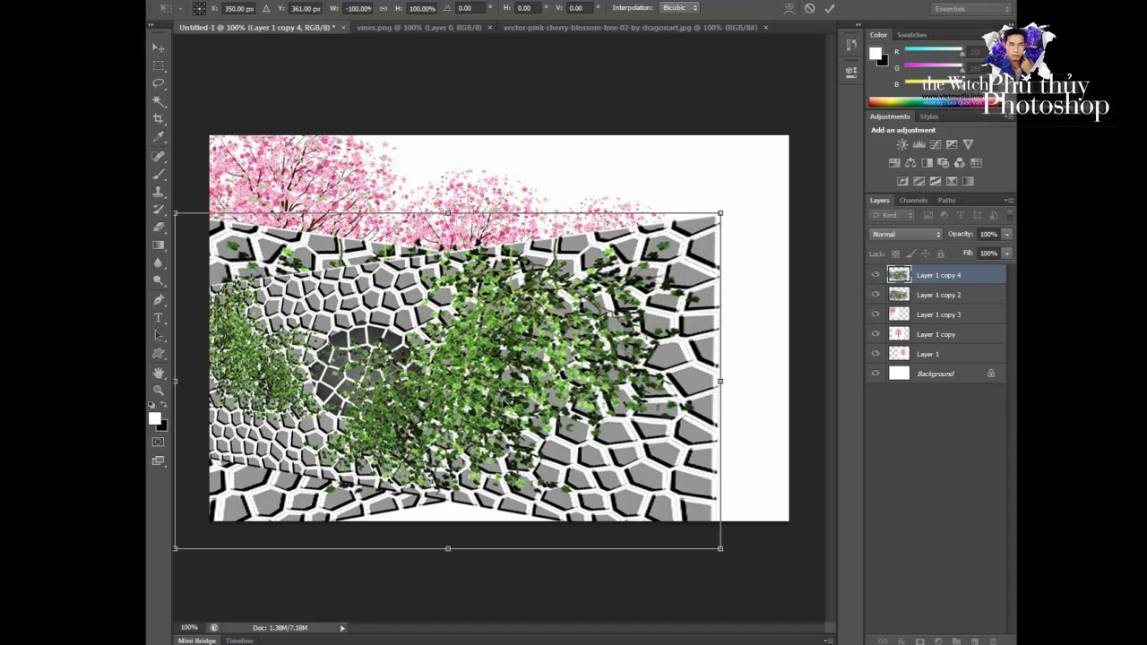
pyautogui.rightClick(501, 400)
pyautogui.click(554, 606)
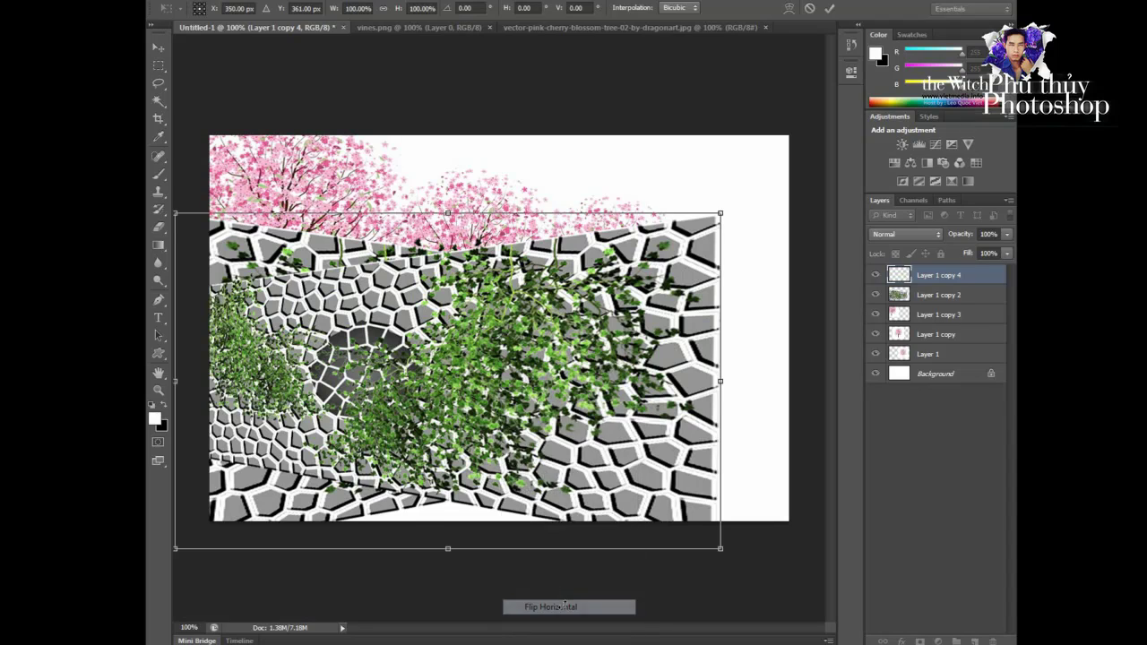
pyautogui.moveTo(448, 405); pyautogui.dragTo(595, 450)
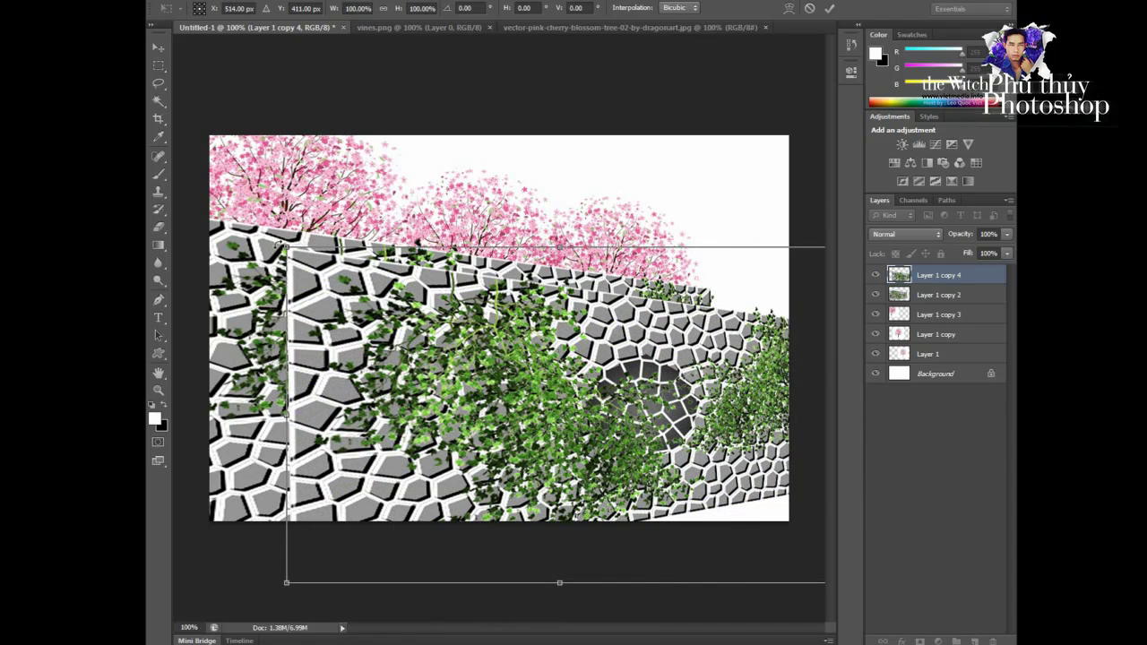
pyautogui.rightClick(333, 339)
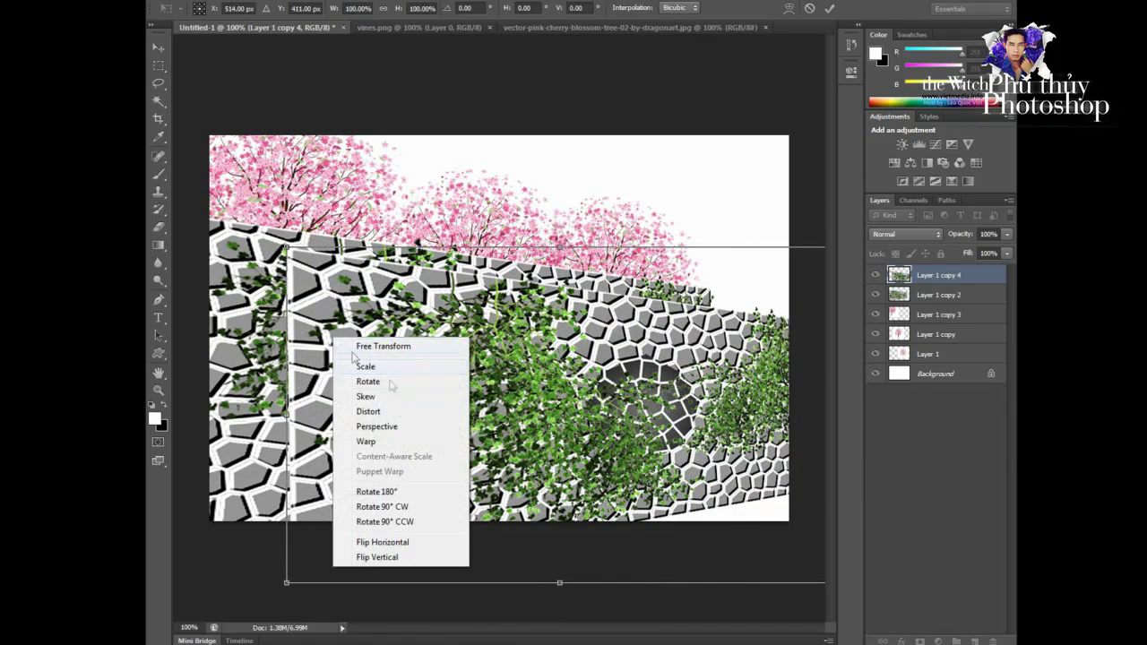
pyautogui.click(399, 544)
pyautogui.moveTo(286, 248); pyautogui.dragTo(556, 437)
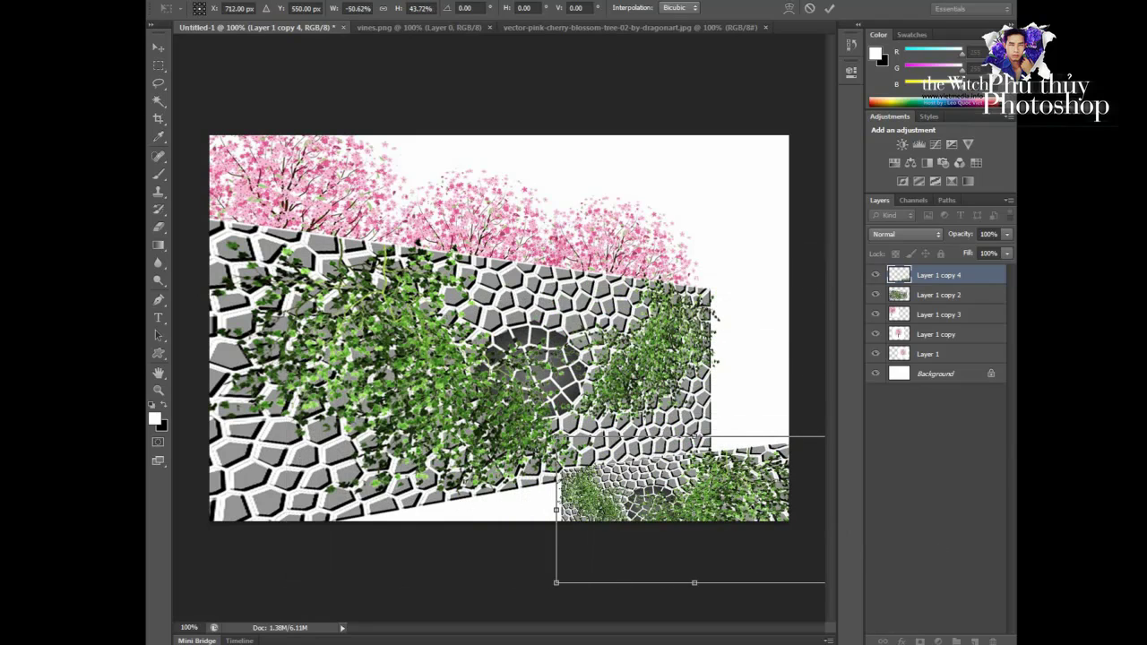
# Place the small wall copy at the canvas's right edge, then duplicate cherry tree Layer 1 copy 3
pyautogui.moveTo(691, 562); pyautogui.dragTo(908, 320)
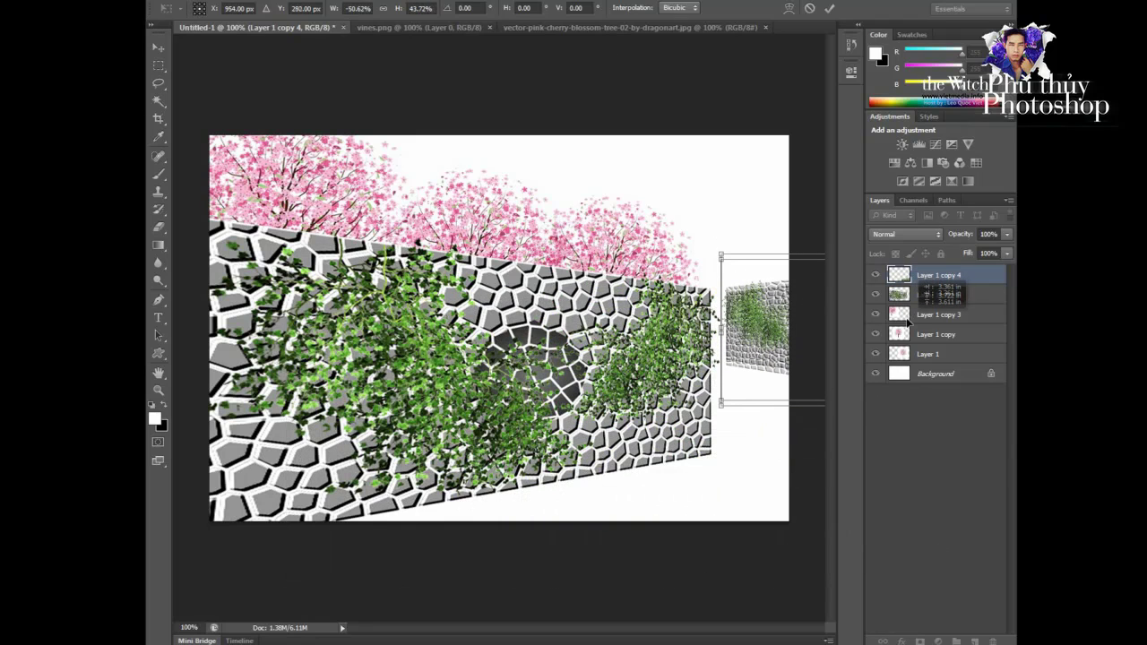
pyautogui.moveTo(908, 320); pyautogui.dragTo(908, 334)
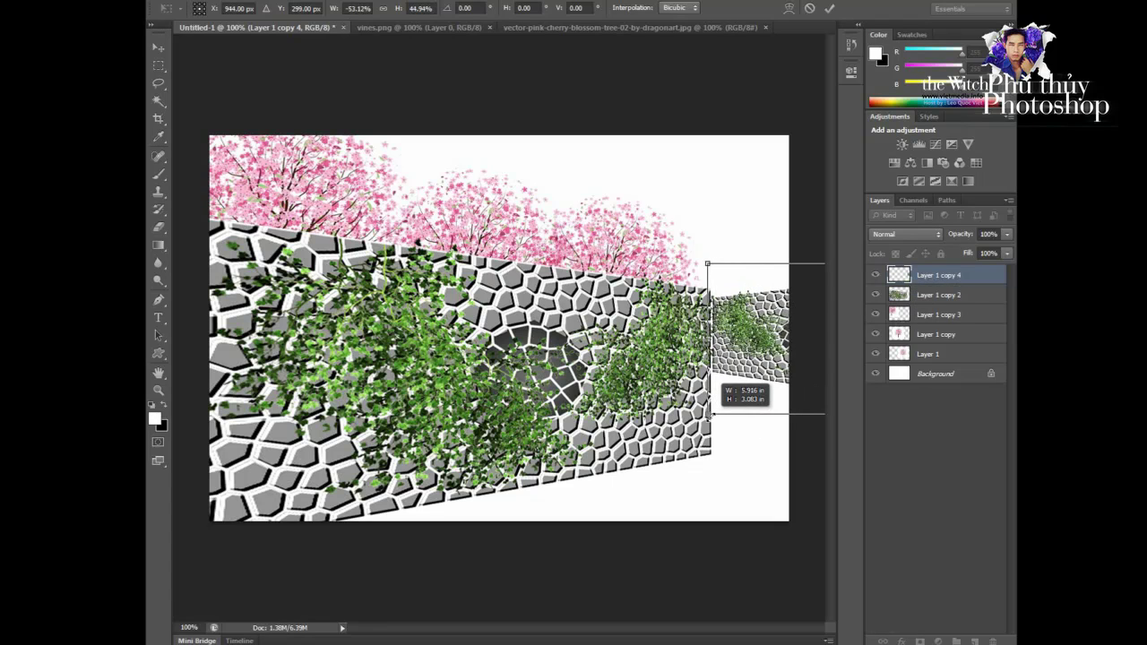
pyautogui.moveTo(722, 411); pyautogui.dragTo(785, 393)
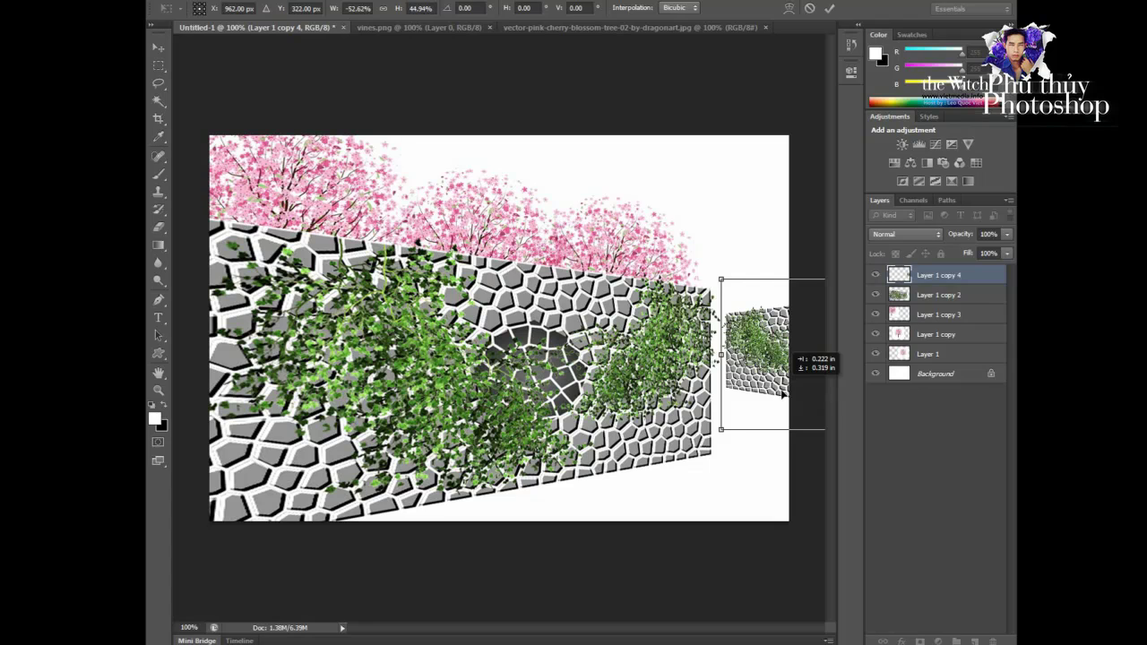
pyautogui.press('Return')
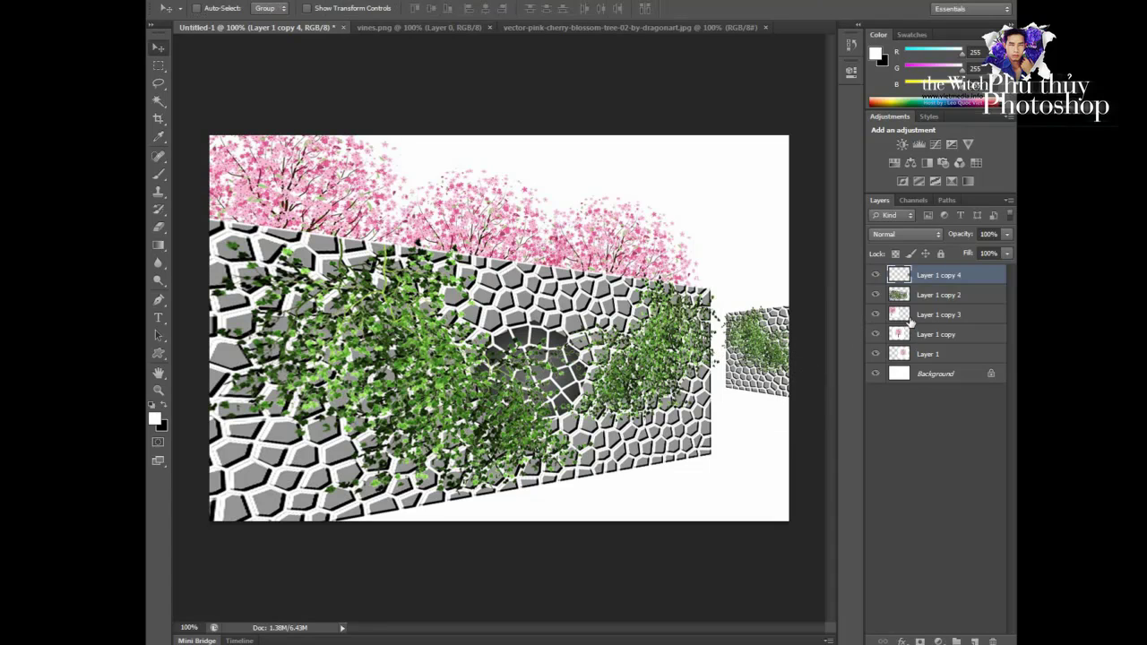
pyautogui.click(909, 321)
pyautogui.moveTo(769, 358); pyautogui.dragTo(883, 299)
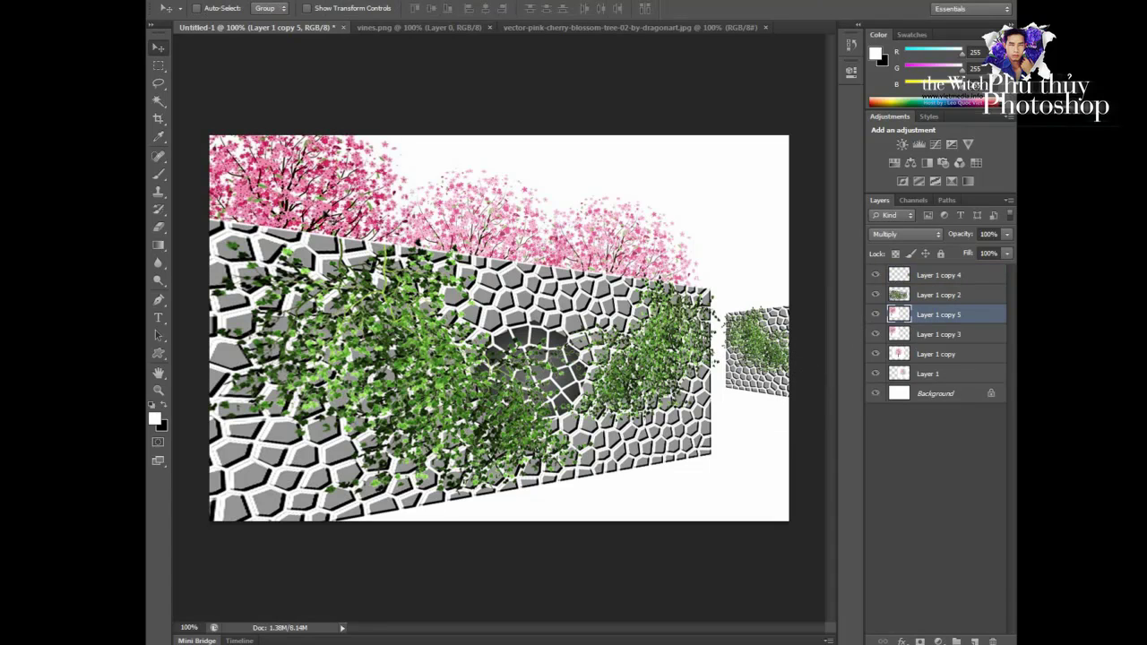
# Shrink the tree copy to about 37% and move it to the canvas's right edge
pyautogui.hotkey('ctrl', 't')
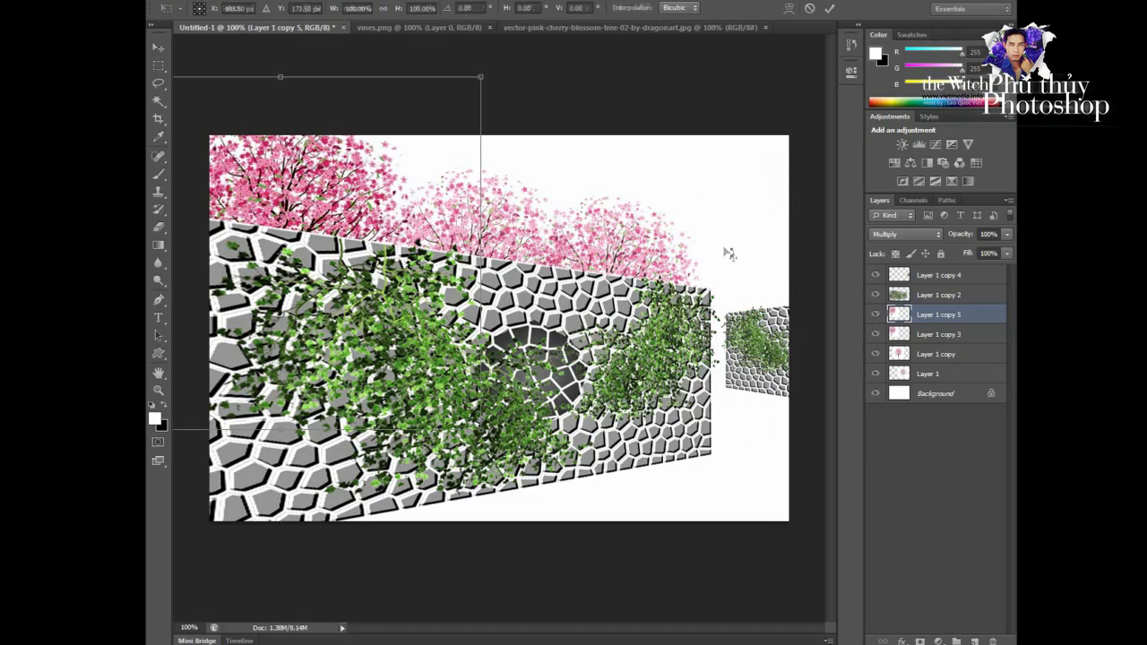
pyautogui.moveTo(421, 215); pyautogui.dragTo(682, 255)
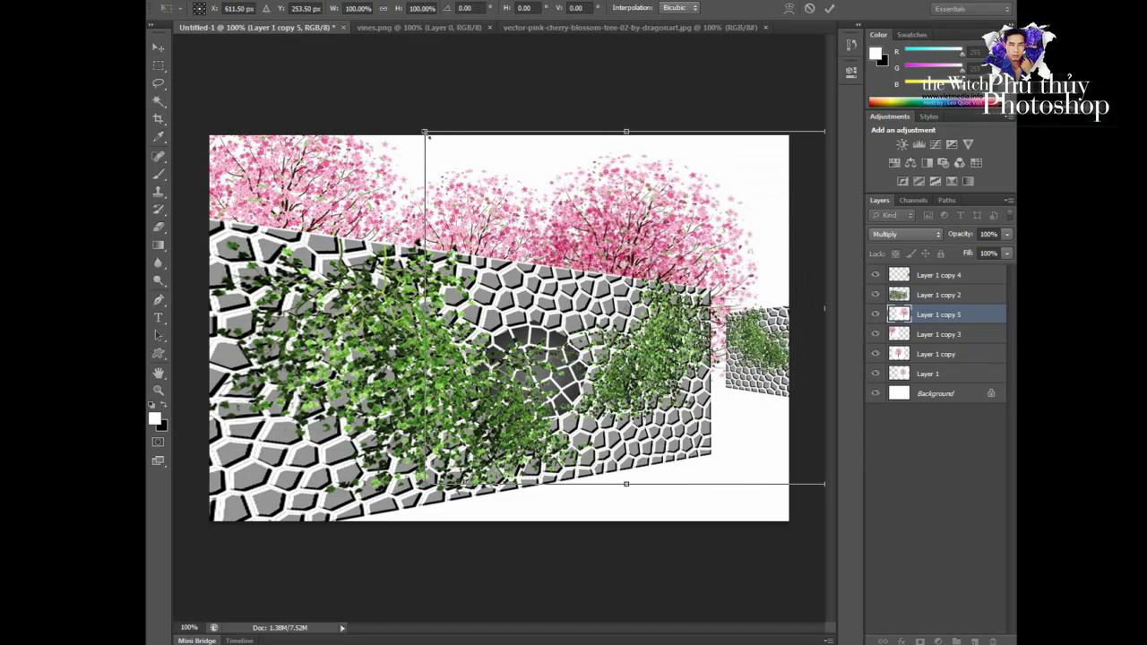
pyautogui.moveTo(426, 134); pyautogui.dragTo(672, 345)
pyautogui.moveTo(762, 406)
pyautogui.mouseDown()
pyautogui.moveTo(770, 282)
pyautogui.moveTo(762, 331)
pyautogui.moveTo(767, 318)
pyautogui.mouseUp()
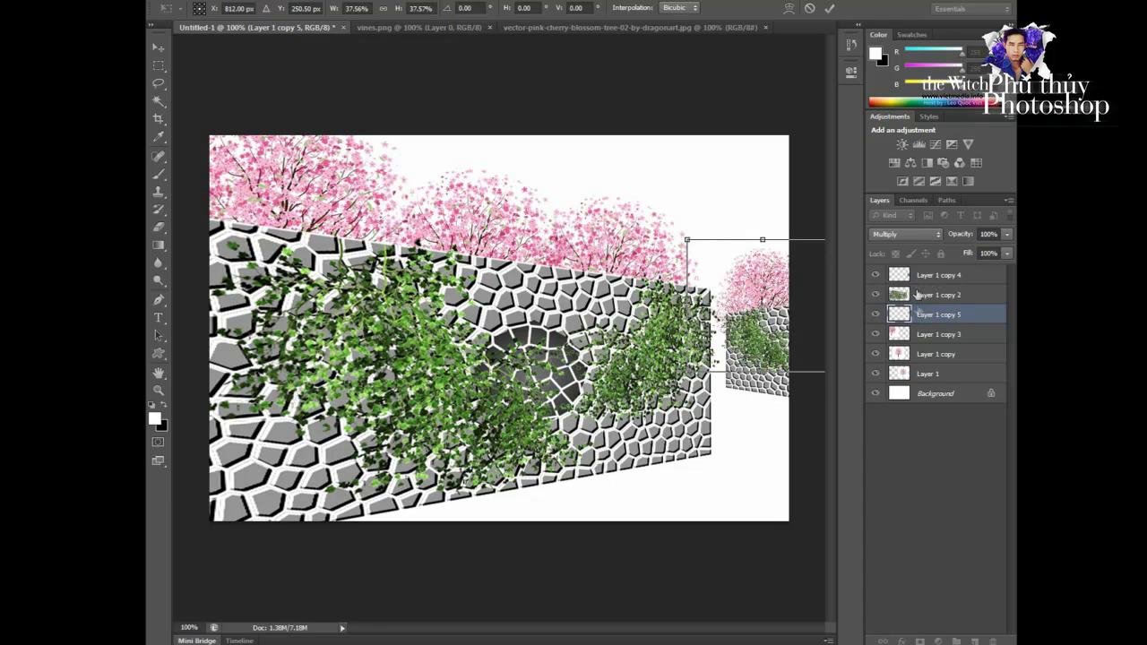
pyautogui.press('v')
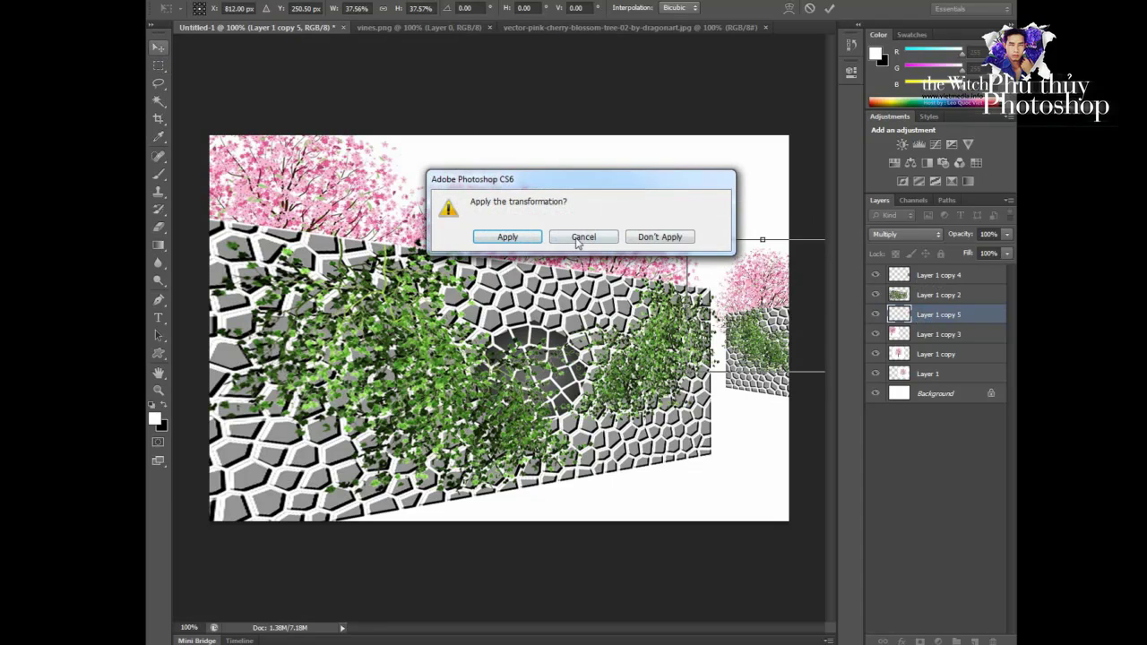
pyautogui.click(580, 238)
pyautogui.press('Return')
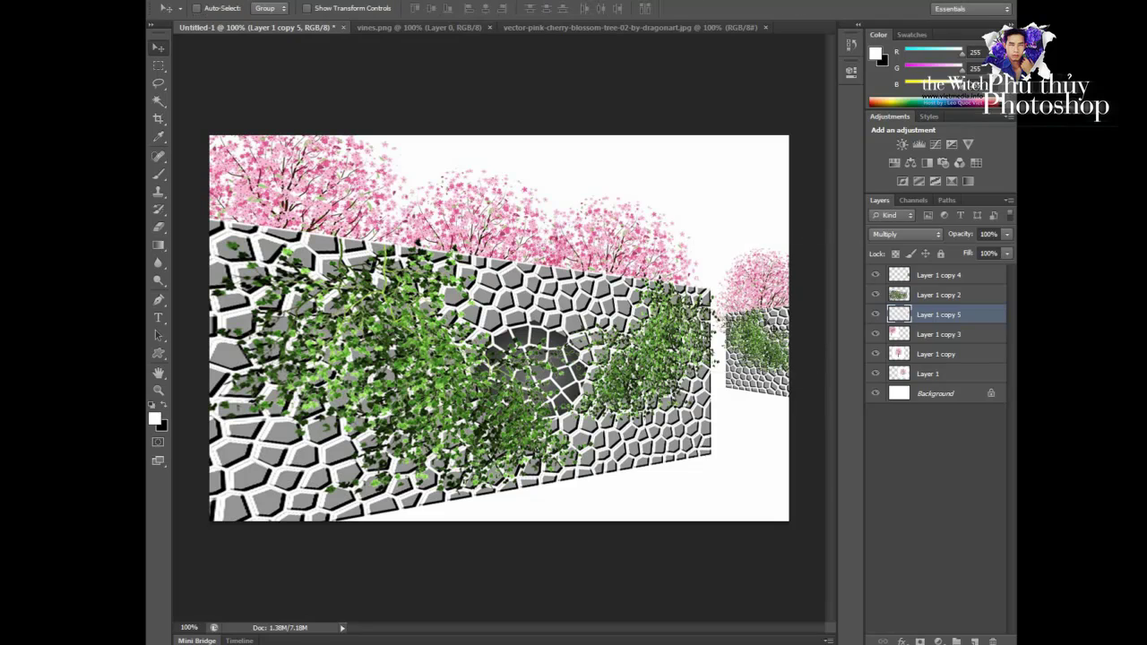
# Stack the small tree above the distant wall and shrink it slightly more
pyautogui.moveTo(911, 316)
pyautogui.mouseDown()
pyautogui.moveTo(914, 269)
pyautogui.moveTo(914, 309)
pyautogui.mouseUp()
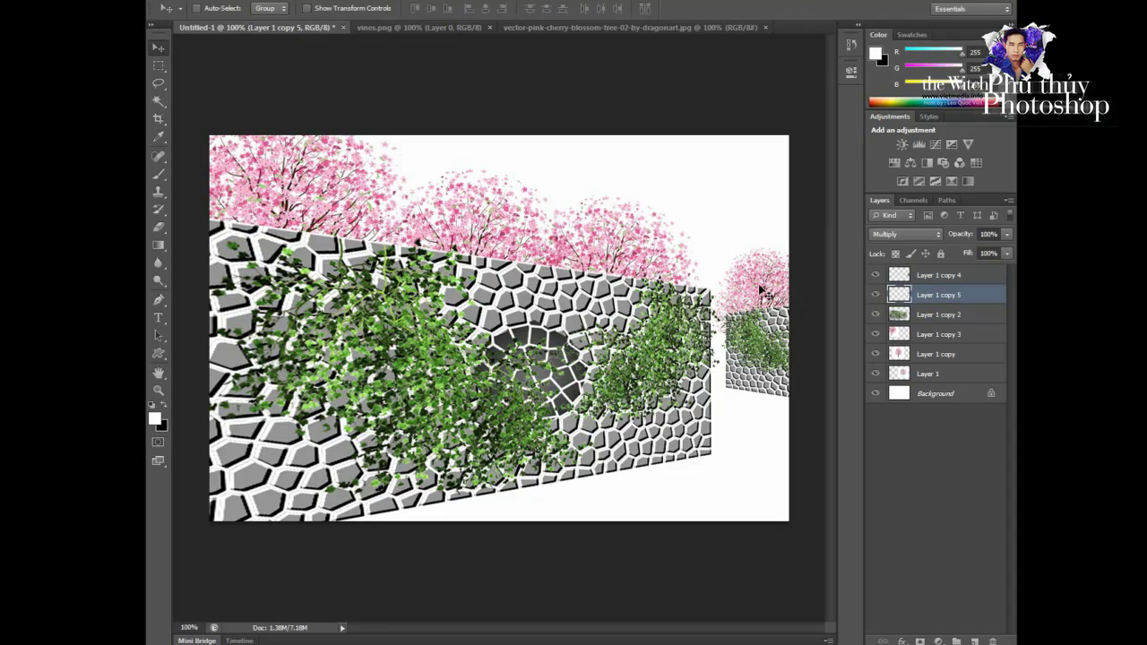
pyautogui.moveTo(696, 249)
pyautogui.mouseDown()
pyautogui.moveTo(771, 276)
pyautogui.moveTo(781, 307)
pyautogui.mouseUp()
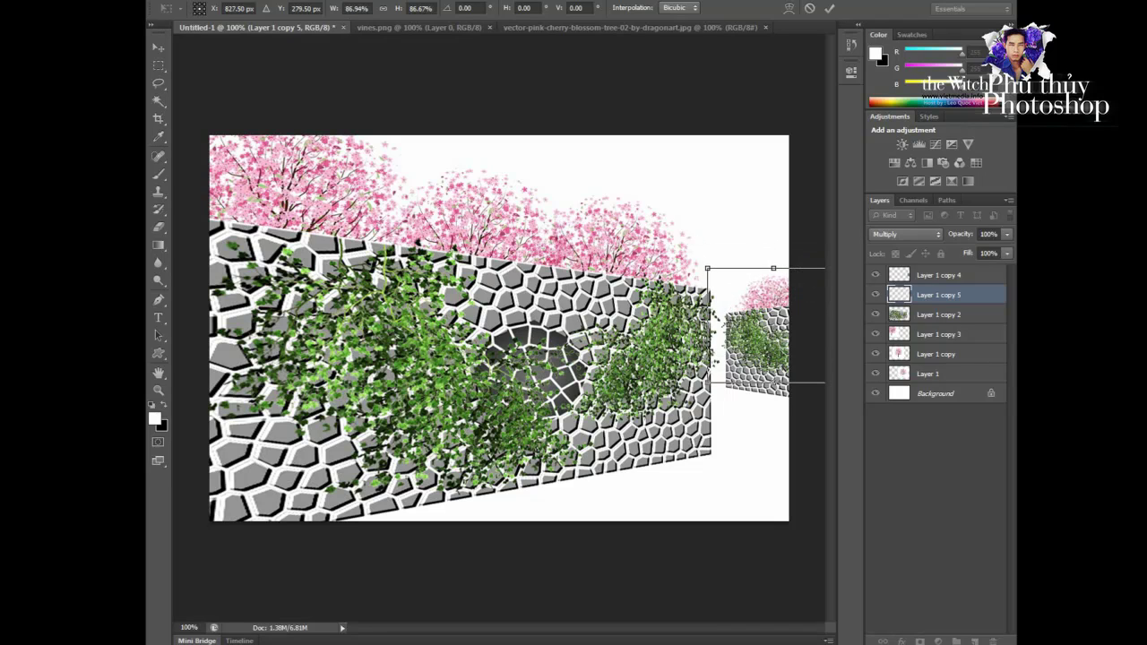
pyautogui.press('Return')
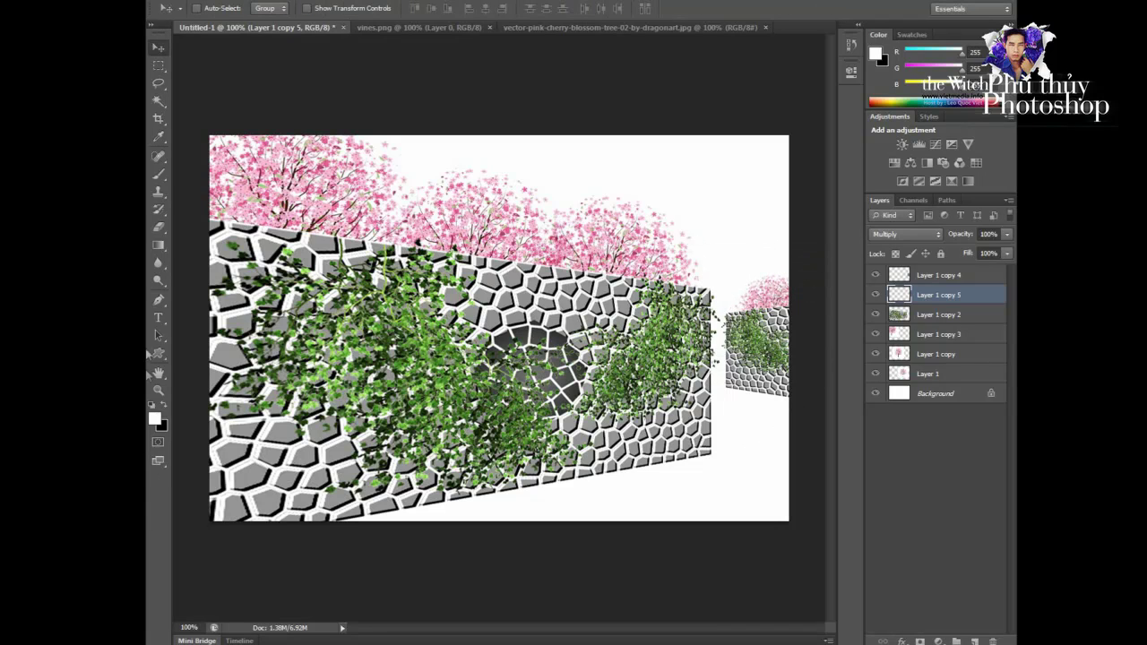
# Fill a rectangular selection on a new Layer 2 with light grey
pyautogui.click(158, 66)
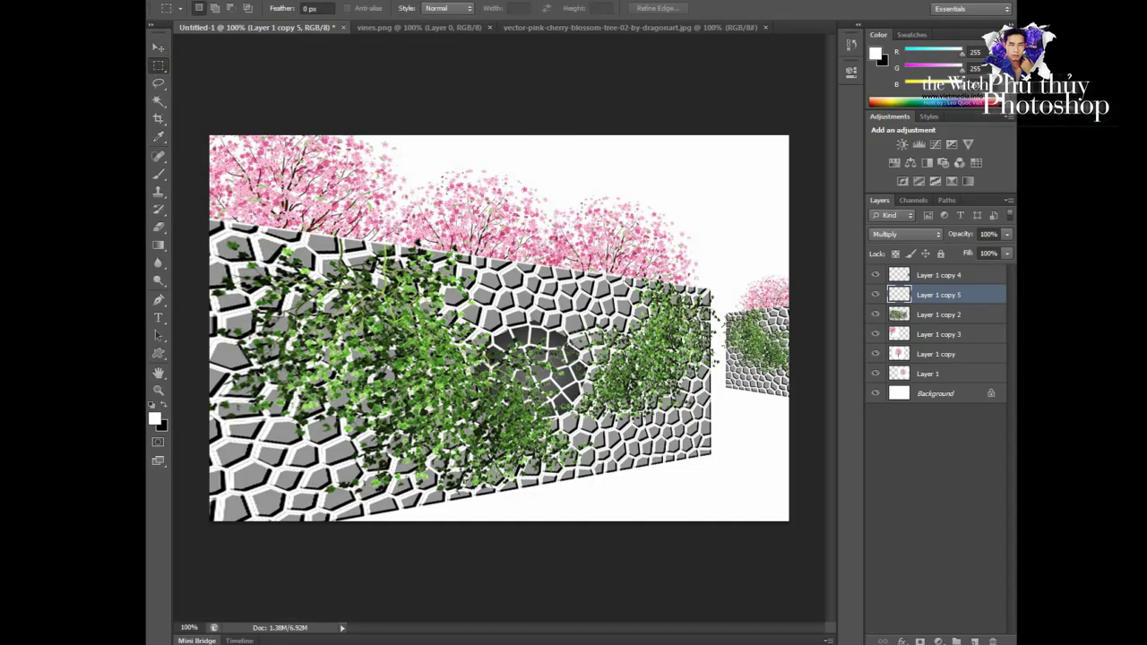
pyautogui.moveTo(528, 138); pyautogui.dragTo(815, 296)
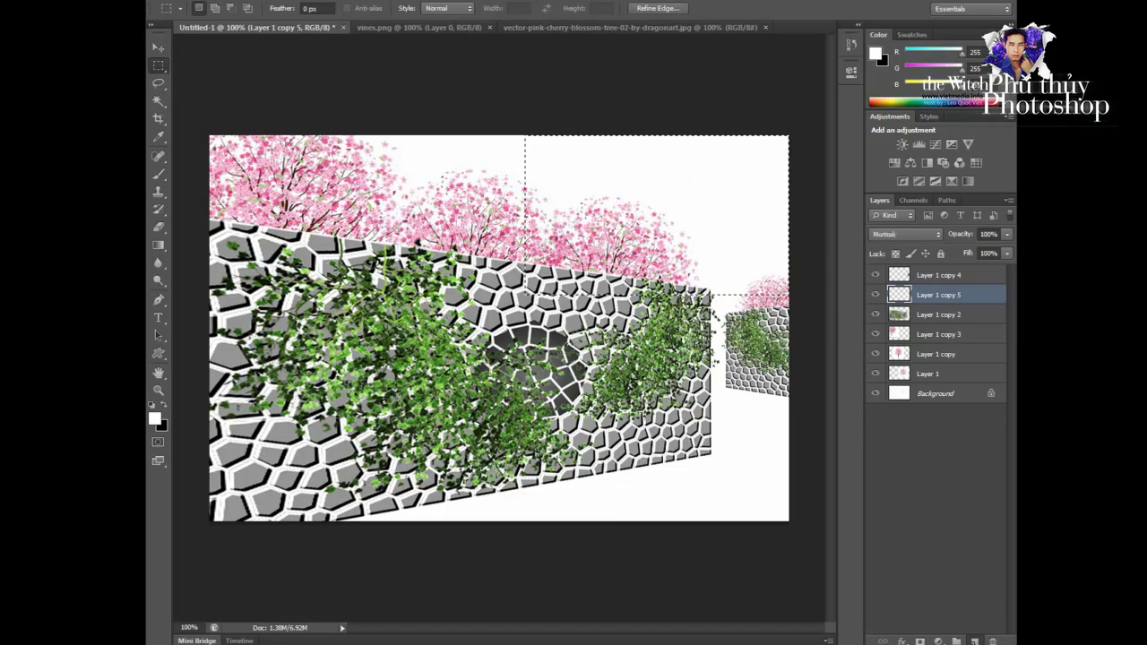
pyautogui.click(975, 642)
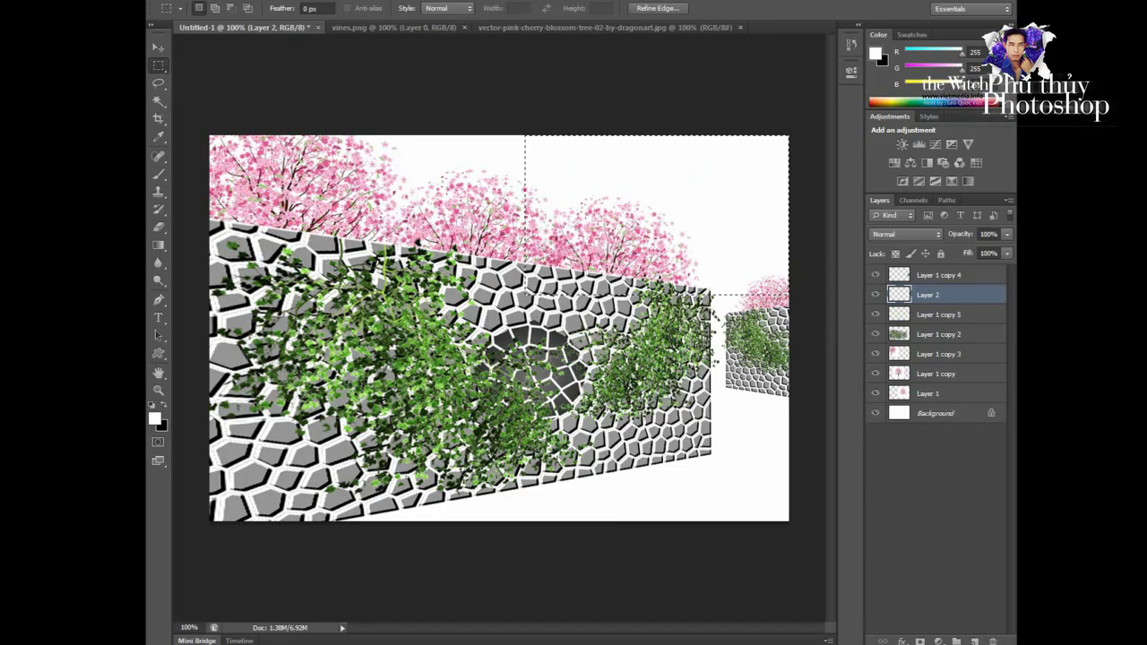
pyautogui.click(157, 418)
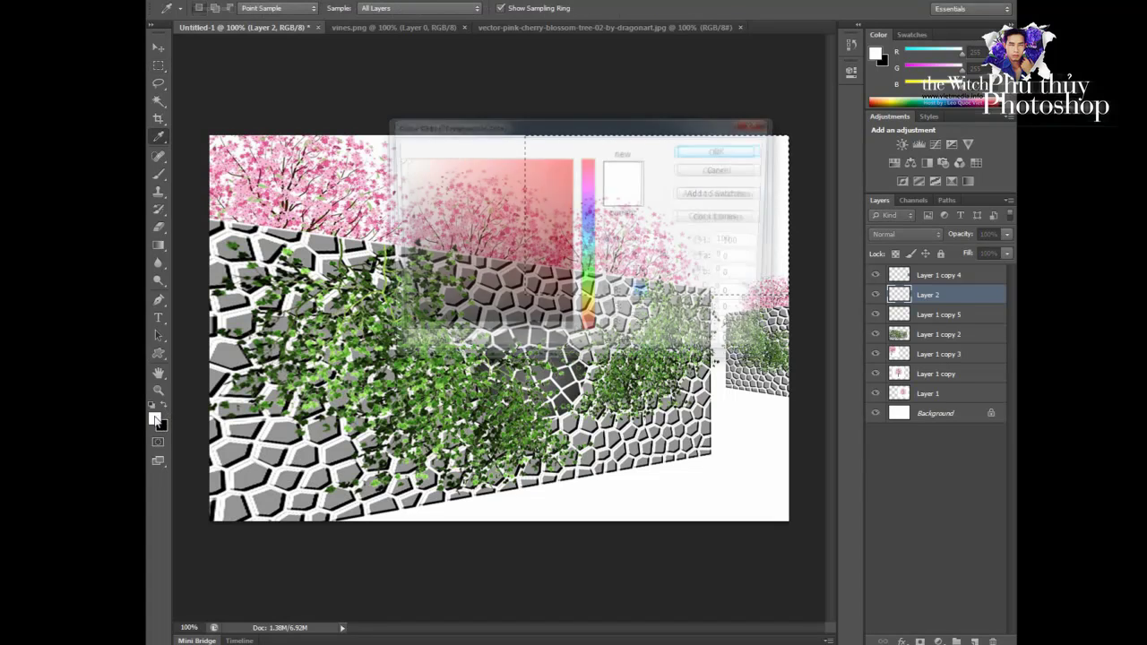
pyautogui.click(401, 202)
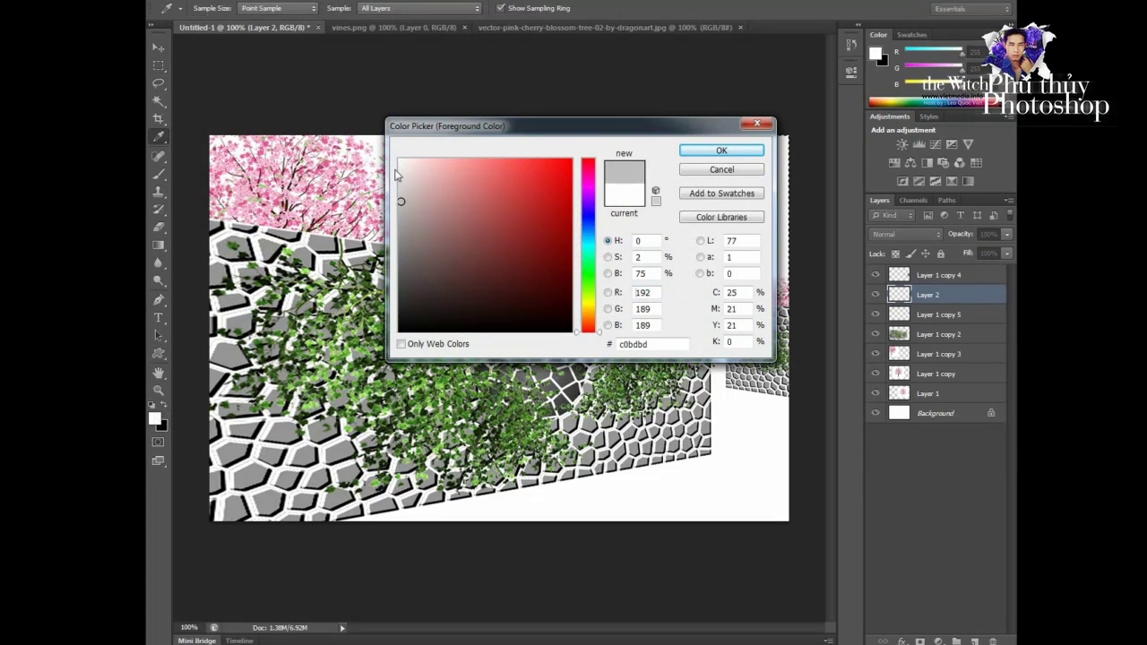
pyautogui.click(401, 181)
pyautogui.click(721, 150)
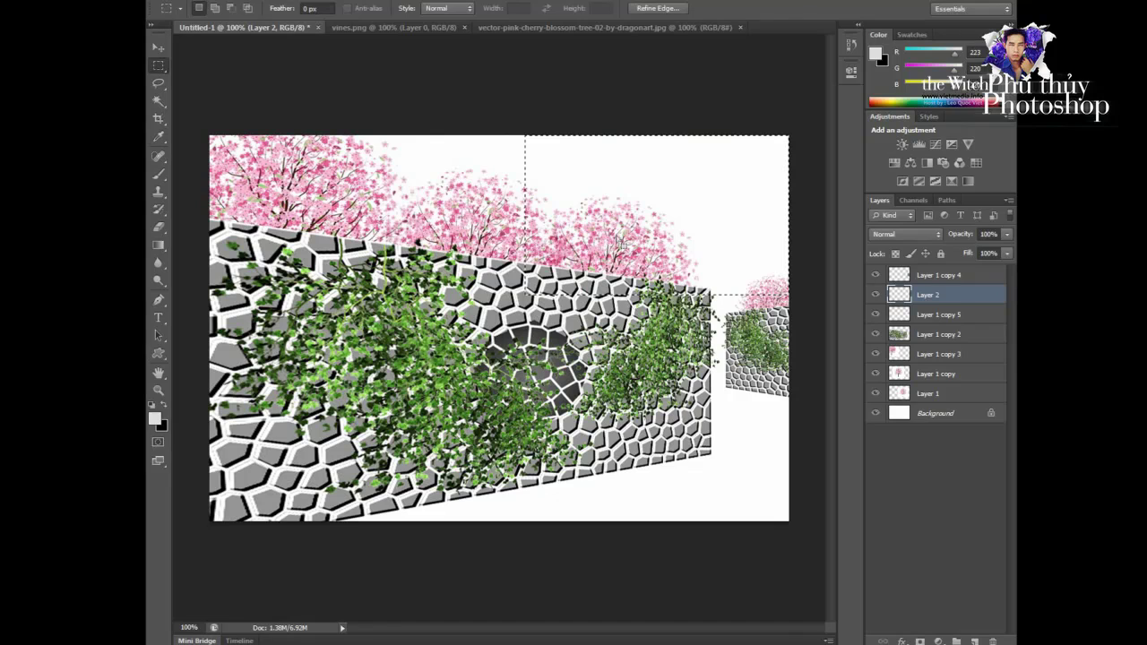
pyautogui.press('m')
pyautogui.hotkey('alt', 'BackSpace')
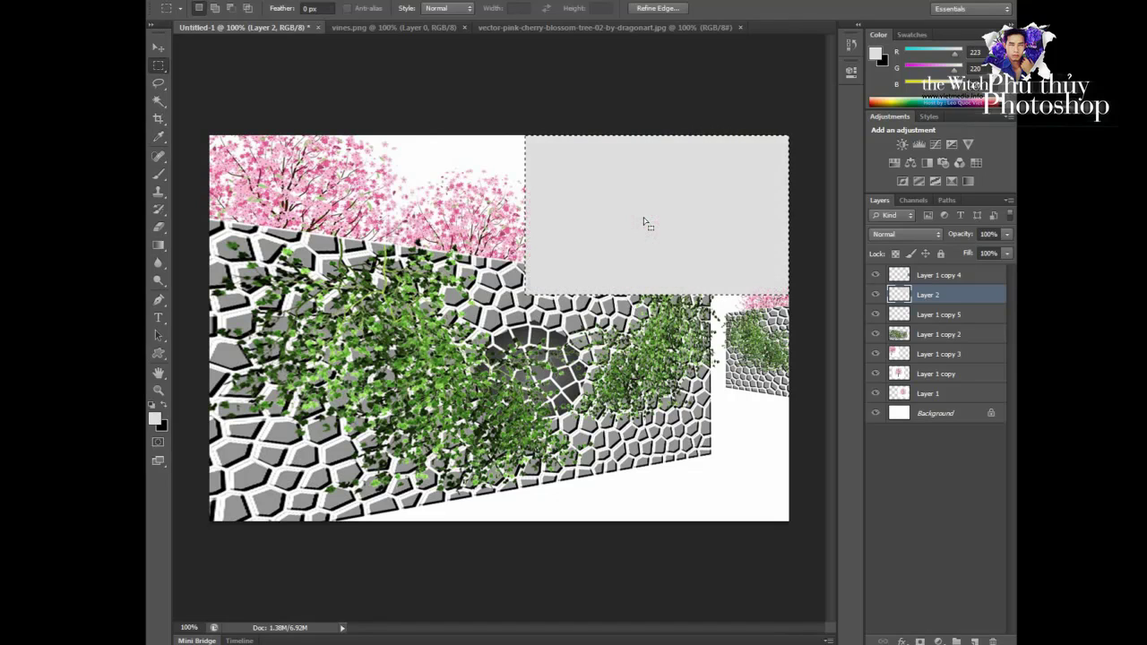
# Deselect and move the grey rectangle down to the bottom of the canvas
pyautogui.hotkey('ctrl', 't')
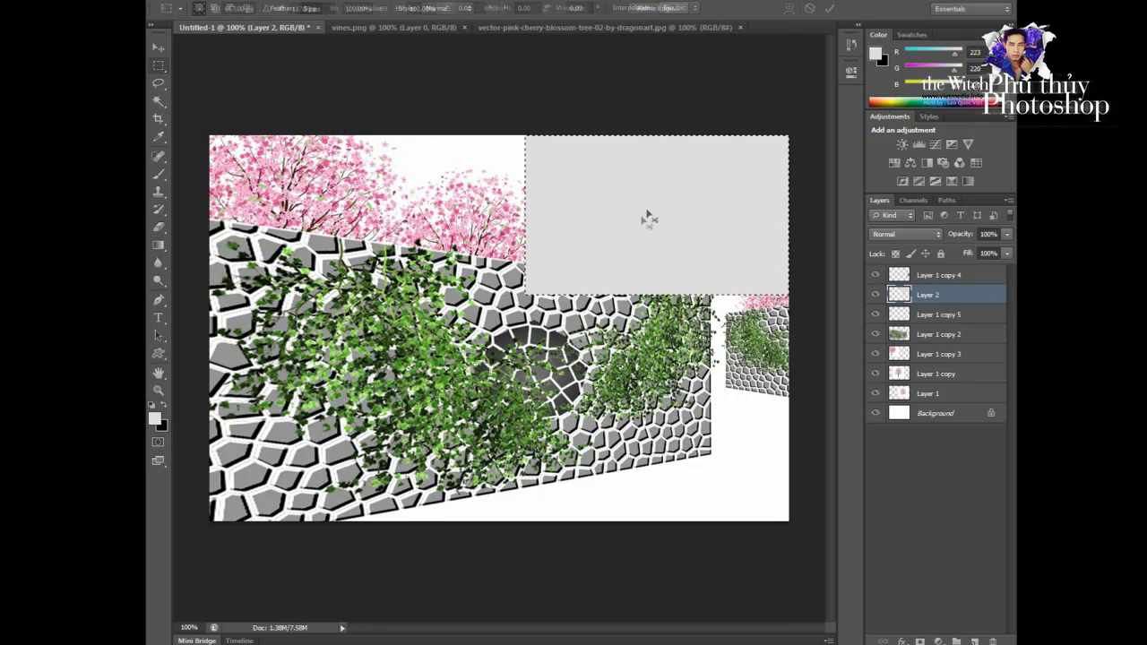
pyautogui.press('Return')
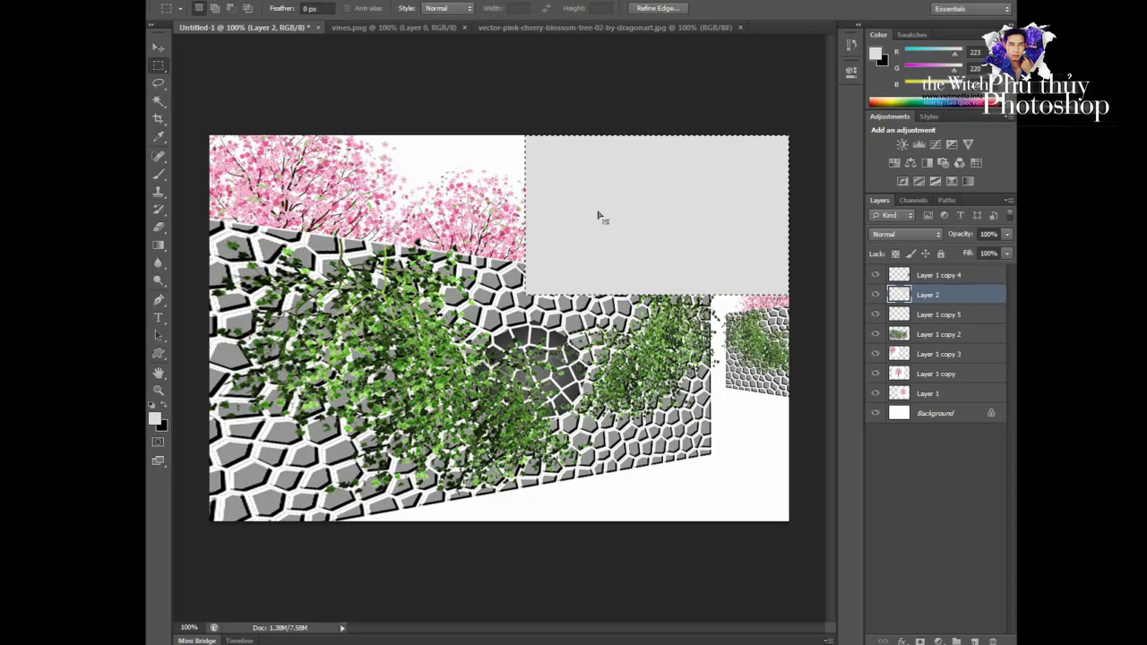
pyautogui.hotkey('ctrl', 'd')
pyautogui.press('v')
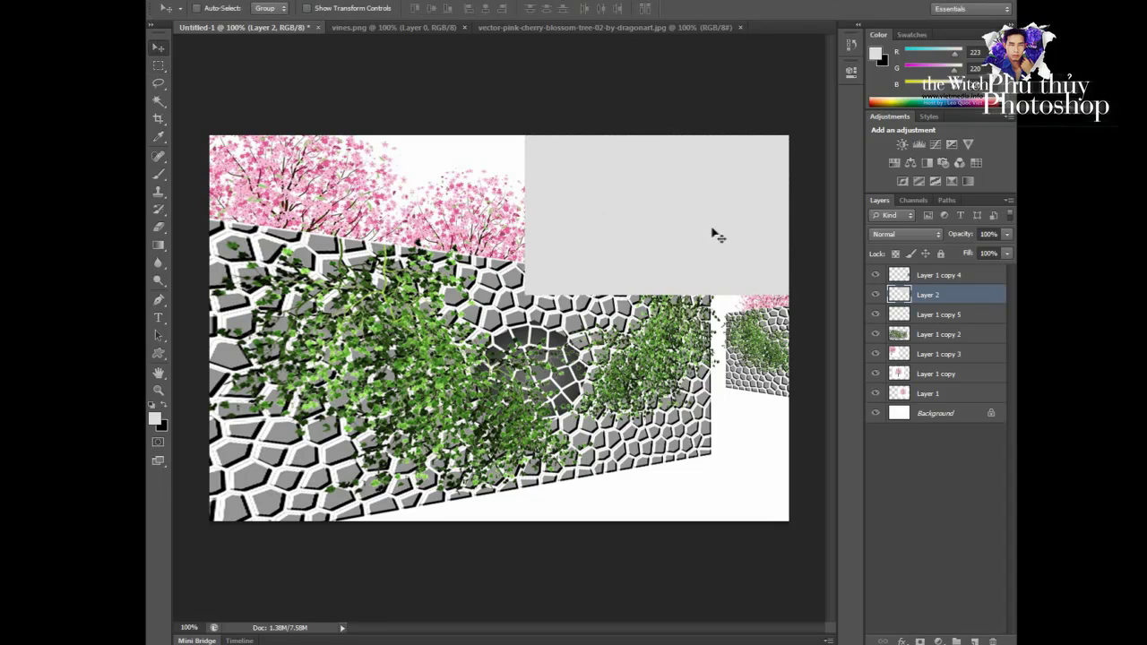
pyautogui.moveTo(712, 236)
pyautogui.mouseDown()
pyautogui.moveTo(554, 610)
pyautogui.moveTo(555, 594)
pyautogui.mouseUp()
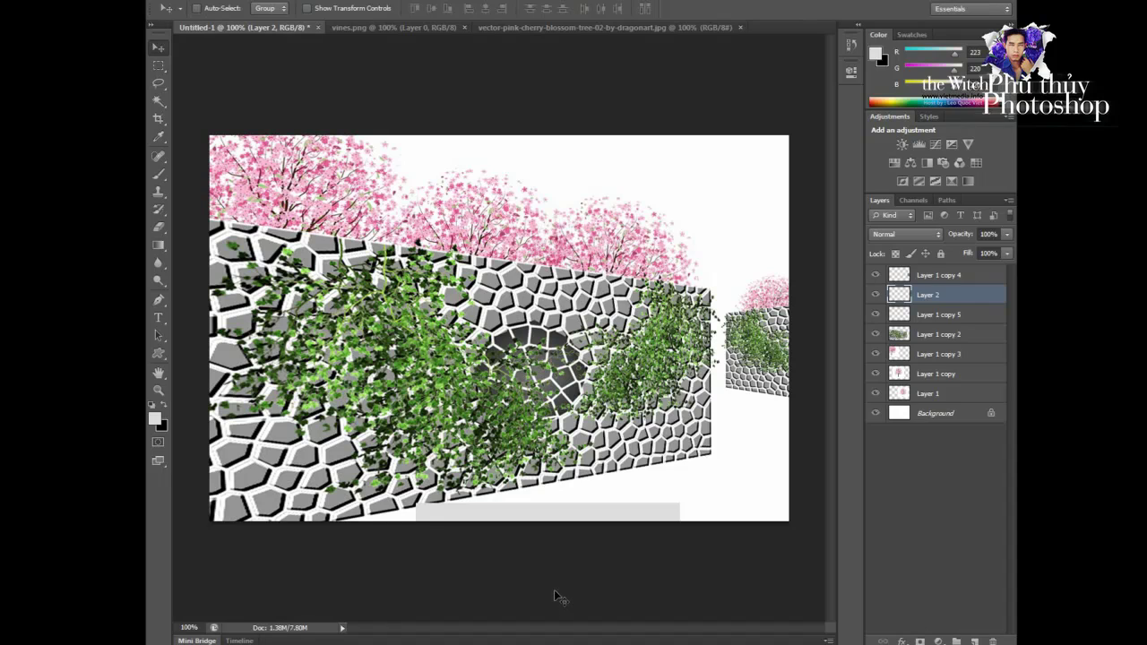
# Distort the grey rectangle into a perspective floor receding toward the right
pyautogui.hotkey('ctrl', 't')
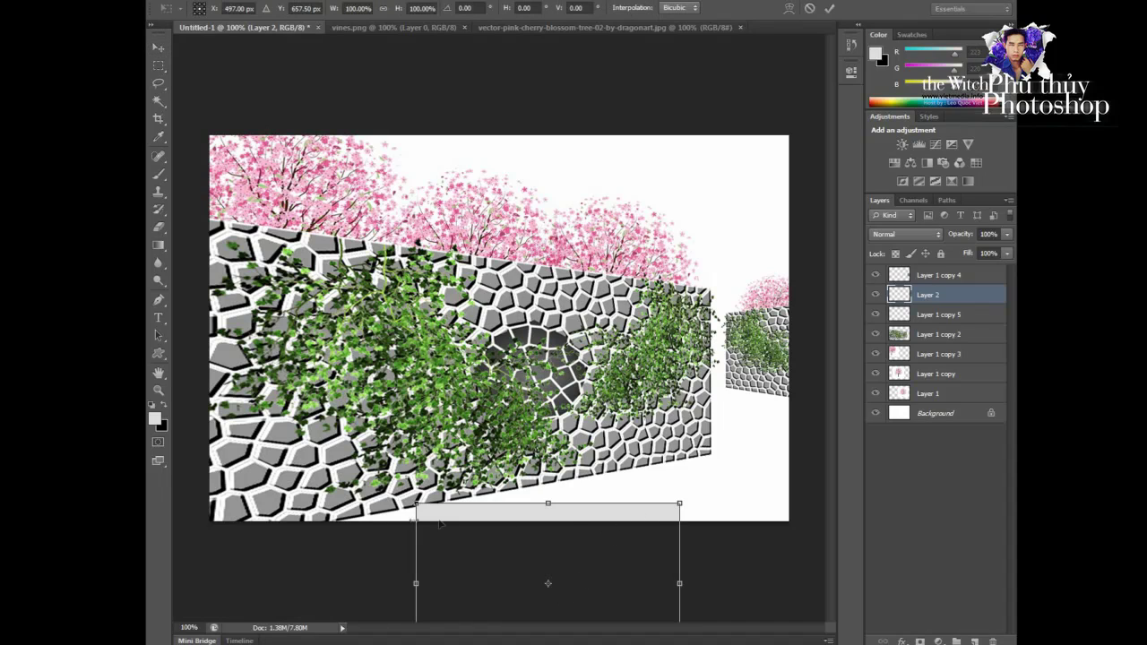
pyautogui.moveTo(427, 520); pyautogui.dragTo(352, 538)
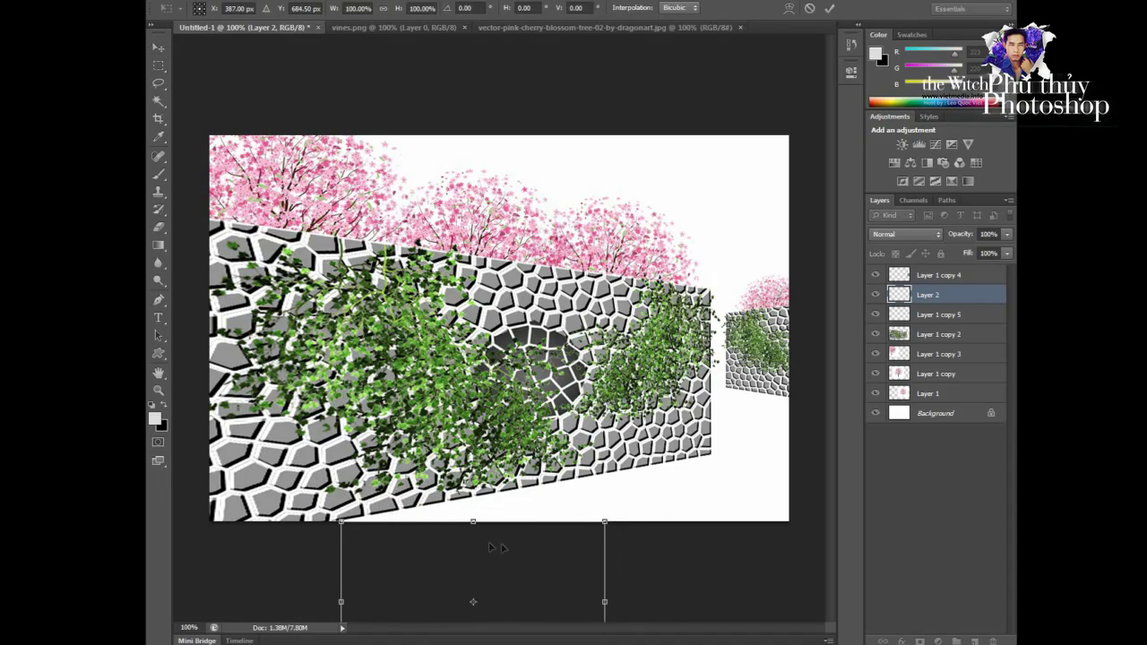
pyautogui.moveTo(605, 523); pyautogui.dragTo(796, 440)
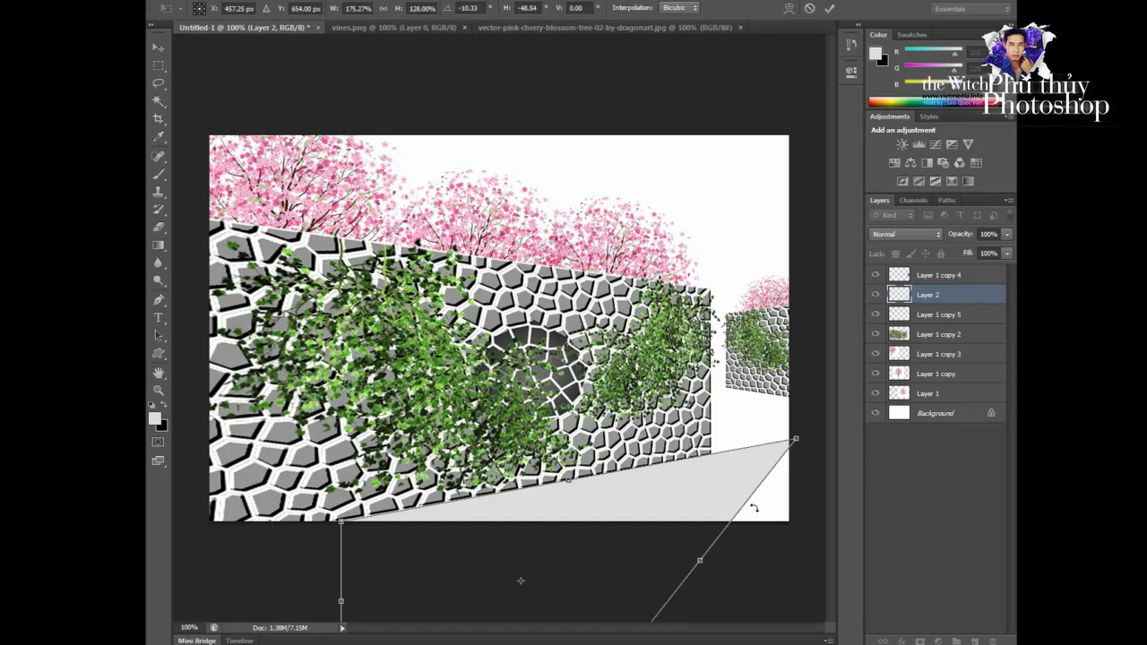
pyautogui.hotkey('ctrl', '-')
pyautogui.hotkey('ctrl', '-')
pyautogui.moveTo(553, 504); pyautogui.dragTo(672, 518)
pyautogui.press('Return')
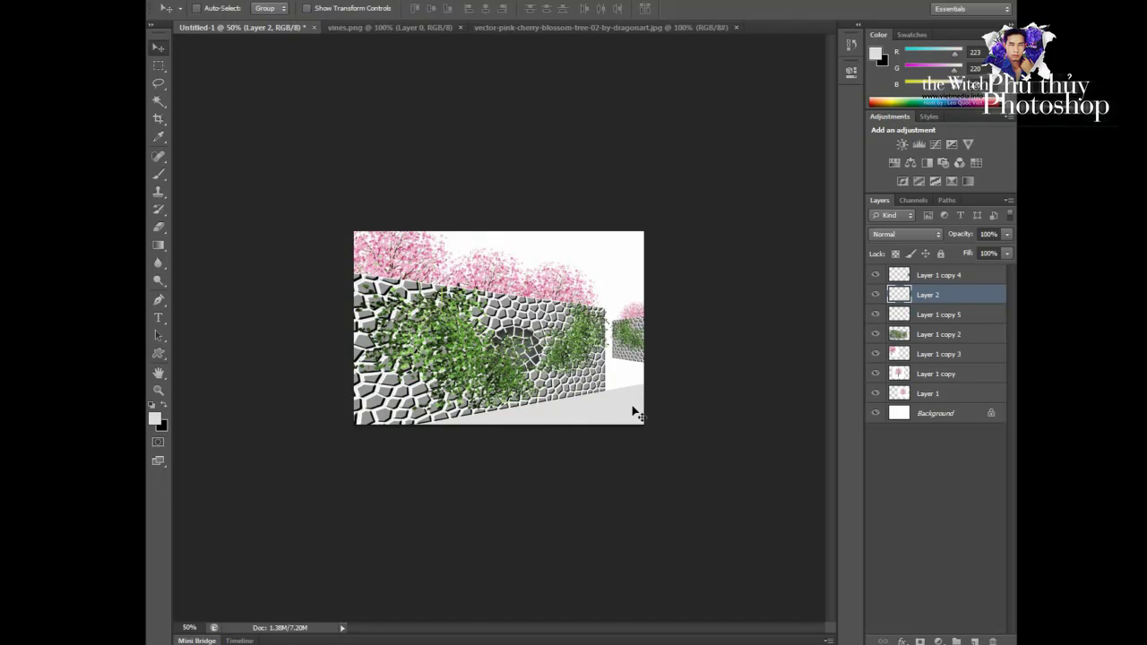
# Duplicate the grey floor as Layer 2 copy above Background, fit it under the walls, zoom to 100%
pyautogui.moveTo(640, 441); pyautogui.dragTo(657, 394)
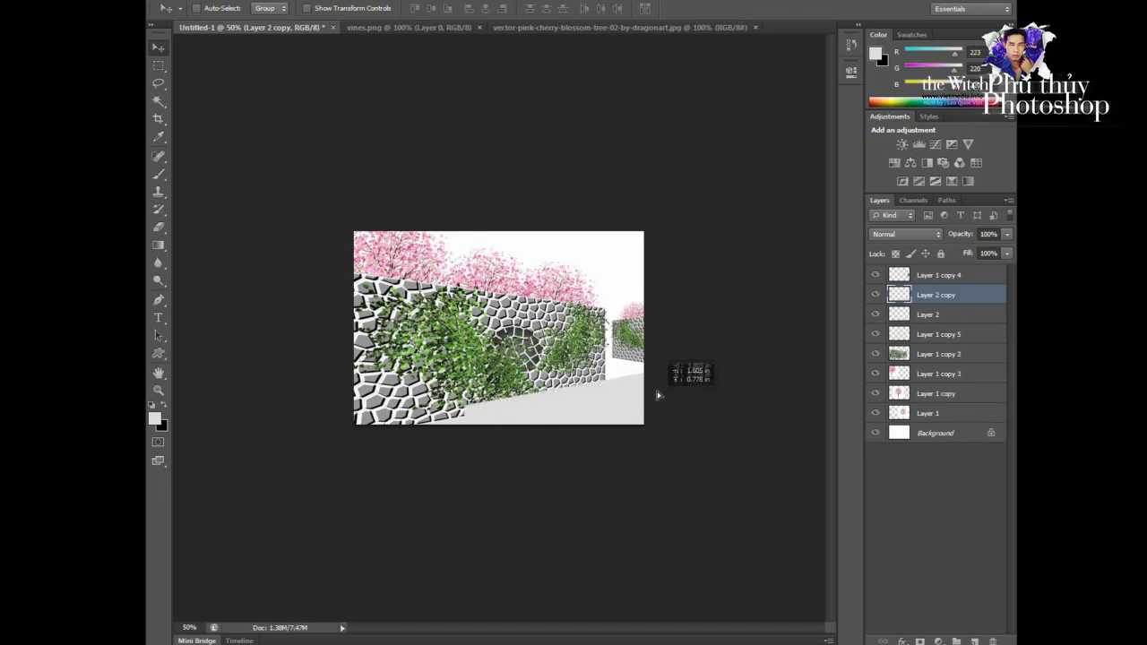
pyautogui.moveTo(657, 394); pyautogui.dragTo(729, 388)
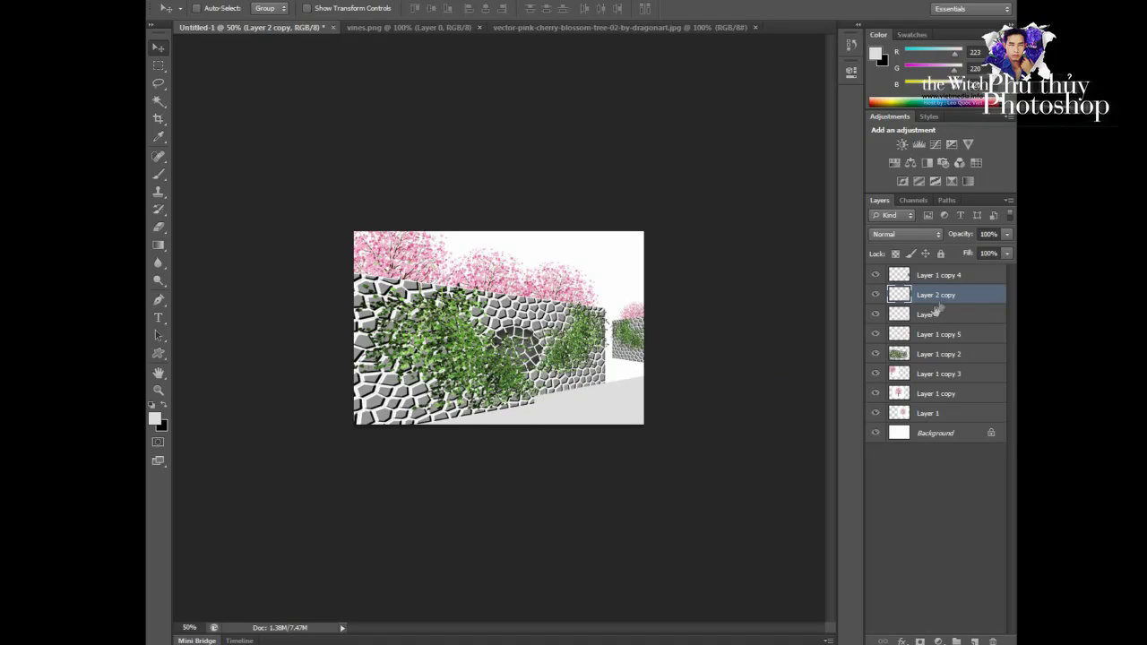
pyautogui.moveTo(935, 309); pyautogui.dragTo(935, 422)
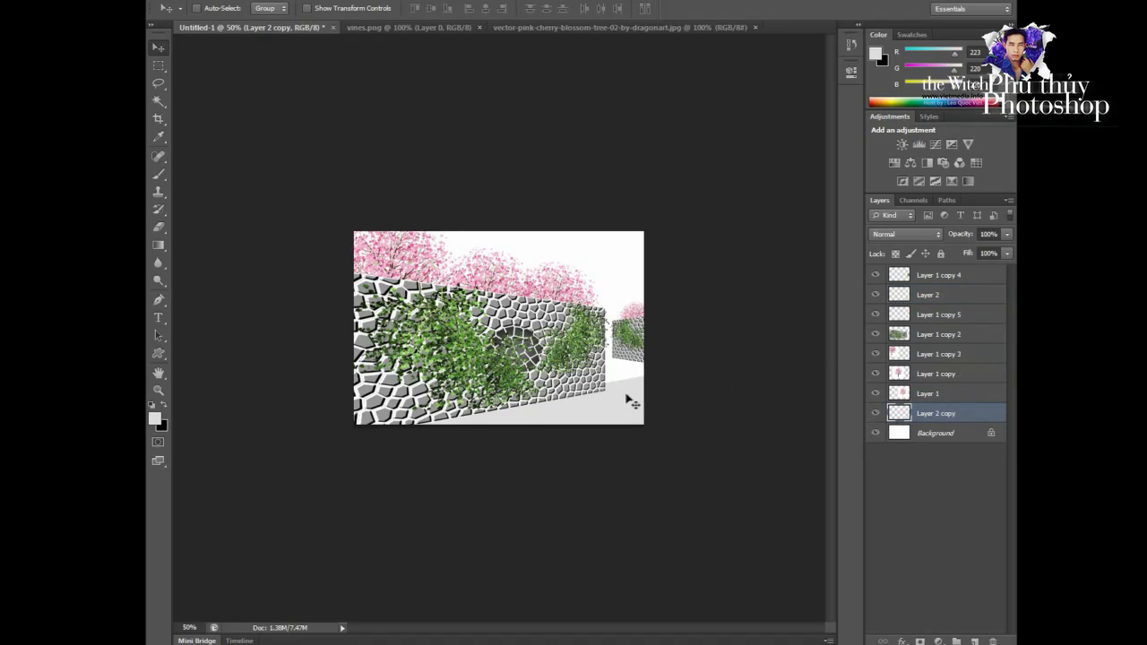
pyautogui.moveTo(630, 401); pyautogui.dragTo(625, 369)
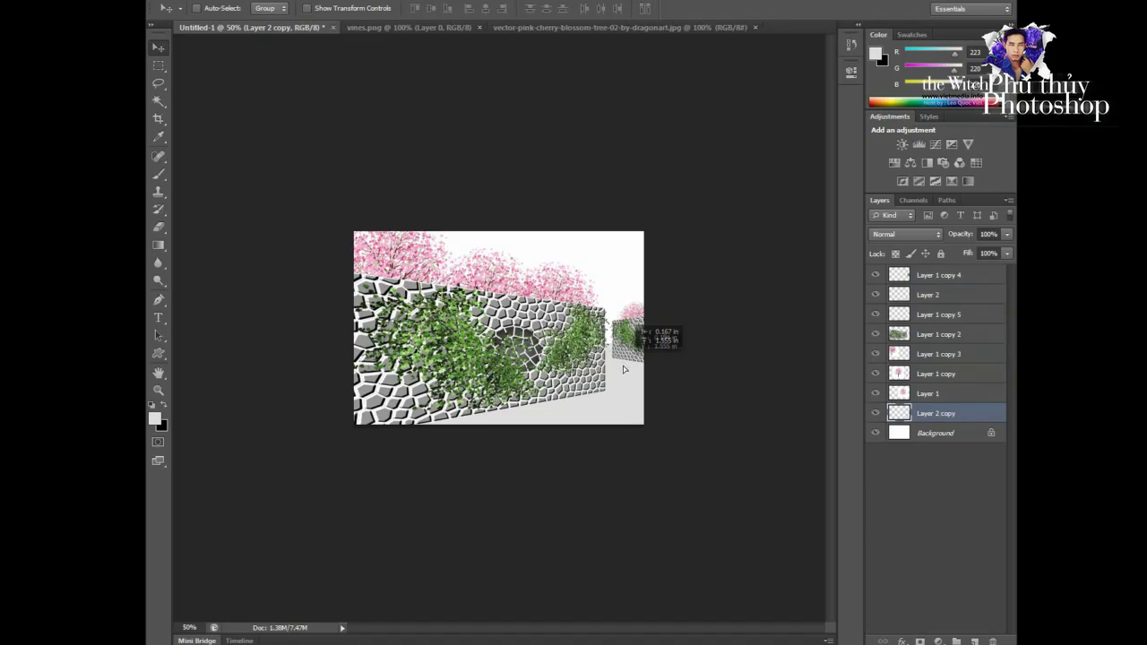
pyautogui.moveTo(625, 368); pyautogui.dragTo(633, 380)
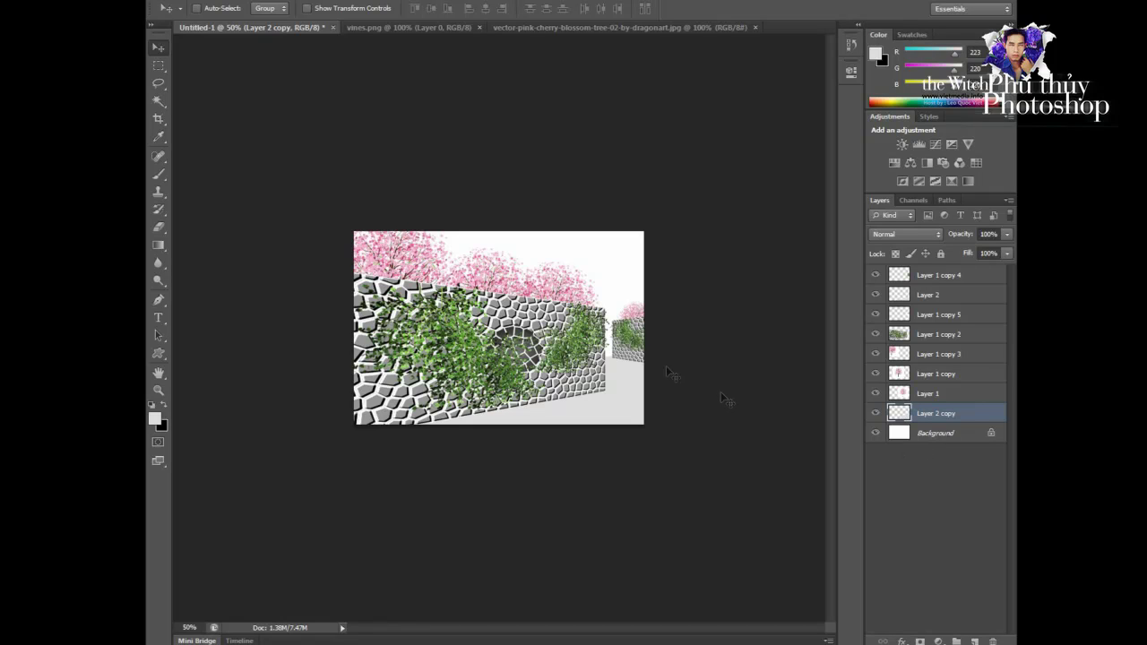
pyautogui.hotkey('ctrl', '+')
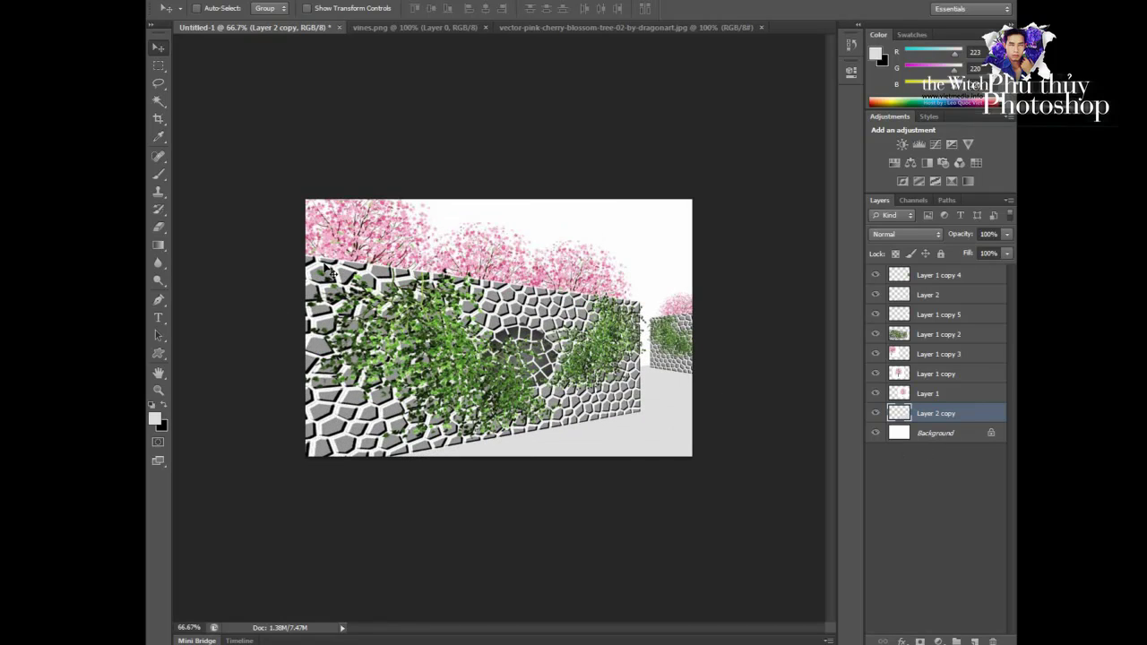
pyautogui.hotkey('ctrl', '+')
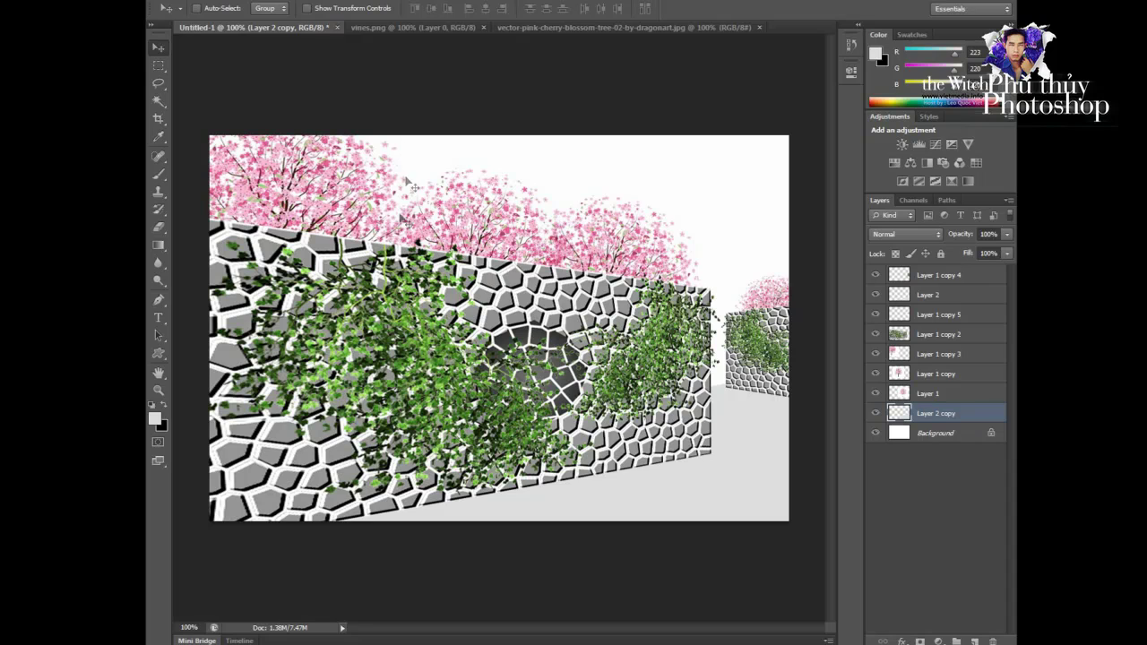
# Select the sky area on a new Layer 3 with near-white foreground and cyan background colours
pyautogui.click(158, 66)
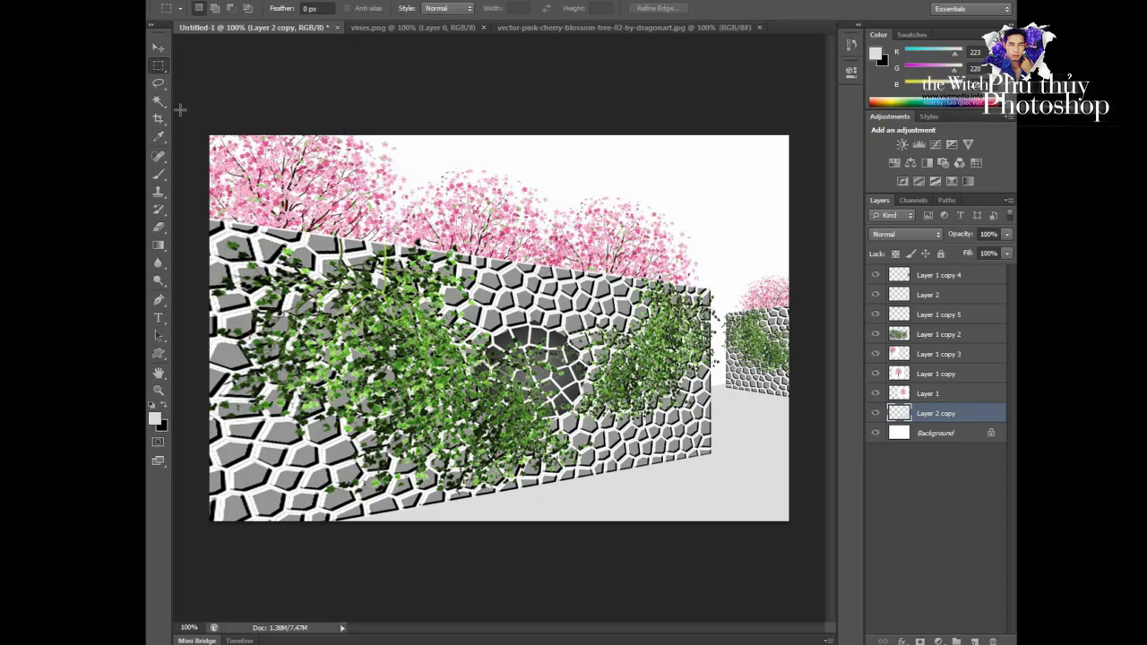
pyautogui.moveTo(212, 136); pyautogui.dragTo(825, 358)
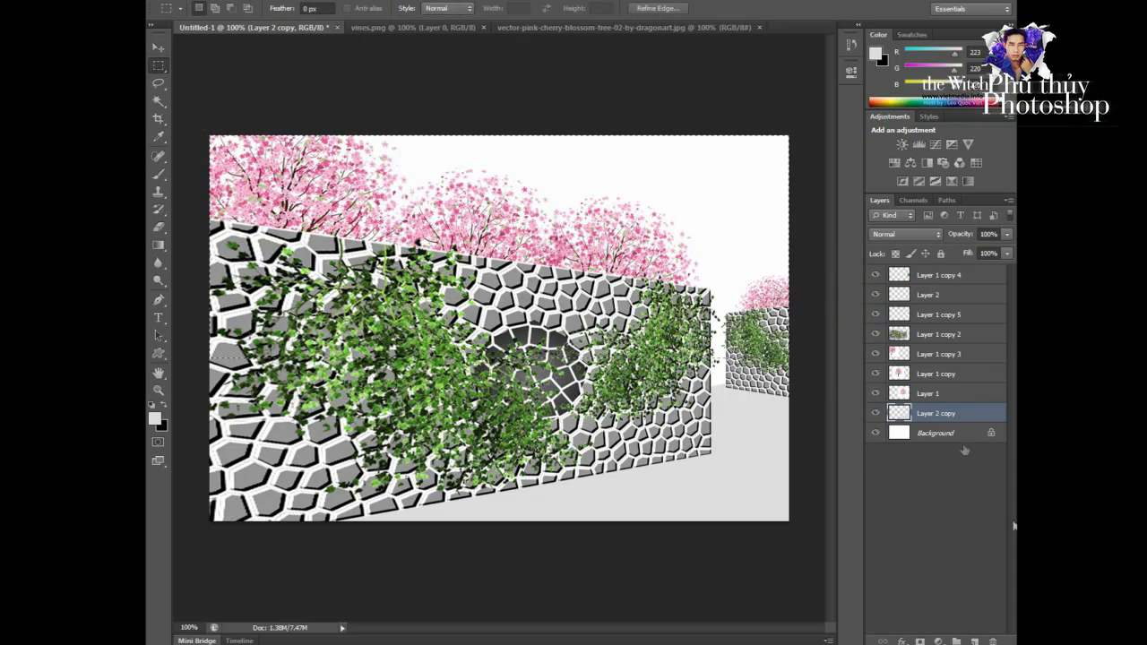
pyautogui.click(974, 642)
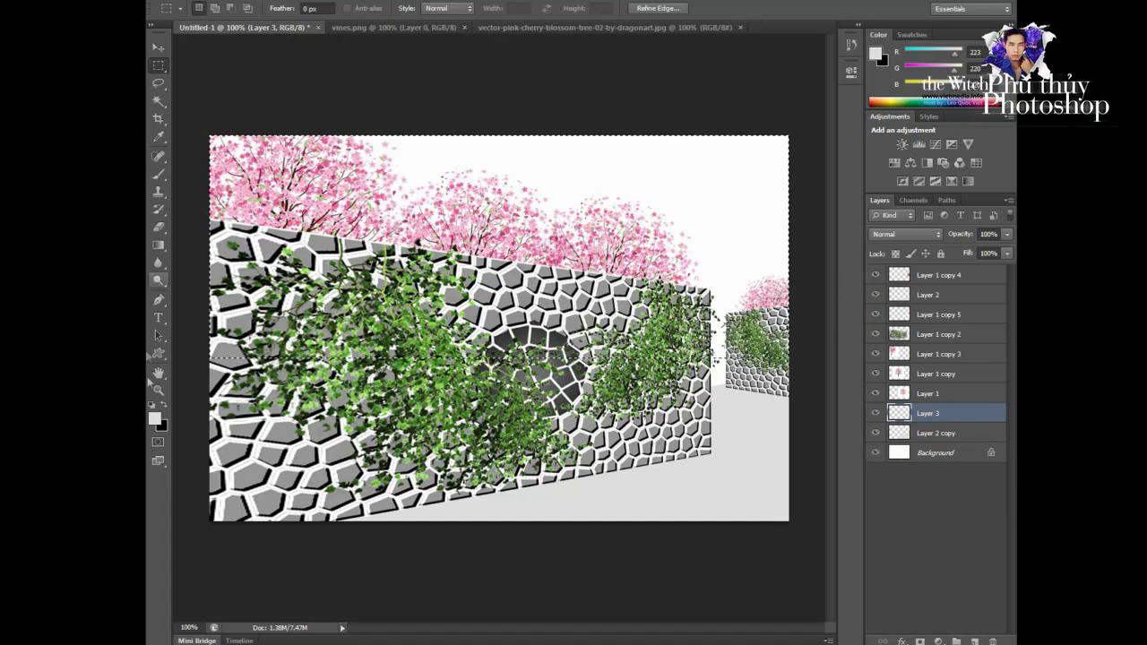
pyautogui.click(154, 419)
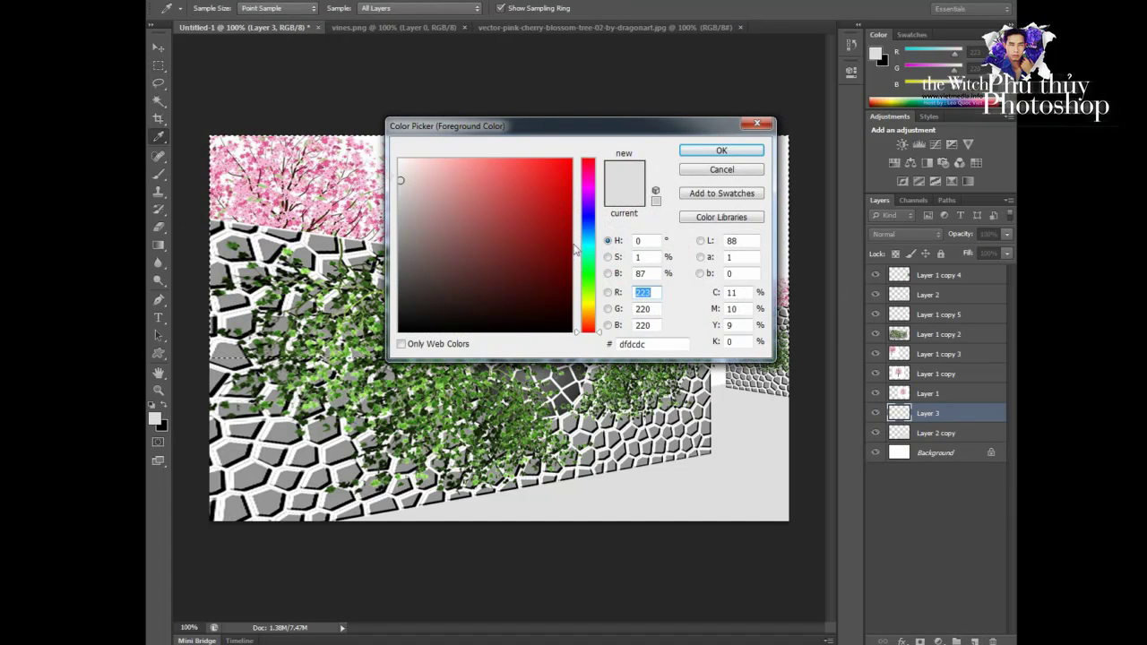
pyautogui.click(402, 162)
pyautogui.click(722, 151)
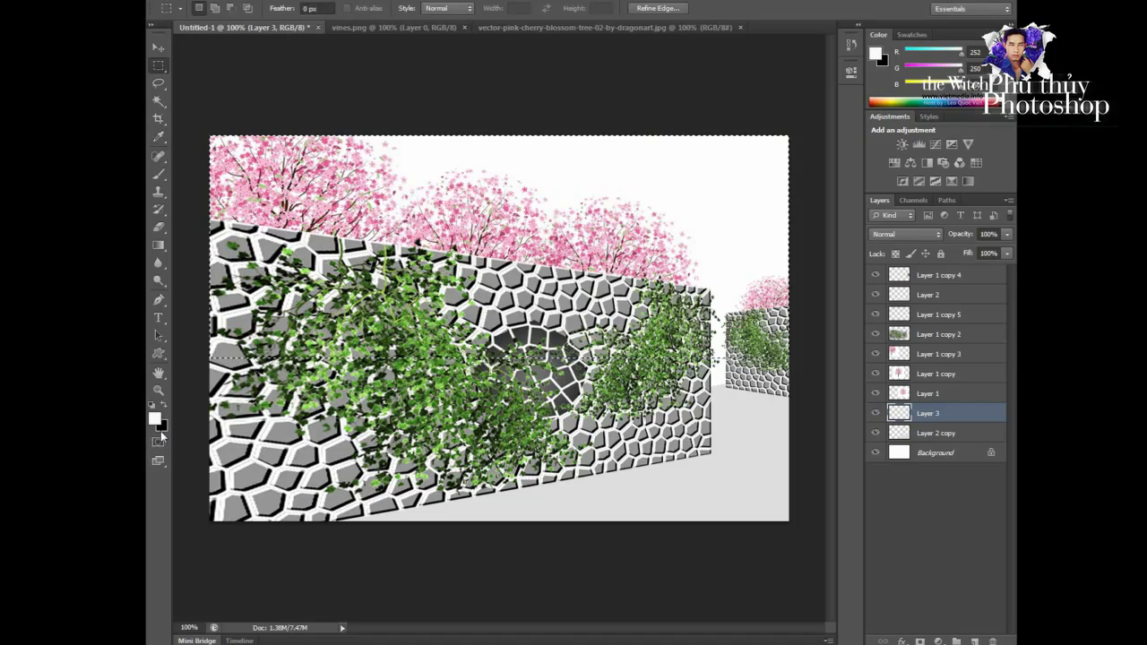
pyautogui.click(162, 427)
pyautogui.click(589, 238)
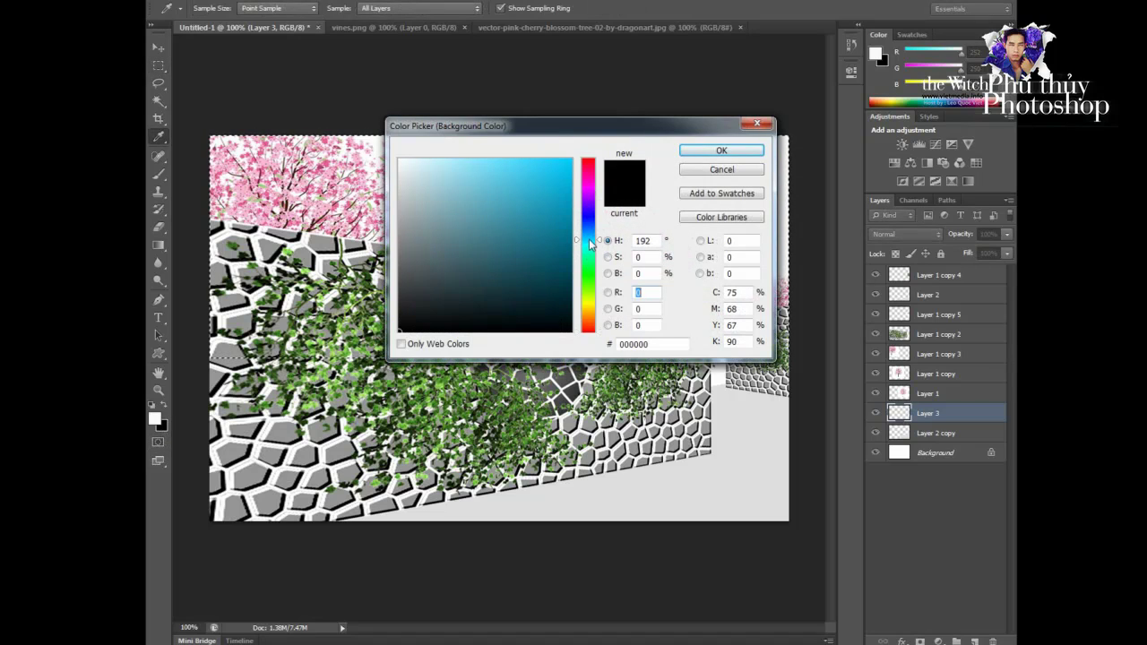
pyautogui.click(567, 174)
pyautogui.click(721, 151)
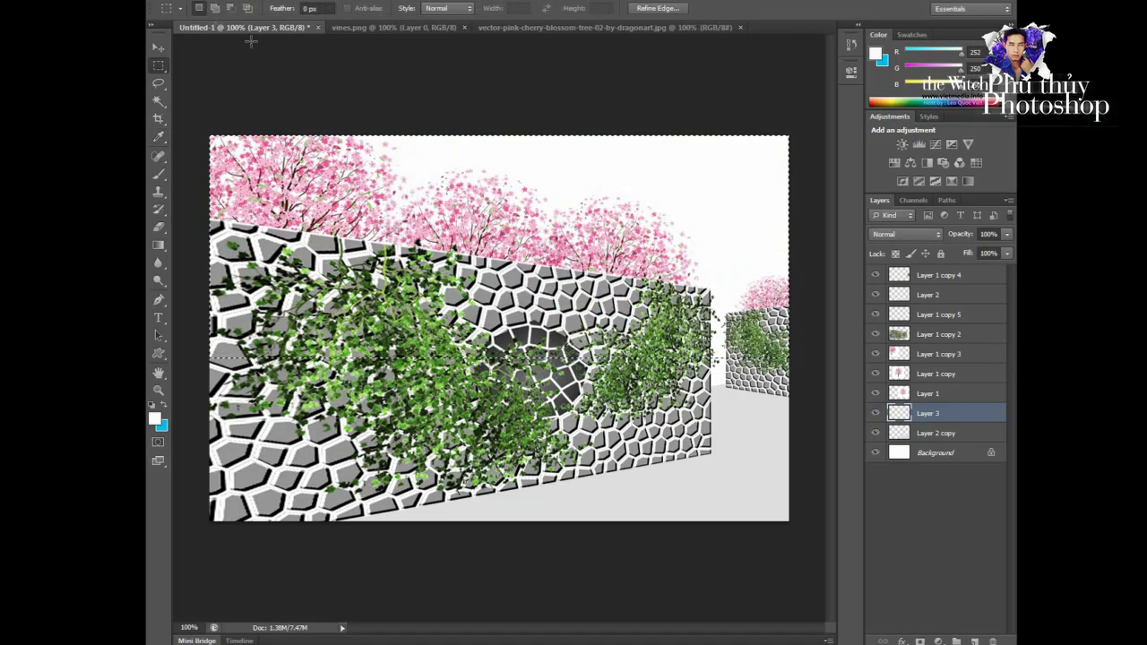
# Draw a reversed linear gradient from cyan at top to white at the horizon, then deselect
pyautogui.click(158, 245)
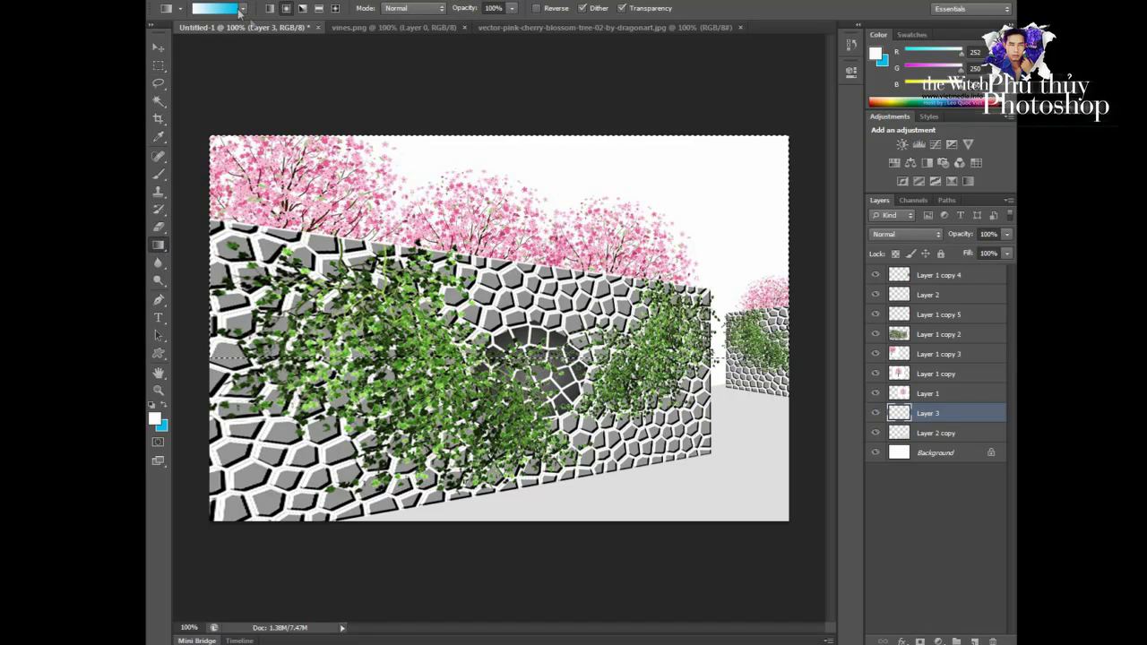
pyautogui.moveTo(489, 137); pyautogui.dragTo(502, 295)
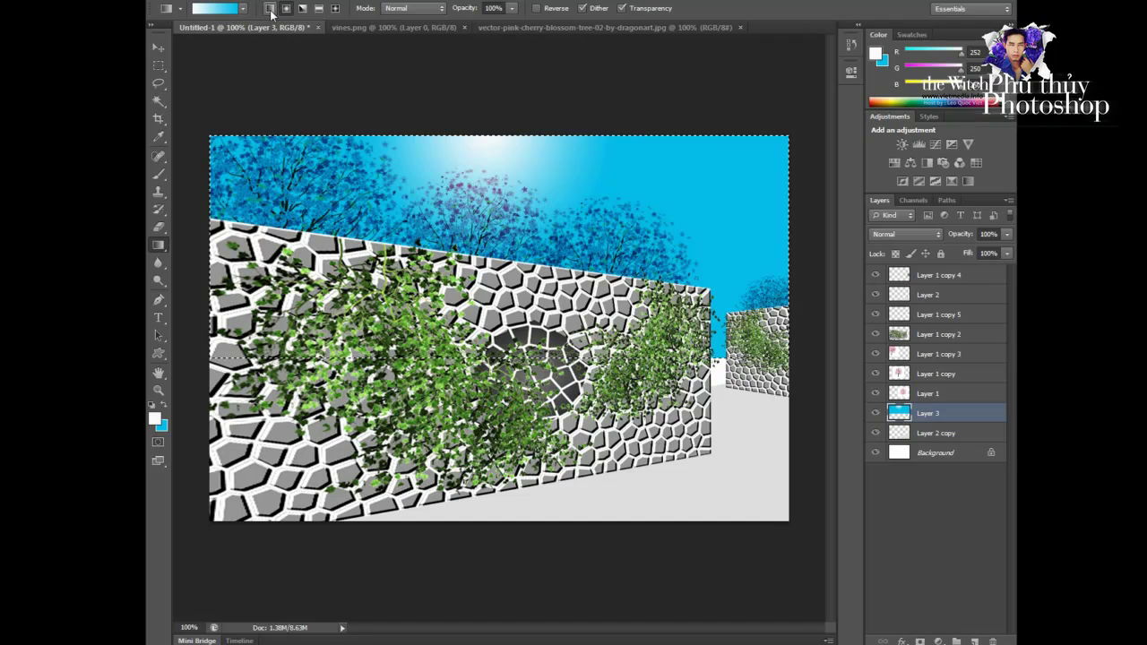
pyautogui.moveTo(472, 102); pyautogui.dragTo(473, 177)
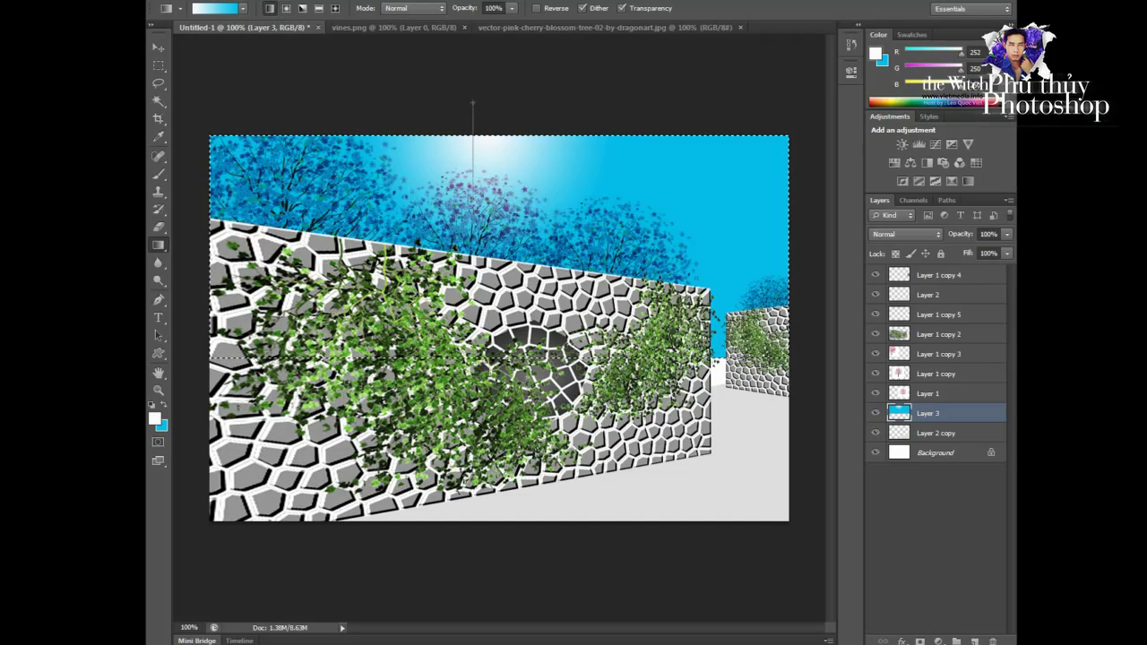
pyautogui.moveTo(512, 101); pyautogui.dragTo(513, 183)
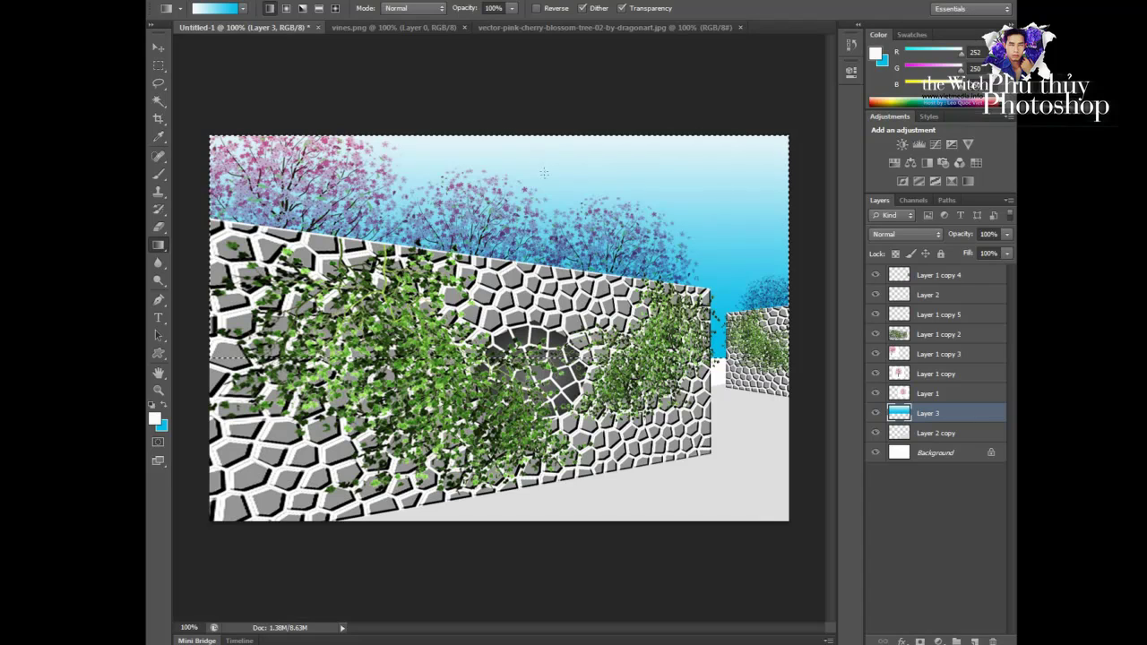
pyautogui.click(536, 8)
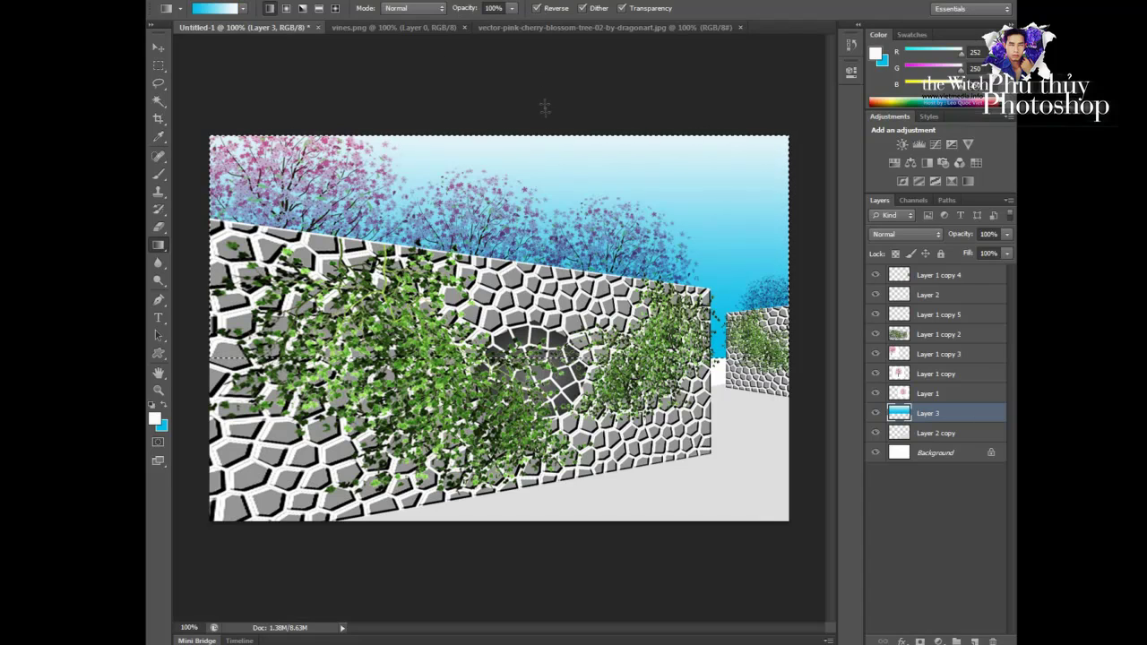
pyautogui.moveTo(545, 110); pyautogui.dragTo(545, 260)
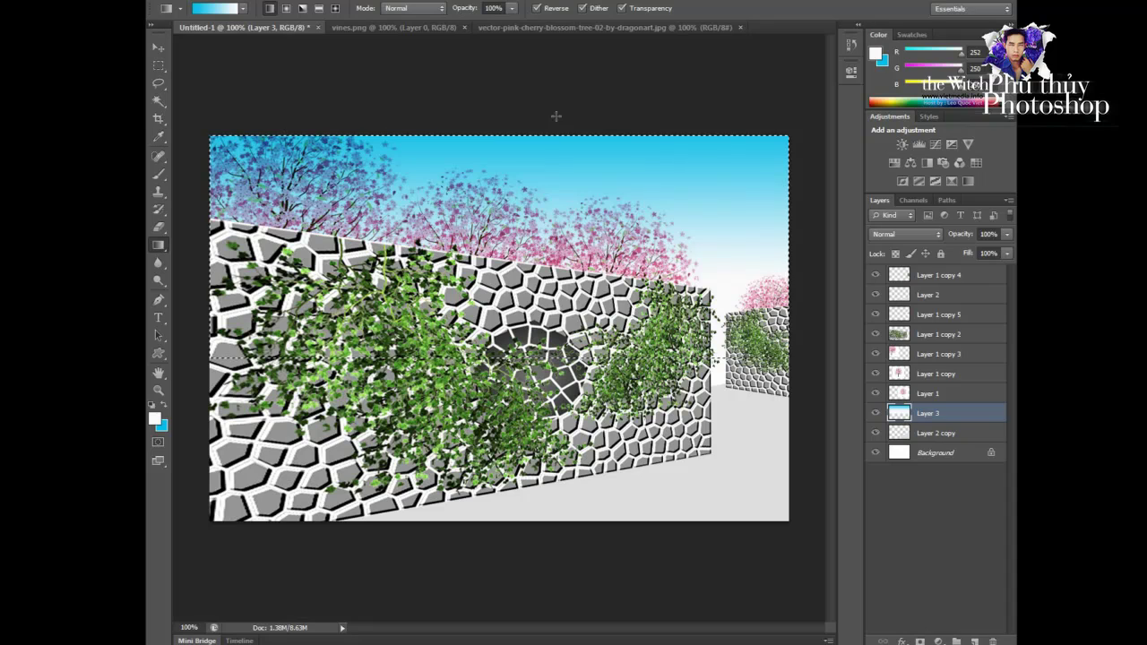
pyautogui.rightClick(603, 98)
pyautogui.click(769, 90)
pyautogui.hotkey('ctrl', 'd')
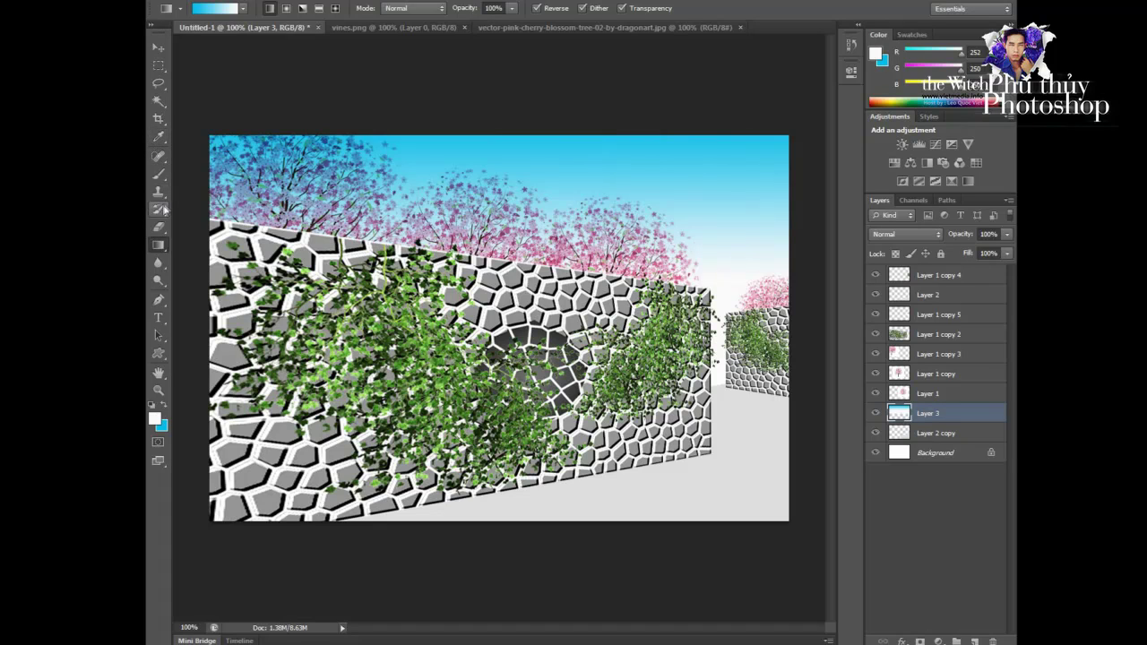
# Set up the Eraser with a fully soft round 125 px brush at 75% opacity
pyautogui.click(158, 226)
pyautogui.click(214, 9)
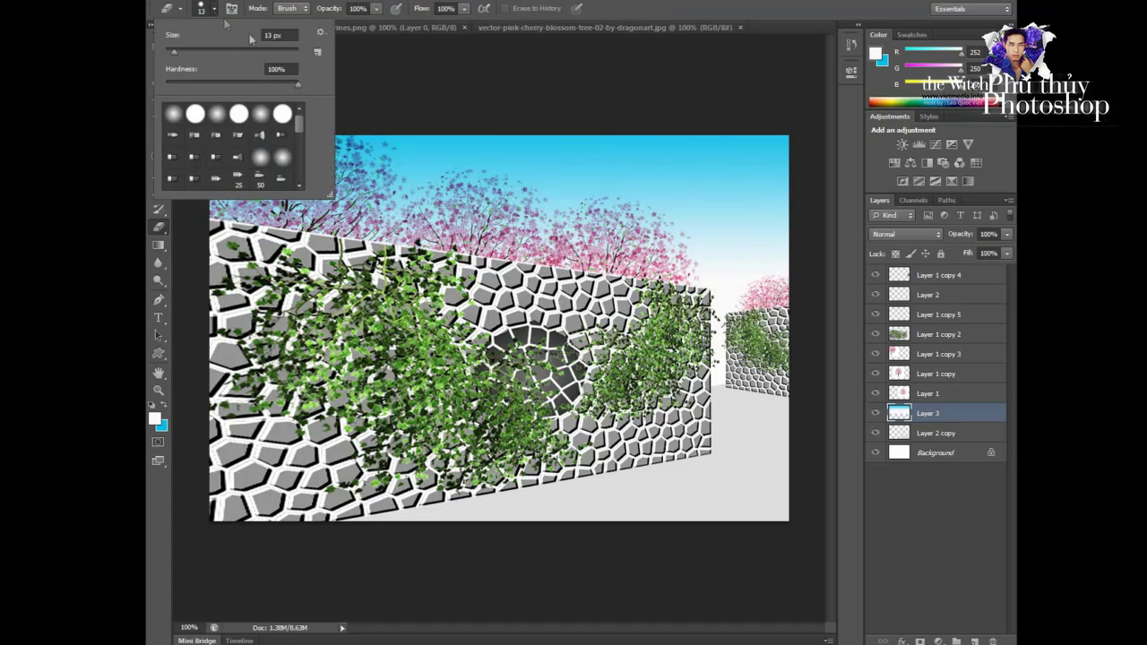
pyautogui.doubleClick(280, 158)
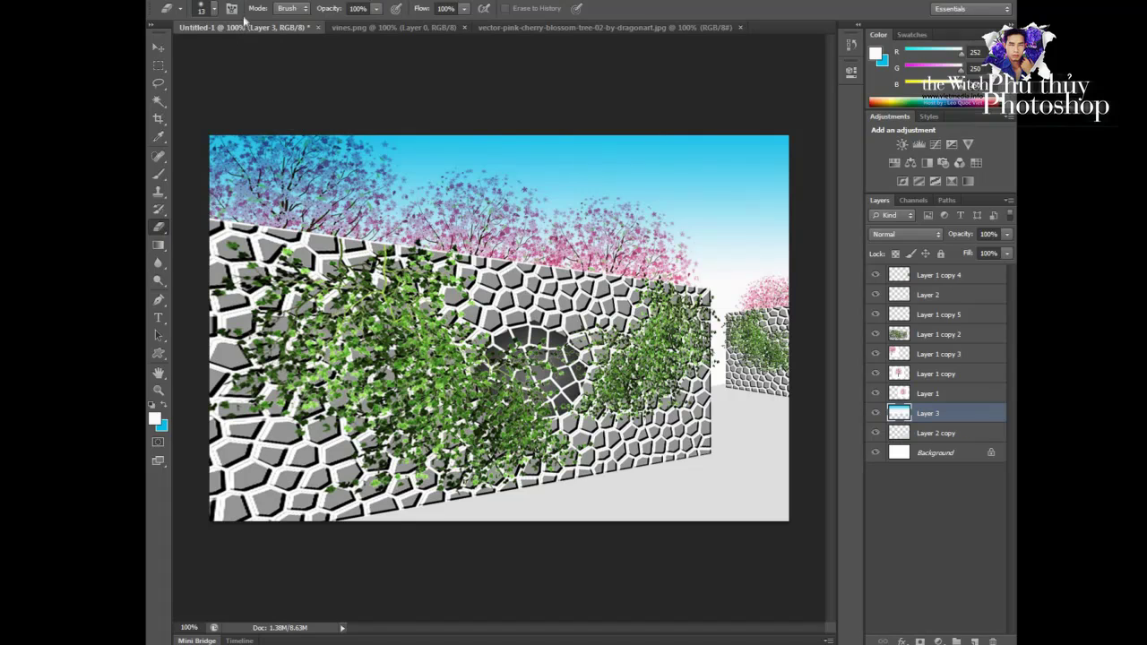
pyautogui.click(214, 8)
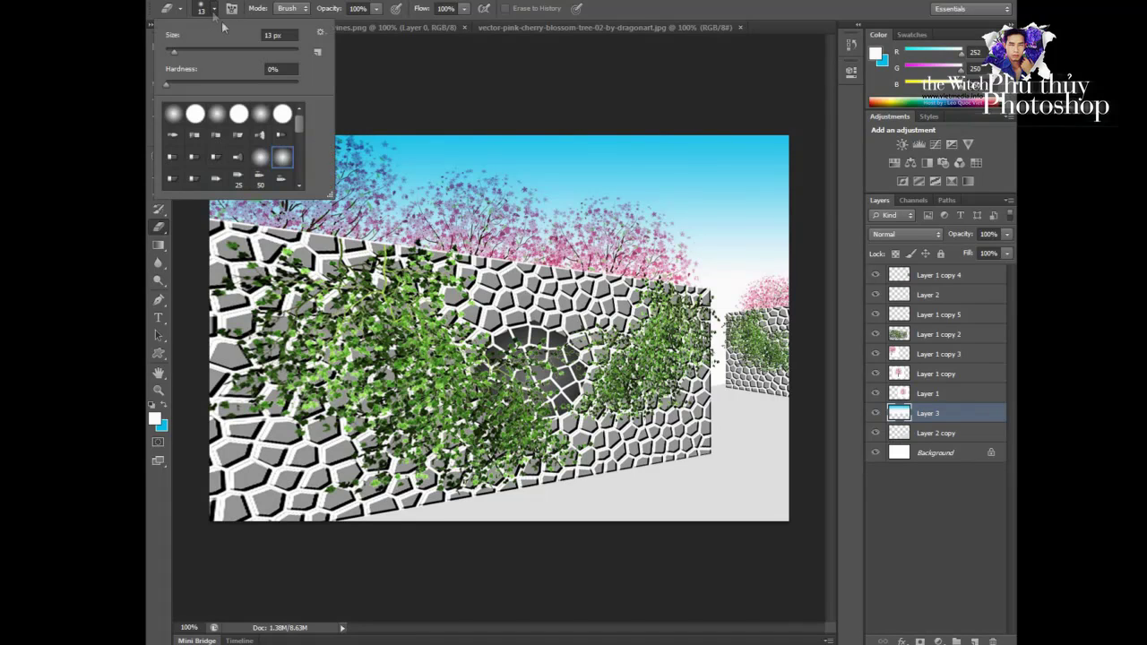
pyautogui.doubleClick(264, 116)
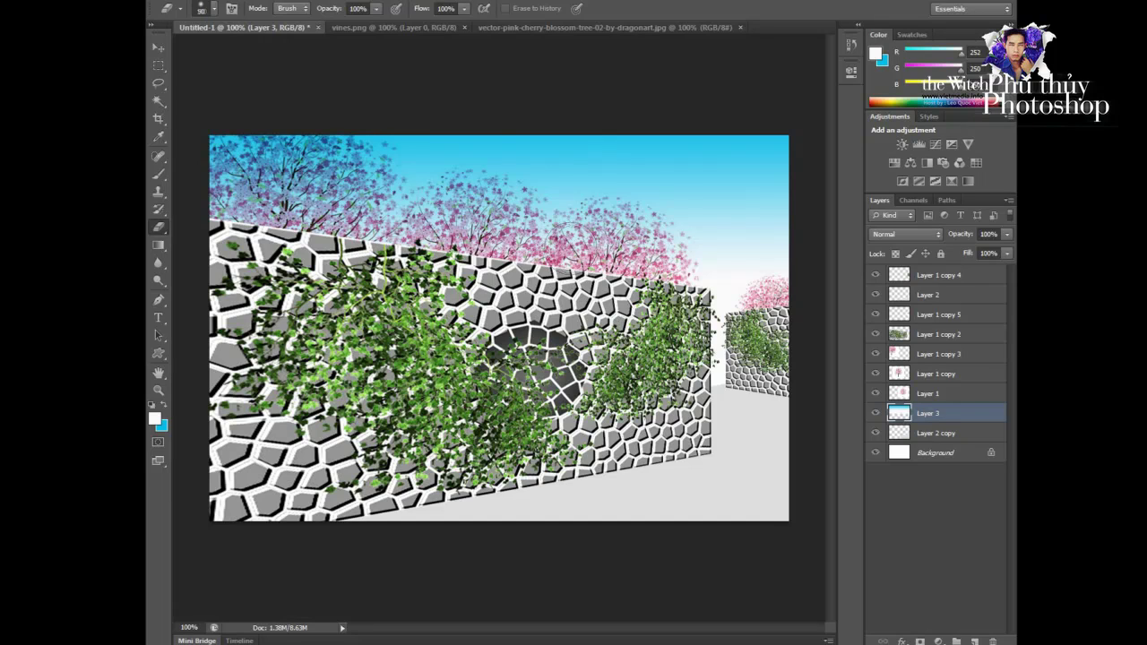
pyautogui.press(']')
pyautogui.press(']')
pyautogui.press(']')
pyautogui.click(375, 9)
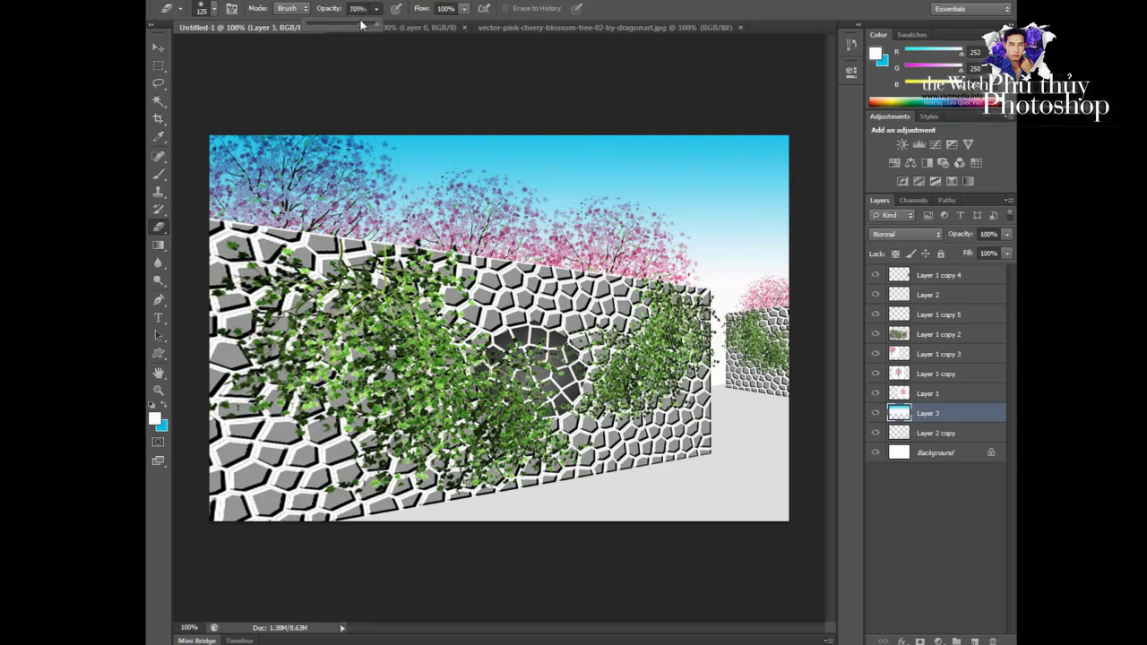
pyautogui.moveTo(361, 25); pyautogui.dragTo(341, 25)
# Erase the blue tint off the top blossom trees and lighten sky patches into soft clouds
pyautogui.moveTo(251, 184); pyautogui.dragTo(370, 192)
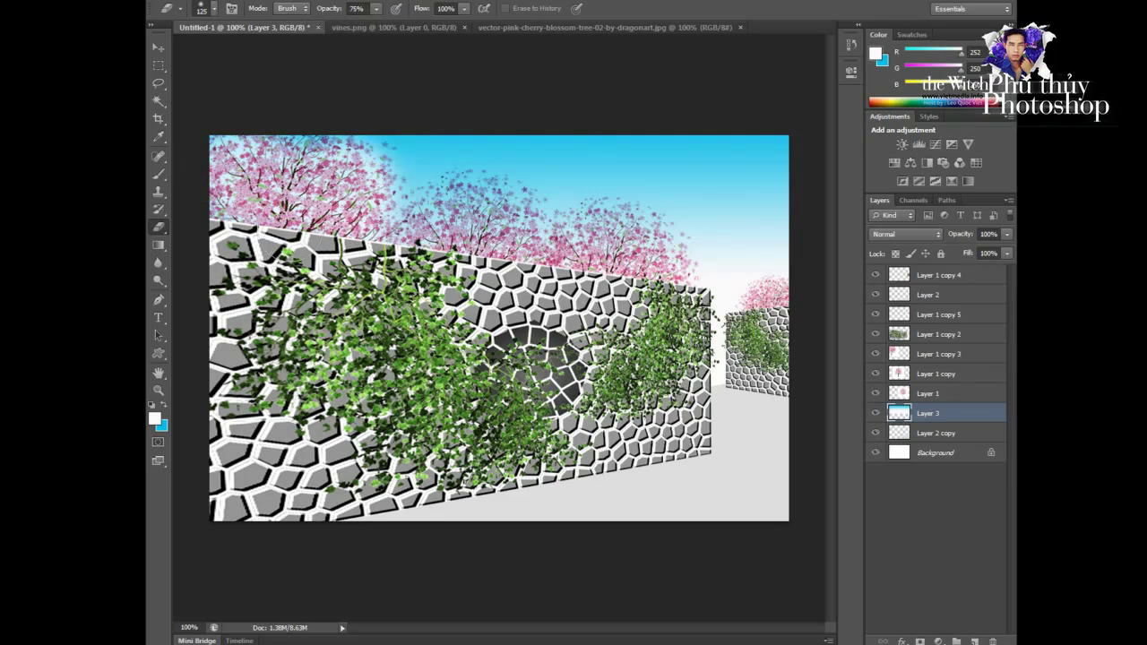
pyautogui.moveTo(287, 225)
pyautogui.mouseDown()
pyautogui.moveTo(413, 215)
pyautogui.moveTo(638, 230)
pyautogui.moveTo(340, 144)
pyautogui.moveTo(819, 188)
pyautogui.moveTo(801, 251)
pyautogui.mouseUp()
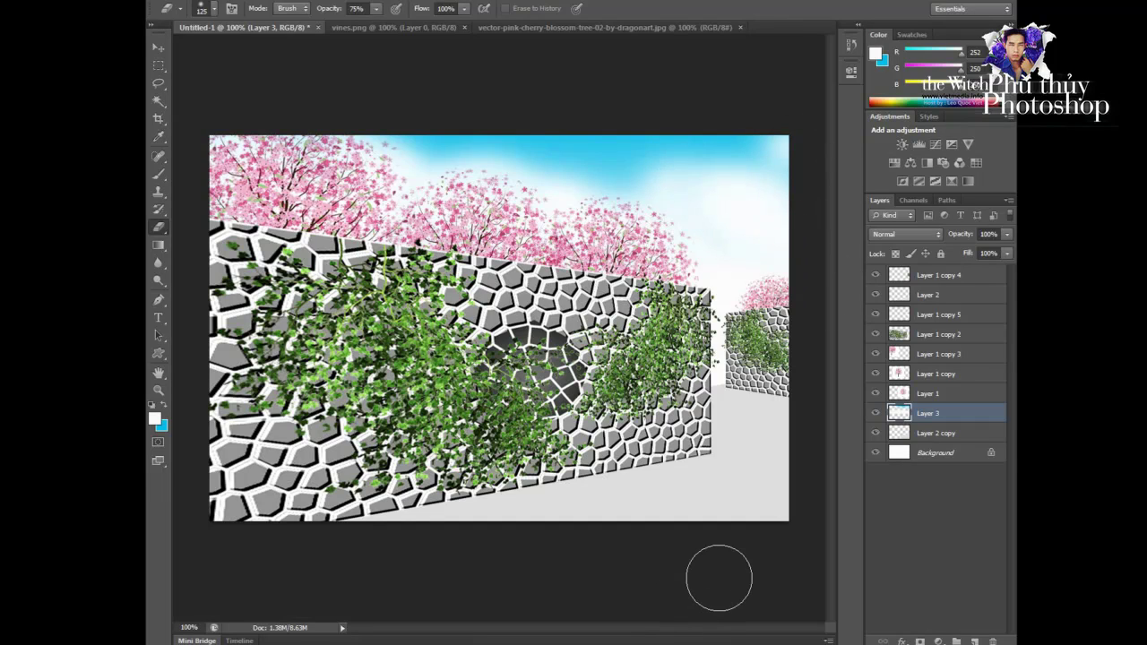
pyautogui.moveTo(658, 197); pyautogui.dragTo(789, 224)
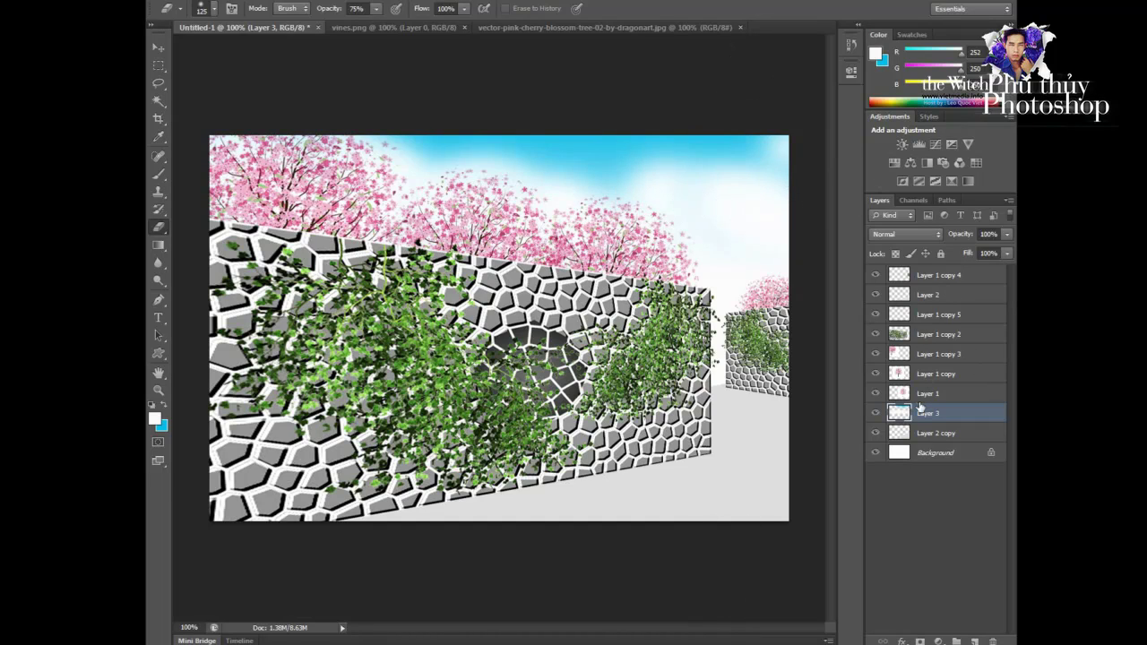
# Fade the Layer 3 sky to 39% opacity
pyautogui.click(1007, 235)
pyautogui.moveTo(975, 252); pyautogui.dragTo(965, 249)
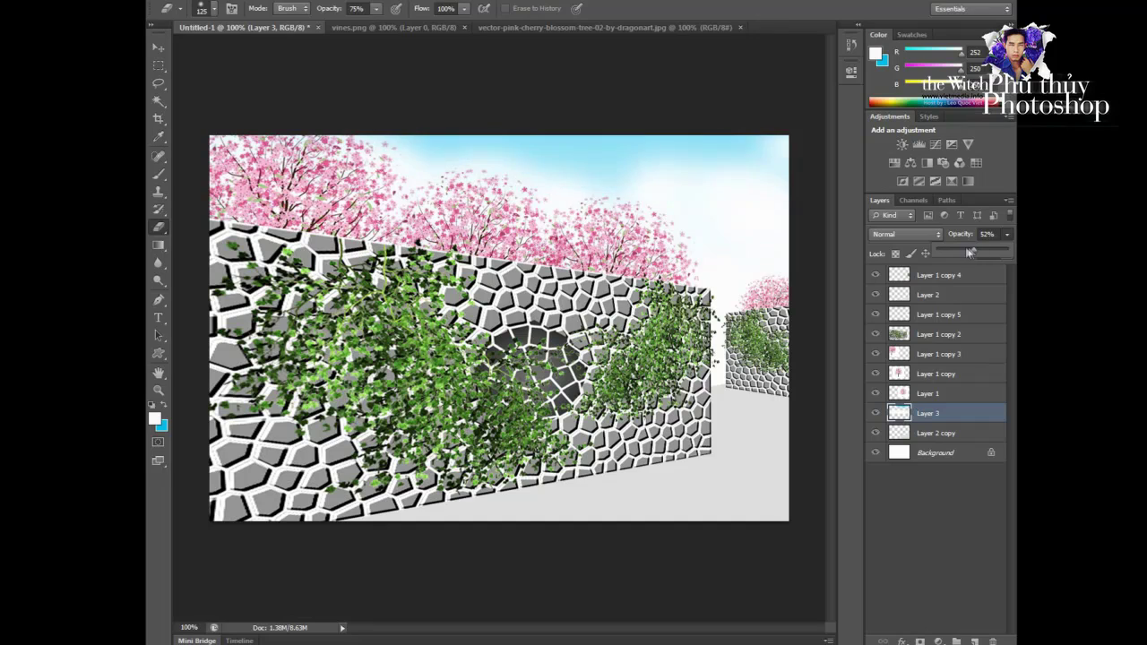
pyautogui.click(158, 47)
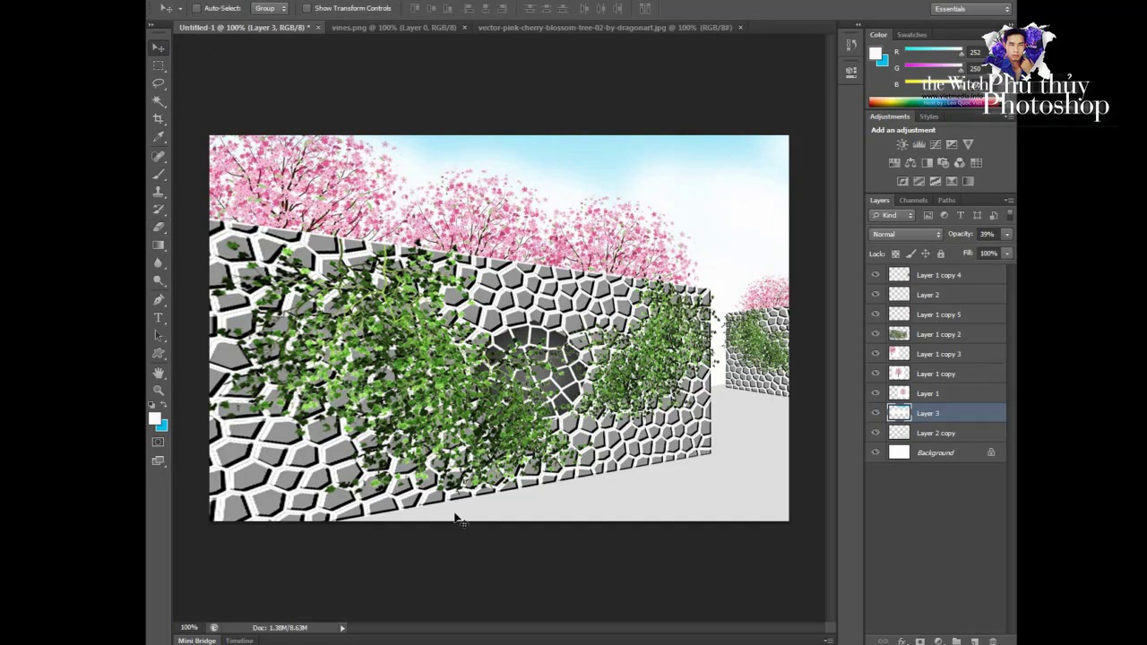